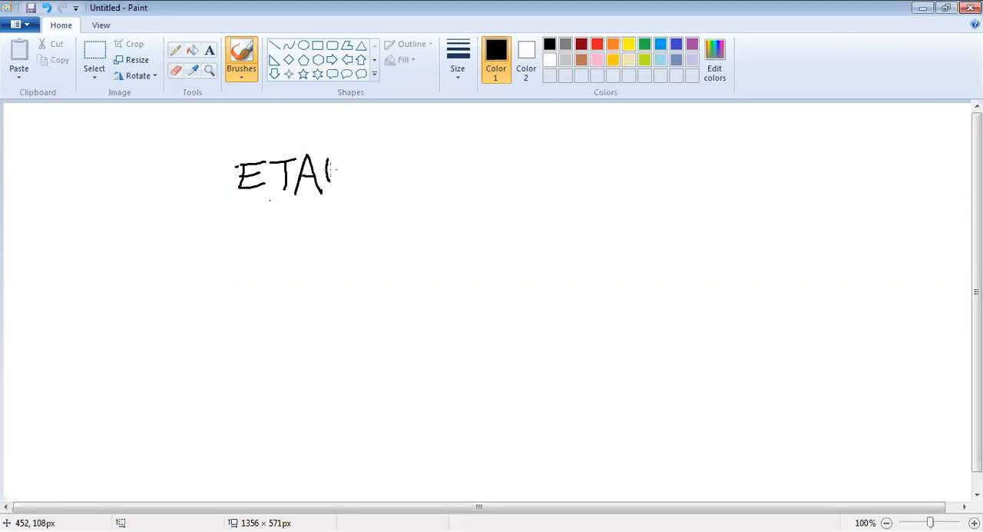
Step: Finish handwriting "ETABS = Extended 3-D" with the brush across the upper part of the canvas
mouse_move(370, 154)
mouse_down()
mouse_move(346, 149)
mouse_move(350, 177)
mouse_move(409, 161)
mouse_move(451, 183)
mouse_move(475, 181)
mouse_up()
mouse_move(475, 152)
mouse_down()
mouse_move(455, 182)
mouse_move(492, 179)
mouse_move(490, 161)
mouse_up()
mouse_move(491, 167)
mouse_down()
mouse_move(498, 178)
mouse_move(513, 162)
mouse_move(527, 178)
mouse_up()
drag(542, 143, 545, 174)
mouse_move(547, 165)
mouse_down()
mouse_move(536, 177)
mouse_move(559, 160)
mouse_move(581, 176)
mouse_move(590, 158)
mouse_move(632, 146)
mouse_move(645, 171)
mouse_move(628, 176)
mouse_move(656, 161)
mouse_move(663, 180)
mouse_up()
mouse_move(664, 141)
mouse_down()
mouse_move(688, 164)
mouse_move(662, 177)
mouse_up()
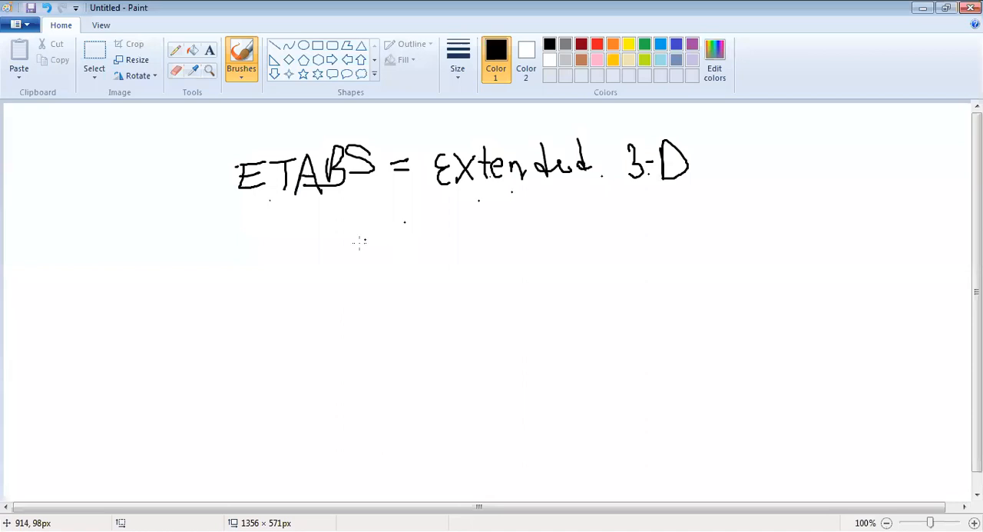
Step: Handwrite "Analysis of building" on a second line beneath "Extended 3-D"
mouse_move(448, 227)
mouse_down()
mouse_move(453, 198)
mouse_move(470, 228)
mouse_move(507, 209)
mouse_move(522, 218)
mouse_move(526, 254)
mouse_move(510, 244)
mouse_up()
mouse_move(550, 198)
mouse_down()
mouse_move(540, 214)
mouse_move(575, 208)
mouse_move(568, 214)
mouse_up()
click(557, 196)
mouse_move(628, 203)
mouse_down()
mouse_move(638, 201)
mouse_move(640, 225)
mouse_move(676, 208)
mouse_move(708, 222)
mouse_up()
mouse_move(709, 211)
mouse_down()
mouse_move(717, 224)
mouse_move(760, 221)
mouse_up()
click(752, 179)
drag(766, 172, 776, 218)
drag(799, 172, 811, 218)
mouse_move(814, 203)
mouse_down()
mouse_move(818, 218)
mouse_move(840, 220)
mouse_move(857, 273)
mouse_move(833, 230)
mouse_up()
click(812, 190)
Step: Handwrite "System" on a third line to complete the expansion of the ETABS acronym
mouse_move(491, 291)
mouse_down()
mouse_move(466, 309)
mouse_move(506, 299)
mouse_move(468, 338)
mouse_up()
drag(533, 303, 525, 317)
drag(547, 304, 585, 303)
mouse_move(569, 292)
mouse_down()
mouse_move(565, 315)
mouse_move(620, 312)
mouse_up()
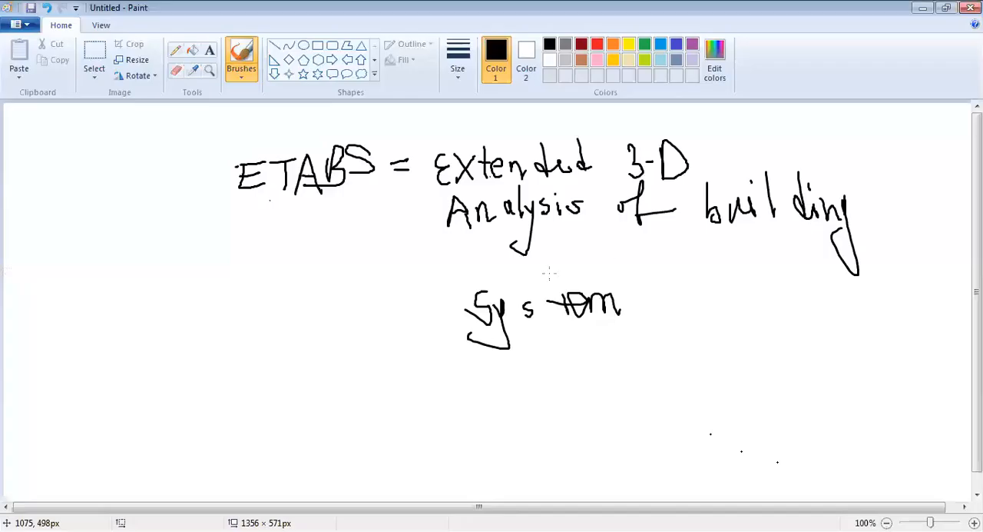
Step: Start a new blank picture, discarding the handwritten ETABS notes
click(22, 24)
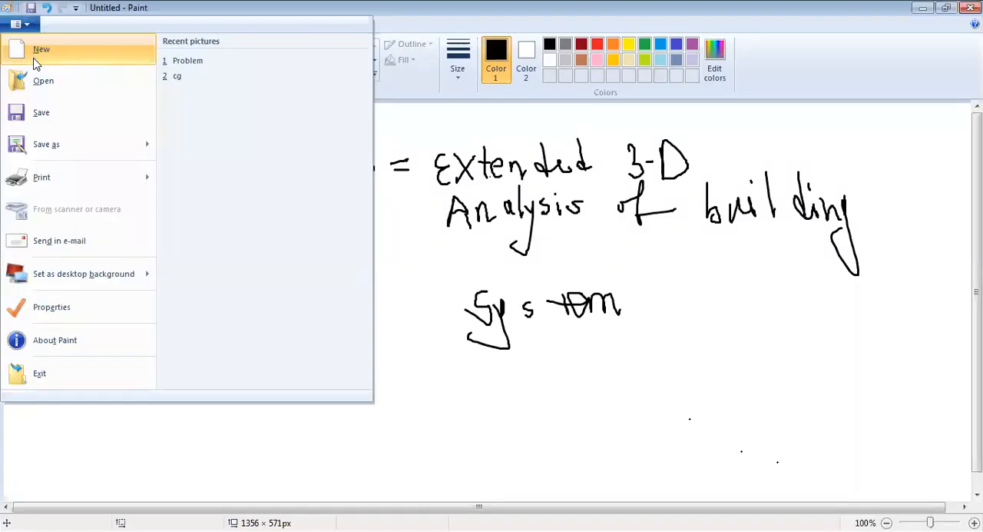
click(33, 55)
click(517, 276)
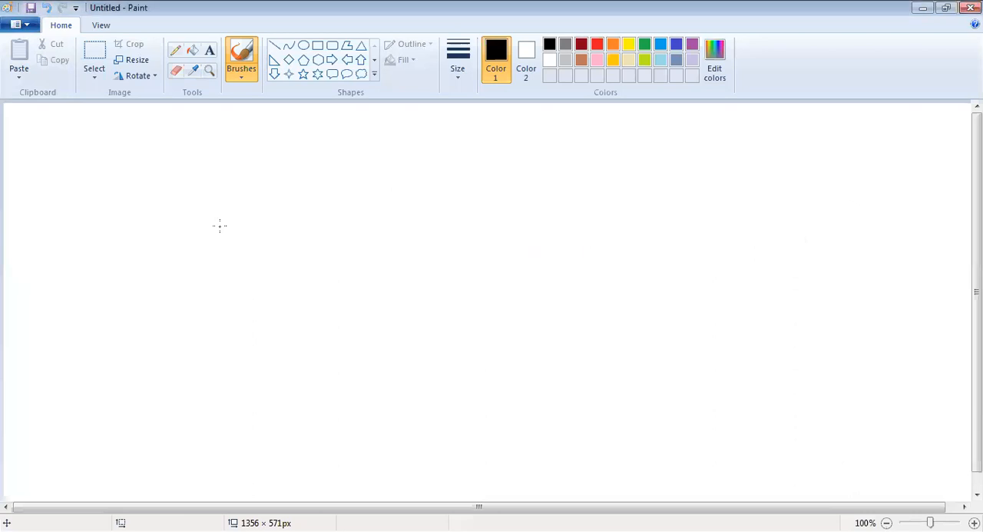
Step: Draw a long horizontal beam line across the canvas with a hatched fixed support at its left end
mouse_move(220, 234)
mouse_down()
mouse_move(570, 243)
mouse_move(796, 236)
mouse_up()
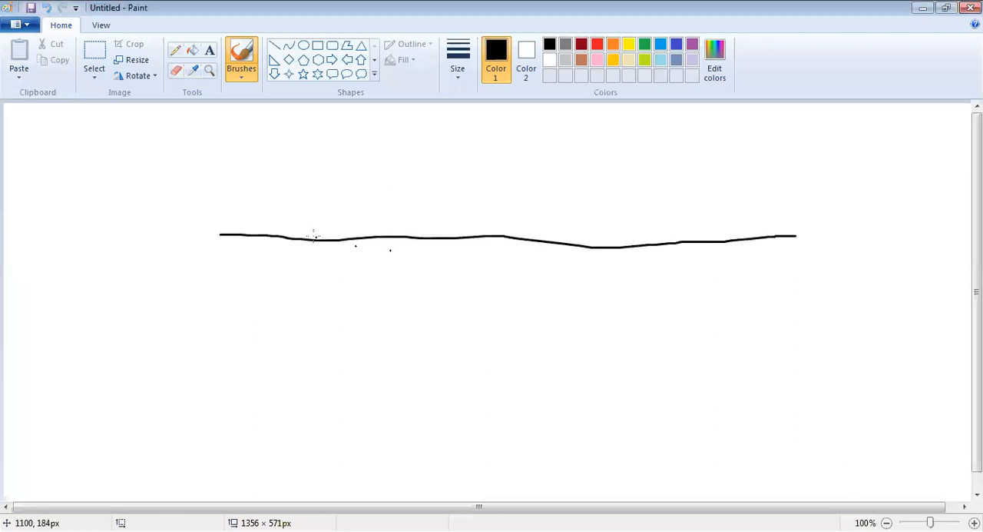
drag(219, 207, 228, 268)
drag(220, 217, 206, 282)
Step: Draw a triangular hinge support resting on a hatched ground line under the beam's right end
mouse_move(796, 235)
mouse_down()
mouse_move(784, 262)
mouse_move(825, 266)
mouse_up()
drag(736, 268, 865, 263)
drag(779, 264, 768, 276)
mouse_move(790, 265)
mouse_down()
mouse_move(783, 280)
mouse_move(851, 275)
mouse_move(831, 279)
mouse_up()
drag(748, 268, 743, 279)
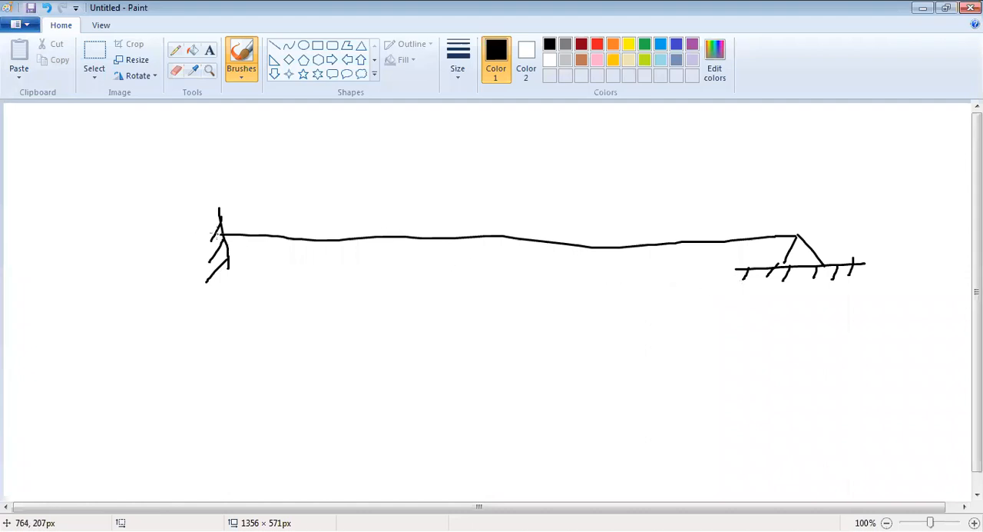
Step: Label the beam's fixed end A and its hinged end B above the supports
mouse_move(206, 197)
mouse_down()
mouse_move(210, 170)
mouse_move(230, 187)
mouse_move(220, 176)
mouse_up()
drag(789, 190, 796, 217)
drag(789, 191, 790, 216)
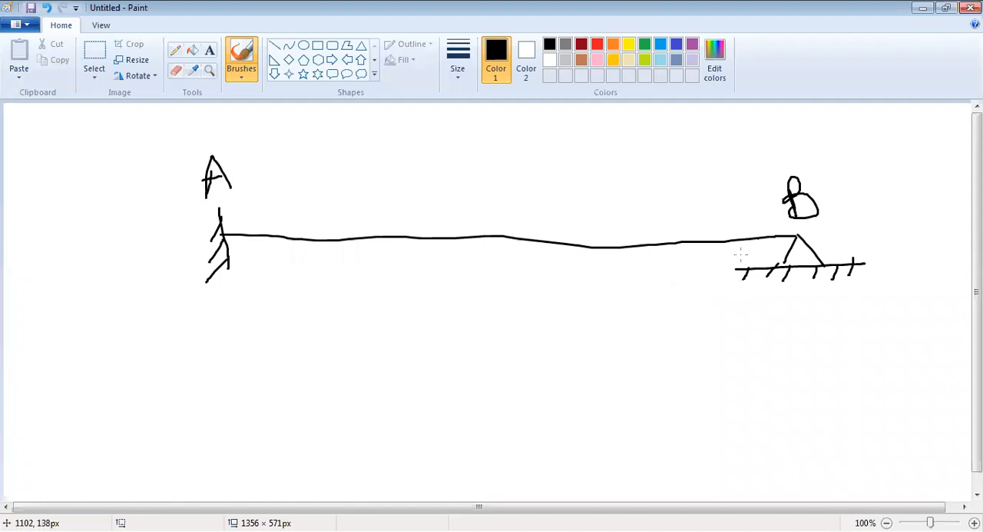
Step: Draw a full-length dimension line with end ticks below the beam and write "20 ft." under it
mouse_move(228, 300)
mouse_down()
mouse_move(234, 334)
mouse_move(819, 323)
mouse_move(825, 337)
mouse_up()
drag(761, 345, 820, 307)
drag(247, 309, 208, 342)
mouse_move(436, 363)
mouse_down()
mouse_move(447, 404)
mouse_move(484, 402)
mouse_up()
drag(481, 364, 488, 359)
mouse_move(553, 352)
mouse_down()
mouse_move(542, 384)
mouse_move(569, 370)
mouse_up()
drag(581, 355, 596, 409)
drag(559, 400, 614, 390)
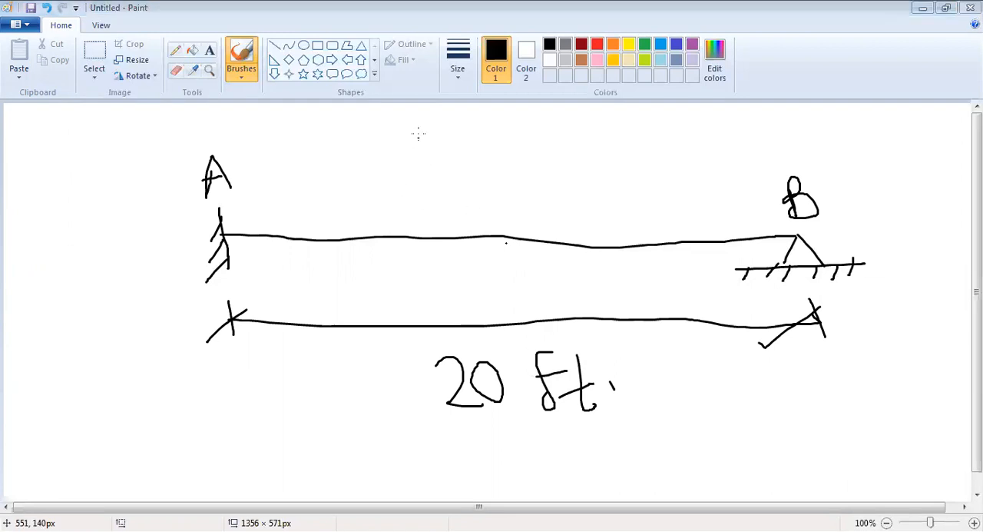
Step: Draw two downward load arrows onto the beam, one left of midspan and one right of midspan
drag(417, 126, 427, 238)
drag(395, 206, 430, 243)
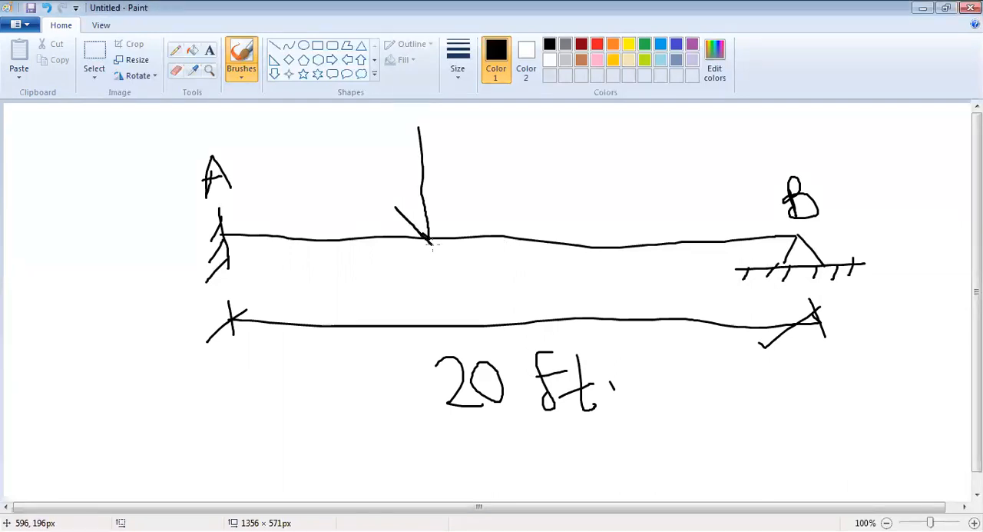
drag(453, 203, 436, 242)
mouse_move(590, 126)
mouse_down()
mouse_move(632, 245)
mouse_move(613, 233)
mouse_move(634, 246)
mouse_up()
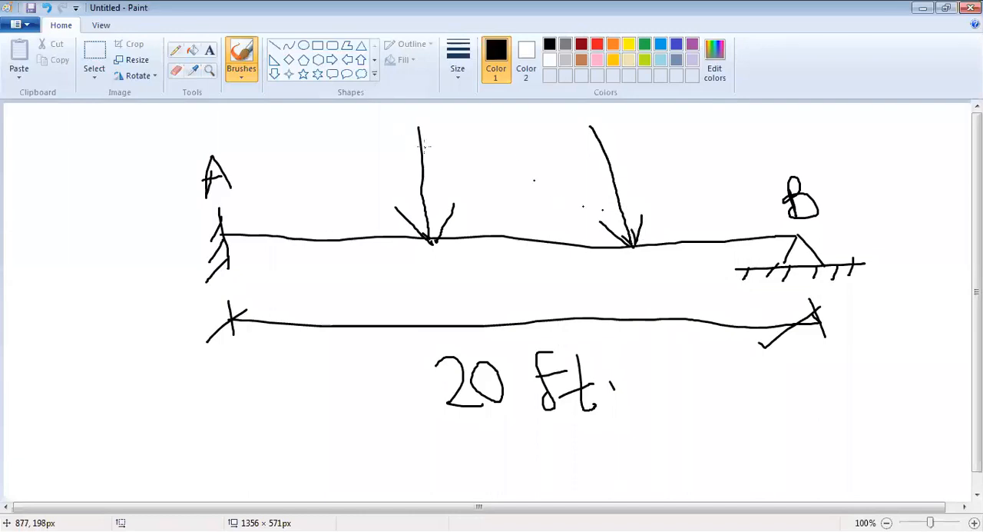
Step: Label the left downward load 20K and the right one 30K, redoing the badly drawn strokes
mouse_move(434, 128)
mouse_down()
mouse_move(477, 153)
mouse_move(460, 125)
mouse_move(504, 125)
mouse_up()
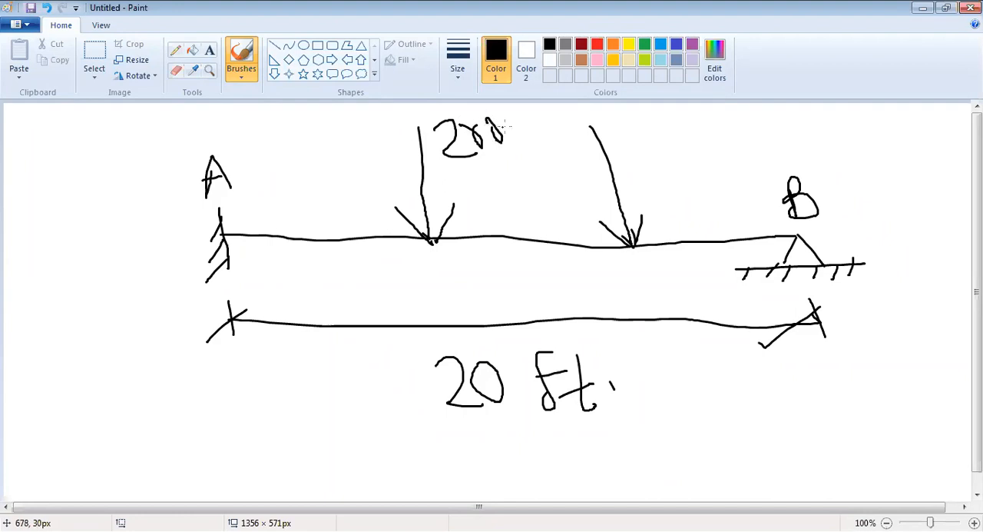
key(ctrl+z)
key(ctrl+z)
mouse_move(475, 120)
mouse_down()
mouse_move(483, 150)
mouse_move(484, 125)
mouse_move(520, 146)
mouse_up()
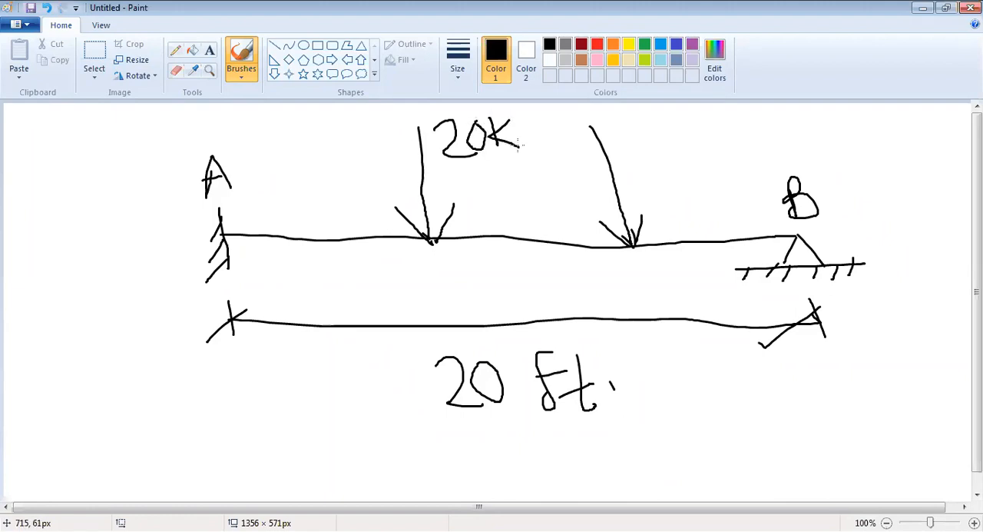
key(ctrl+z)
mouse_move(515, 114)
mouse_down()
mouse_move(499, 130)
mouse_move(527, 142)
mouse_up()
drag(600, 120, 608, 140)
mouse_move(636, 110)
mouse_down()
mouse_move(629, 127)
mouse_move(637, 111)
mouse_move(658, 130)
mouse_up()
mouse_move(675, 108)
mouse_down()
mouse_move(649, 118)
mouse_move(675, 130)
mouse_up()
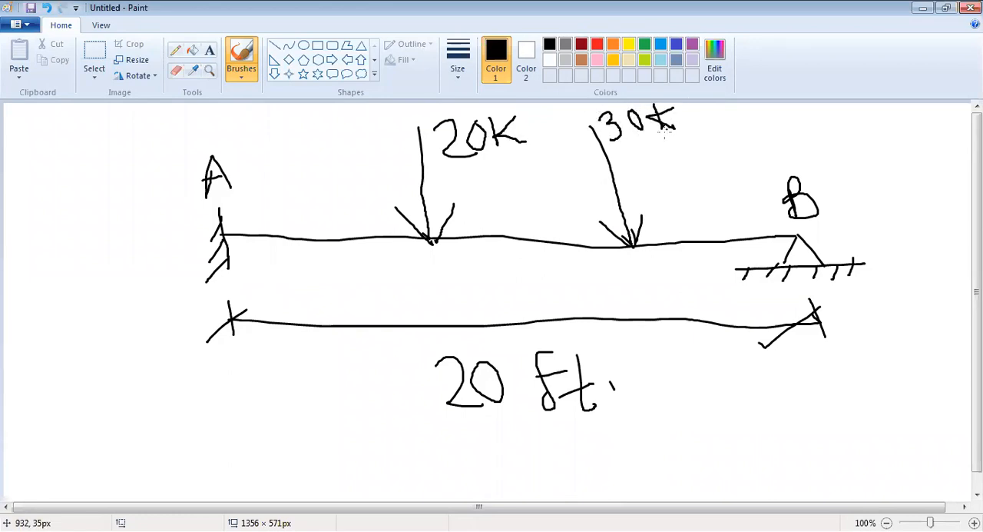
Step: Draw an upward load arrow on the beam near end A and label it 10K
mouse_move(304, 241)
mouse_down()
mouse_move(289, 163)
mouse_move(312, 243)
mouse_up()
key(ctrl+z)
mouse_move(301, 157)
mouse_down()
mouse_move(294, 177)
mouse_move(328, 184)
mouse_up()
mouse_move(279, 129)
mouse_down()
mouse_move(286, 153)
mouse_move(302, 142)
mouse_move(301, 152)
mouse_up()
mouse_move(323, 118)
mouse_down()
mouse_move(322, 140)
mouse_move(326, 130)
mouse_move(343, 141)
mouse_up()
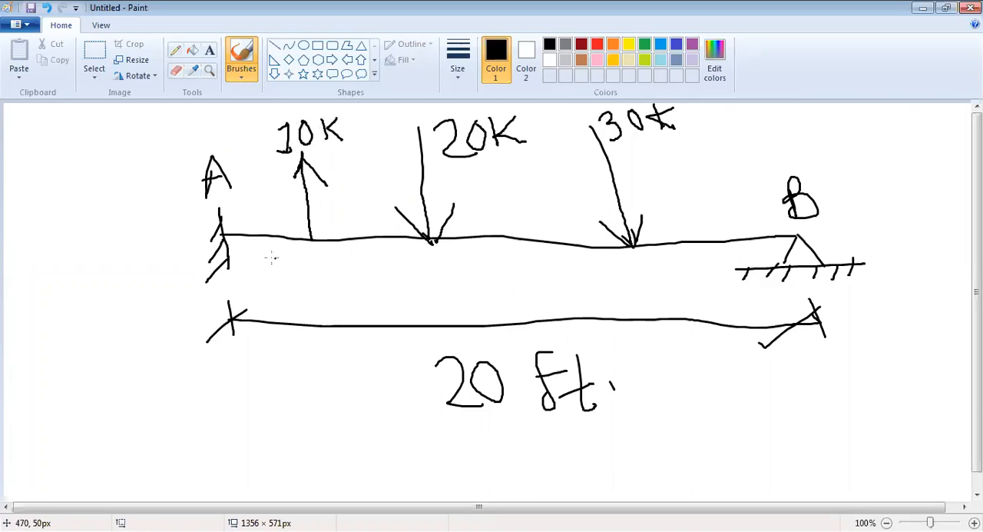
Step: Draw a dimension line just above the beam from A to B with a tick at each of the three loads
drag(221, 204, 788, 205)
drag(625, 179, 609, 209)
drag(432, 188, 413, 213)
drag(325, 196, 295, 214)
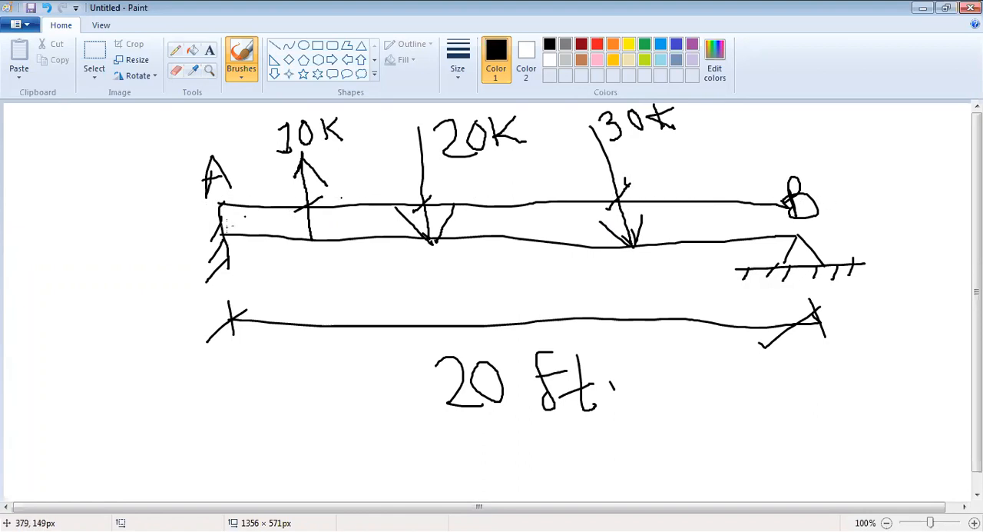
Step: Label the dimension segments between the supports and loads 2', 5', 5' and 8' from A to B
mouse_move(251, 184)
mouse_down()
mouse_move(268, 203)
mouse_move(269, 182)
mouse_up()
mouse_move(361, 177)
mouse_down()
mouse_move(380, 195)
mouse_move(361, 206)
mouse_move(377, 175)
mouse_move(395, 166)
mouse_move(393, 175)
mouse_up()
mouse_move(513, 171)
mouse_down()
mouse_move(523, 184)
mouse_move(513, 195)
mouse_move(530, 171)
mouse_move(544, 175)
mouse_up()
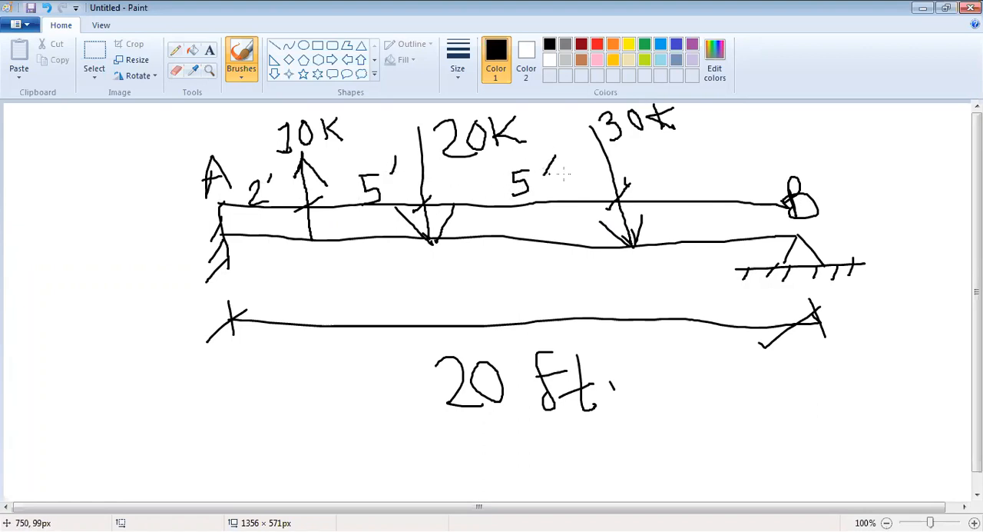
mouse_move(724, 169)
mouse_down()
mouse_move(714, 189)
mouse_move(718, 165)
mouse_up()
drag(737, 154, 734, 188)
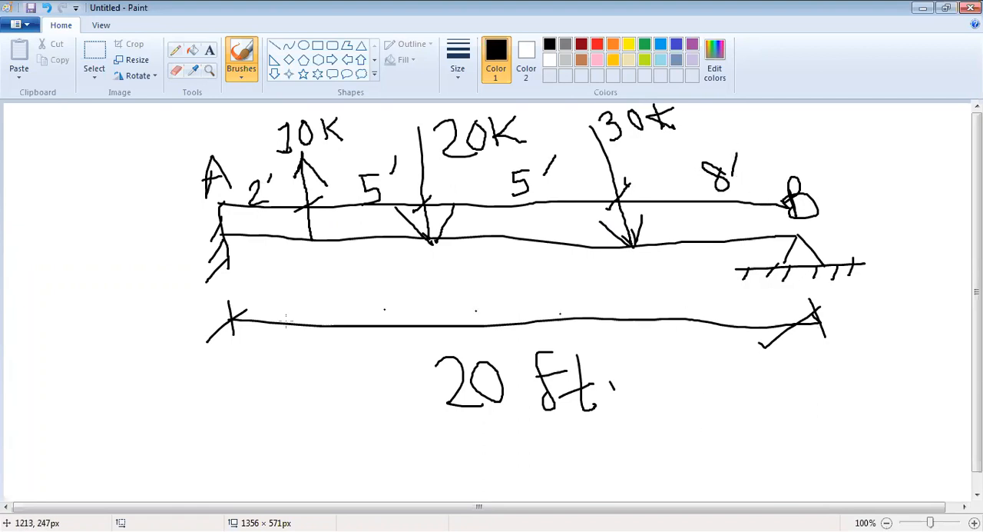
Step: Draw a rectangle about 124 × 137 px with the Rectangle shape below and left of the beam as its cross-section
scroll(63, 329, down, 1)
drag(57, 274, 52, 355)
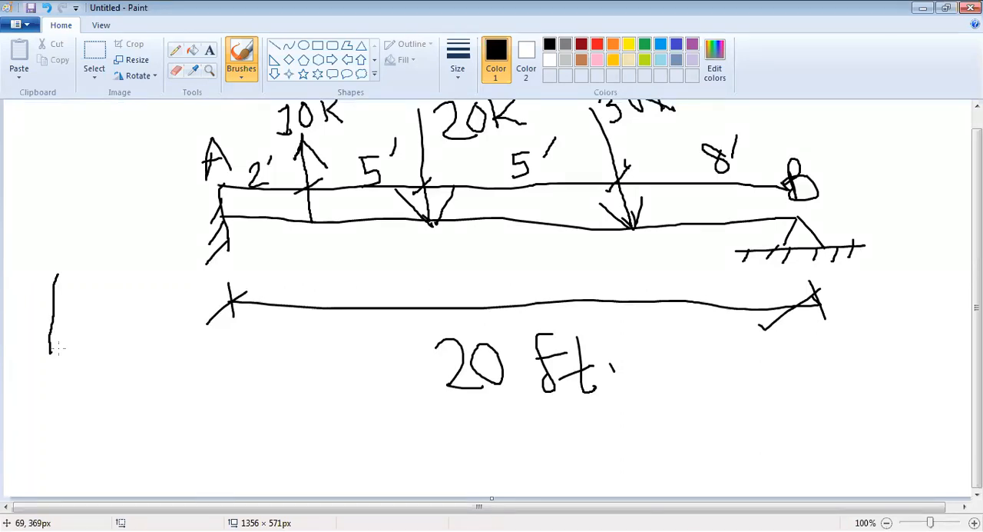
key(ctrl+z)
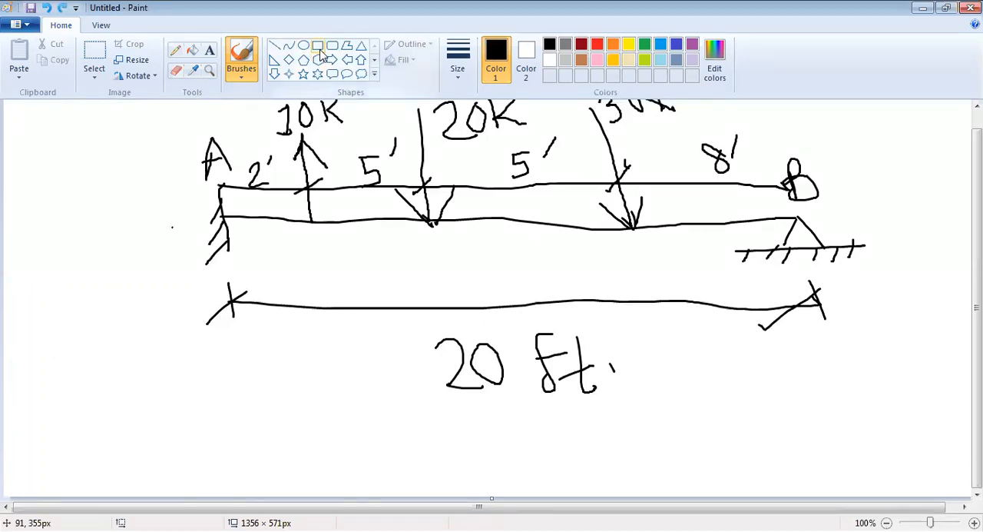
click(318, 48)
drag(45, 305, 135, 402)
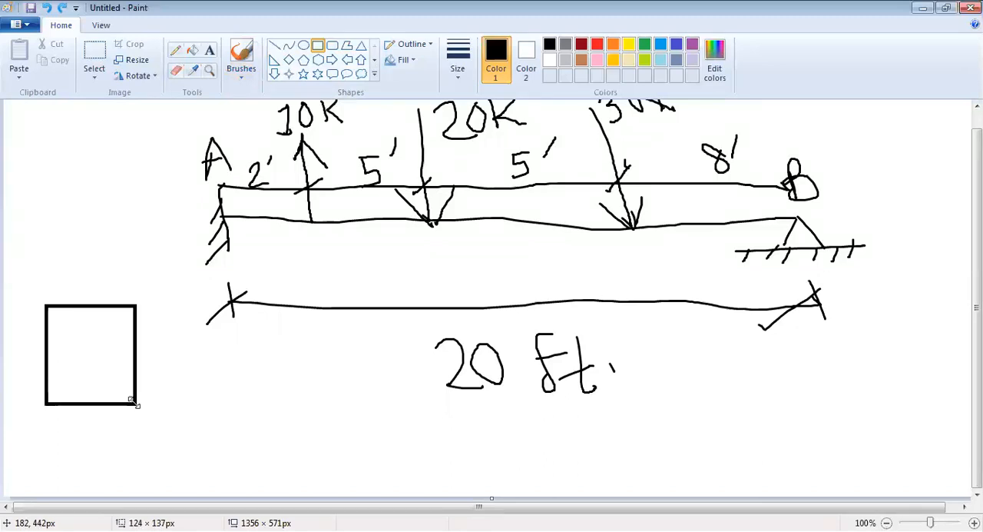
Step: Label the cross-section rectangle with the brush as 10" wide and 12" high
click(243, 80)
click(245, 98)
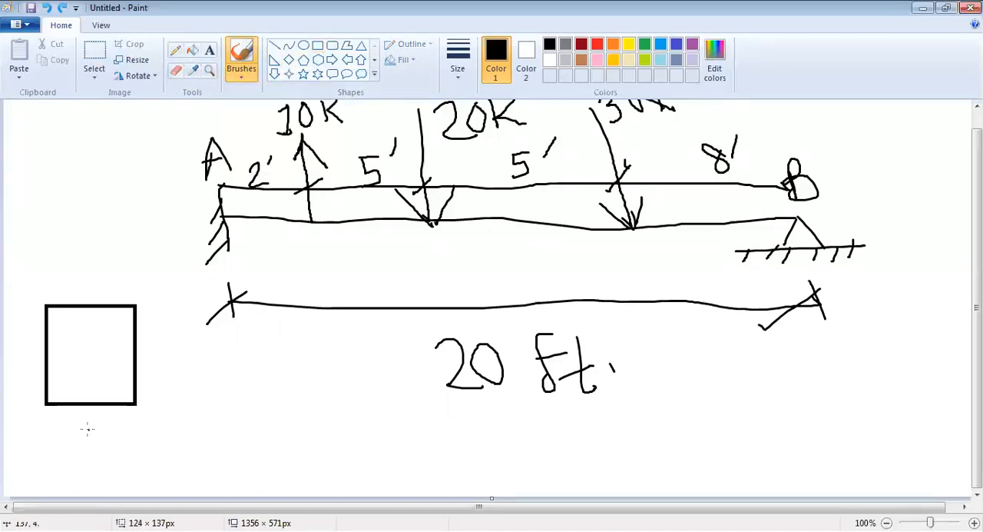
mouse_move(74, 429)
mouse_down()
mouse_move(73, 463)
mouse_move(98, 453)
mouse_move(86, 433)
mouse_move(113, 431)
mouse_up()
mouse_move(150, 354)
mouse_down()
mouse_move(151, 372)
mouse_move(173, 372)
mouse_move(171, 357)
mouse_move(181, 357)
mouse_up()
Step: Handwrite the word "Beam" to the right of the cross-section, below the dimension line
drag(198, 412, 206, 447)
mouse_move(206, 415)
mouse_down()
mouse_move(258, 434)
mouse_move(271, 417)
mouse_move(297, 437)
mouse_move(295, 427)
mouse_move(306, 432)
mouse_up()
mouse_move(310, 431)
mouse_down()
mouse_move(326, 411)
mouse_move(378, 398)
mouse_up()
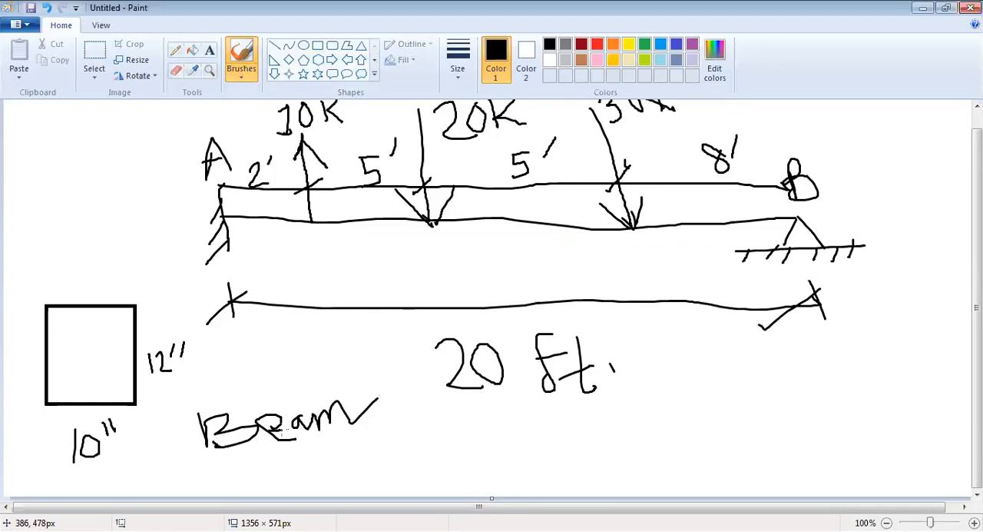
Step: Handwrite the required results SFD, BMD and Δmax in the lower-right part of the canvas
scroll(301, 392, up, 1)
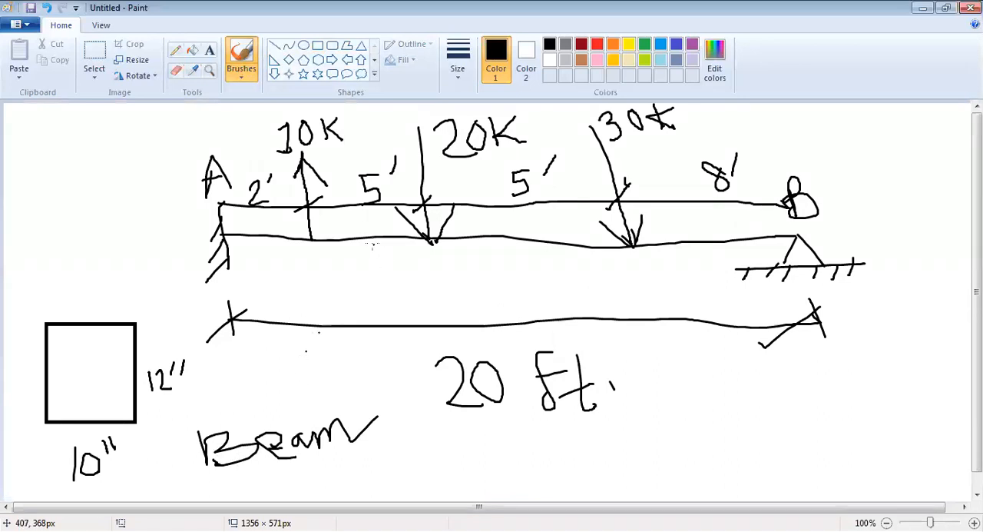
mouse_move(824, 400)
mouse_down()
mouse_move(801, 413)
mouse_move(837, 433)
mouse_up()
mouse_move(835, 399)
mouse_down()
mouse_move(866, 395)
mouse_move(870, 432)
mouse_up()
drag(869, 392, 872, 435)
drag(824, 457, 827, 474)
mouse_move(821, 453)
mouse_down()
mouse_move(834, 459)
mouse_move(824, 477)
mouse_up()
mouse_move(859, 440)
mouse_down()
mouse_move(856, 484)
mouse_move(898, 459)
mouse_move(908, 476)
mouse_move(839, 480)
mouse_move(835, 491)
mouse_move(900, 484)
mouse_move(908, 473)
mouse_move(930, 482)
mouse_move(919, 492)
mouse_move(937, 497)
mouse_up()
scroll(891, 461, down, 1)
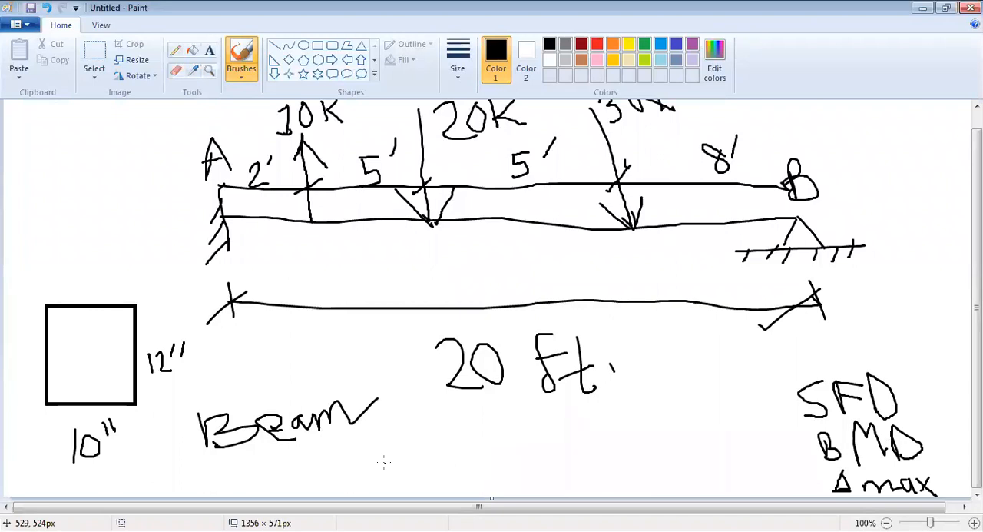
scroll(388, 464, up, 1)
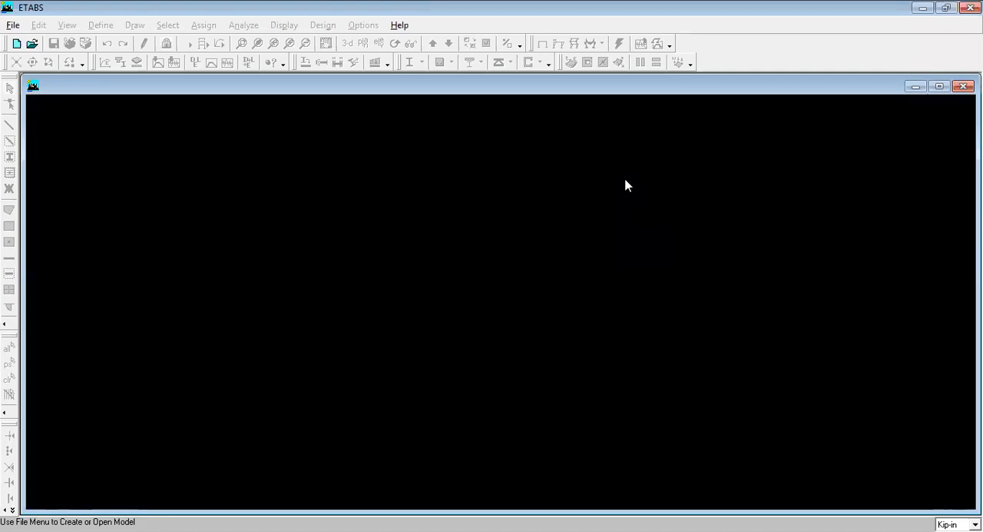
Step: In ETABS, start a new model without initializing it from an existing .edb file
click(13, 25)
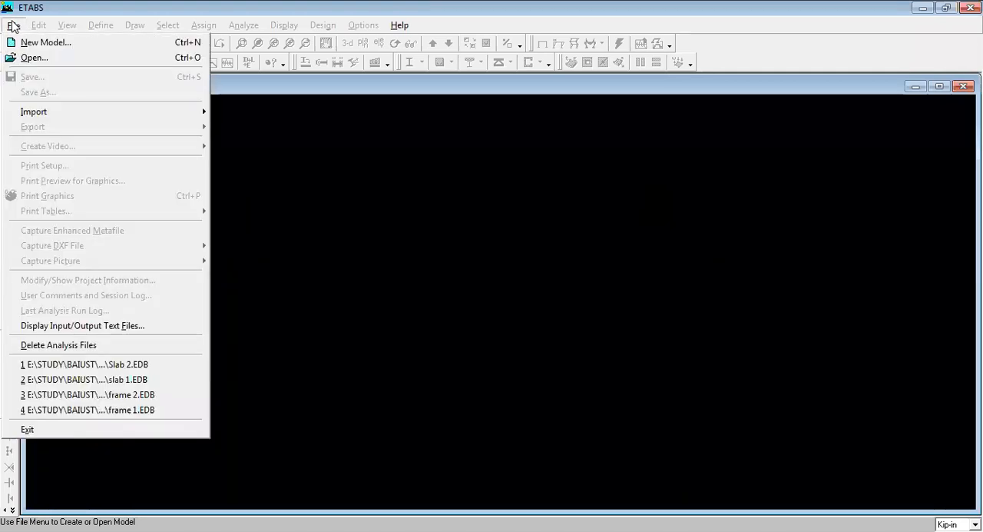
click(59, 42)
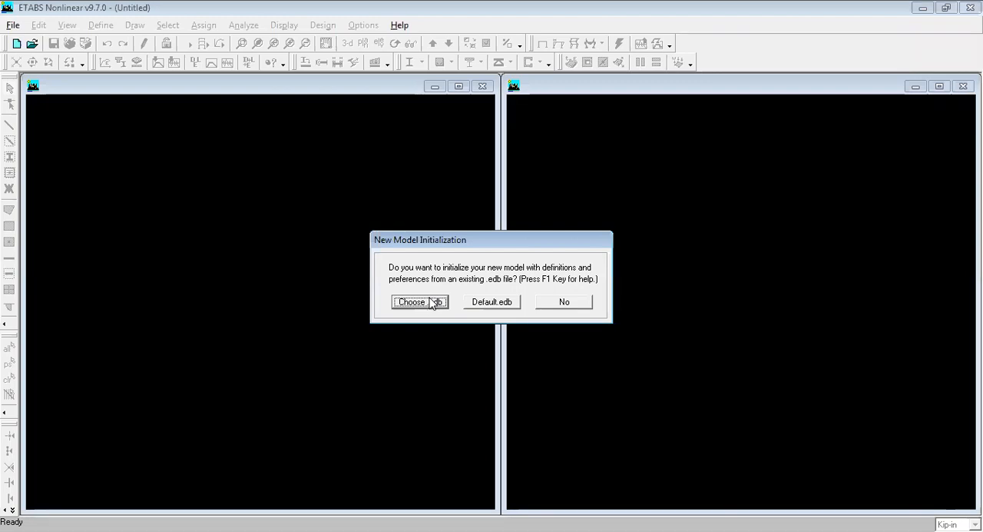
click(565, 303)
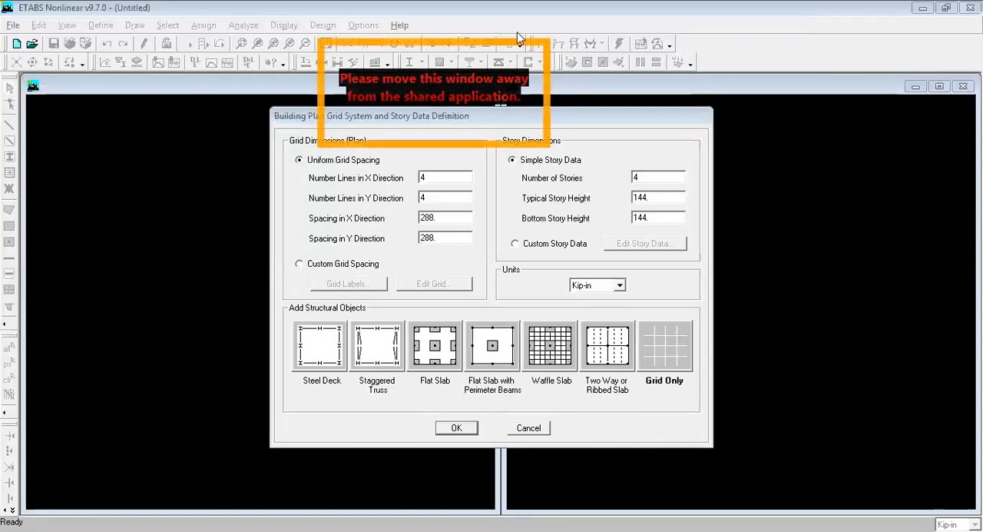
Step: Switch back to Paint, retrace the hinge support's slanted side and circle the supports at A and B
key(alt+Tab)
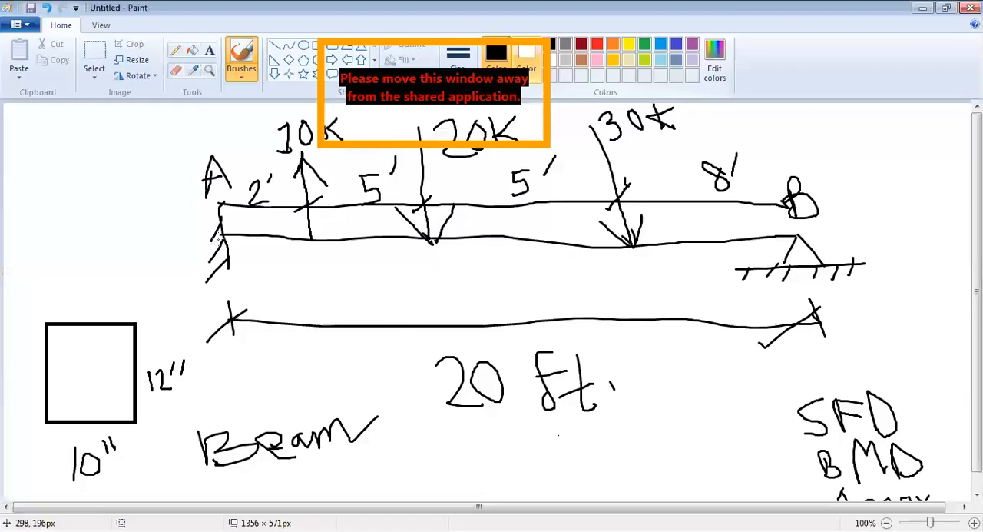
drag(801, 234, 784, 261)
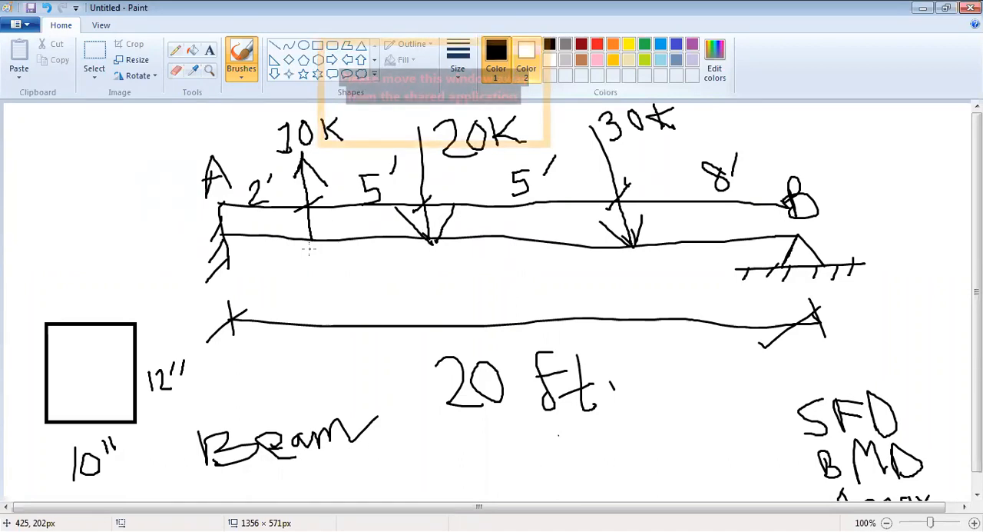
mouse_move(218, 190)
mouse_down()
mouse_move(209, 206)
mouse_move(227, 285)
mouse_move(235, 201)
mouse_move(225, 201)
mouse_up()
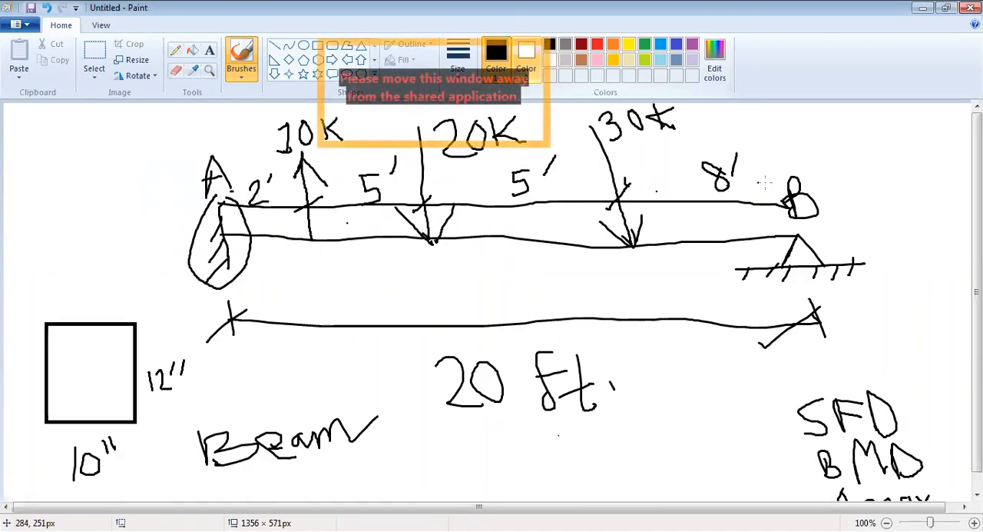
mouse_move(791, 223)
mouse_down()
mouse_move(761, 274)
mouse_move(853, 217)
mouse_move(804, 219)
mouse_up()
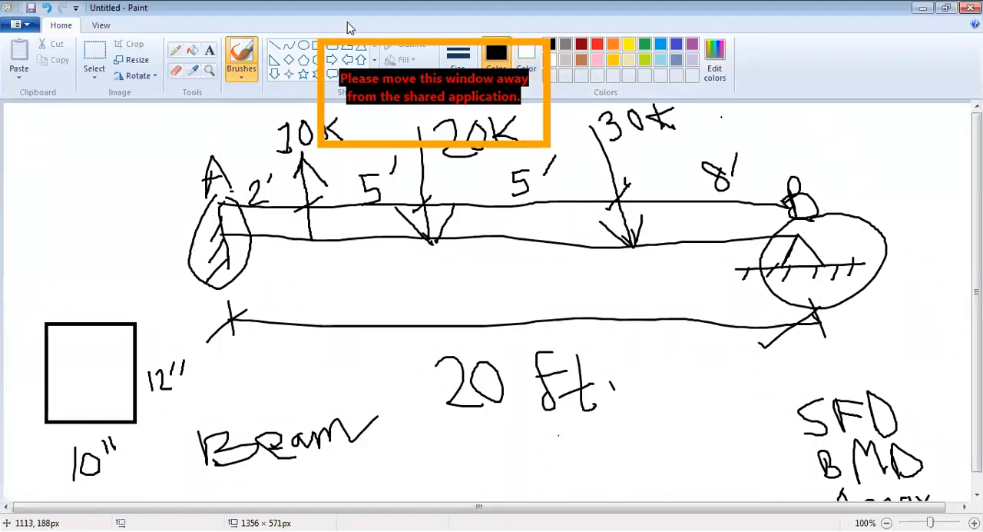
Step: Sketch a small rectangular plan above the cross-section with thin lines and divide it with one horizontal and one vertical line
click(176, 70)
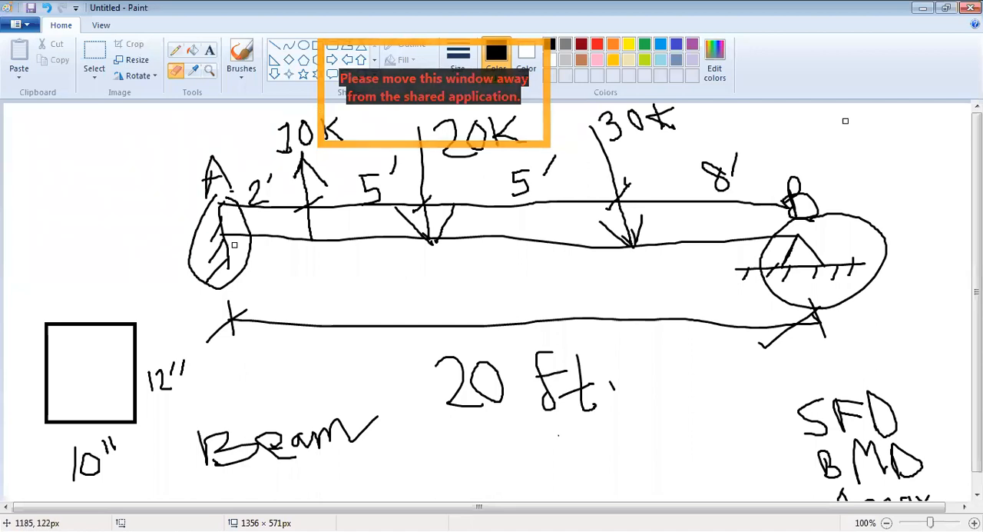
click(175, 50)
mouse_move(21, 129)
mouse_down()
mouse_move(17, 169)
mouse_move(116, 187)
mouse_move(31, 126)
mouse_up()
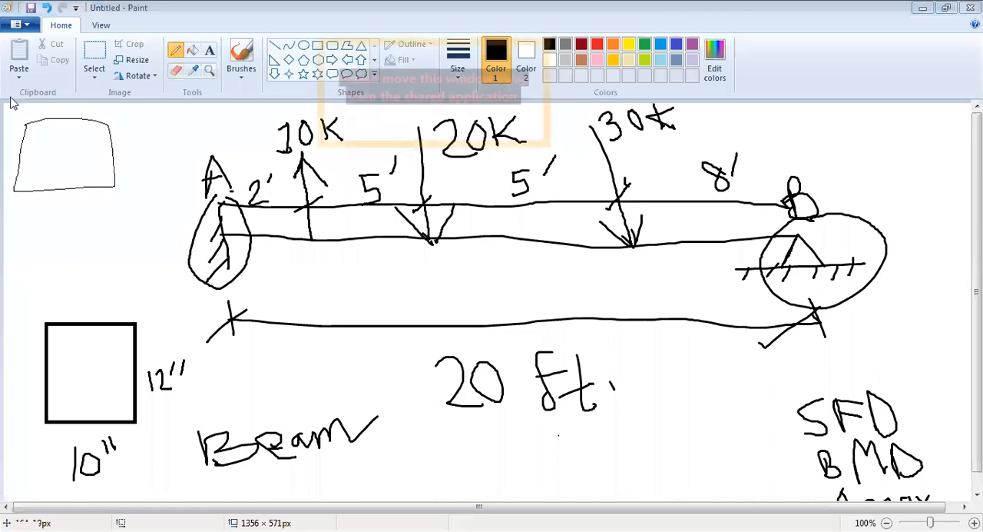
drag(21, 159, 114, 158)
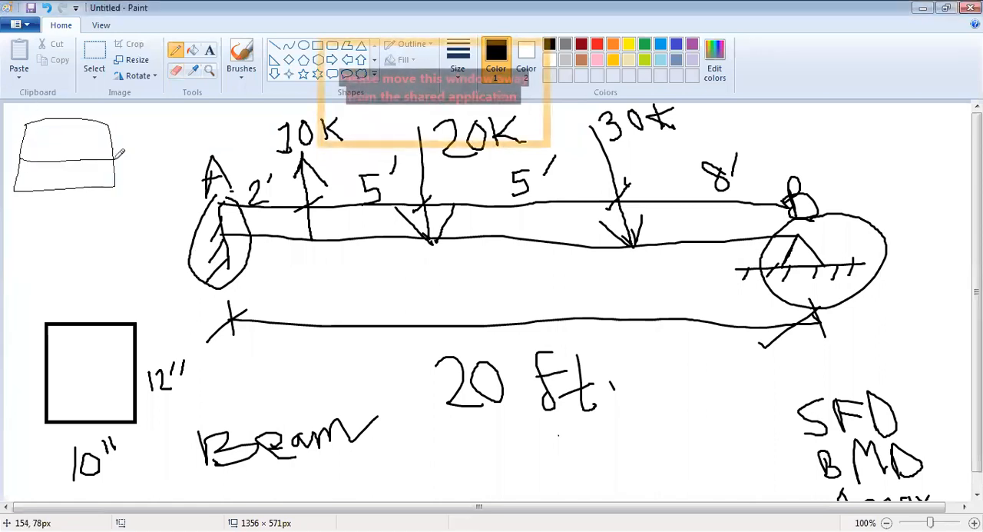
drag(68, 119, 59, 189)
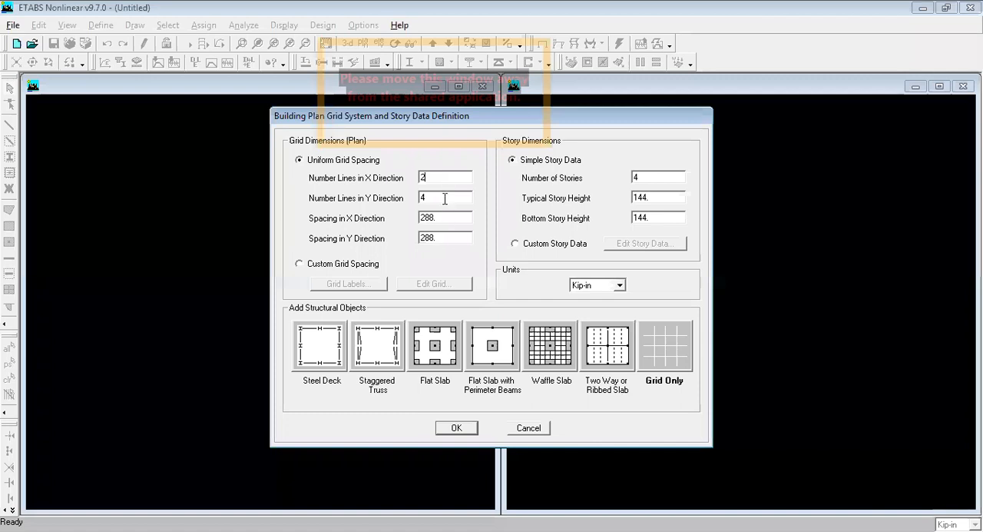
Step: In ETABS, set the number of grid lines in the Y direction to 1 and the units to Kip-ft
key(Tab)
text(1)
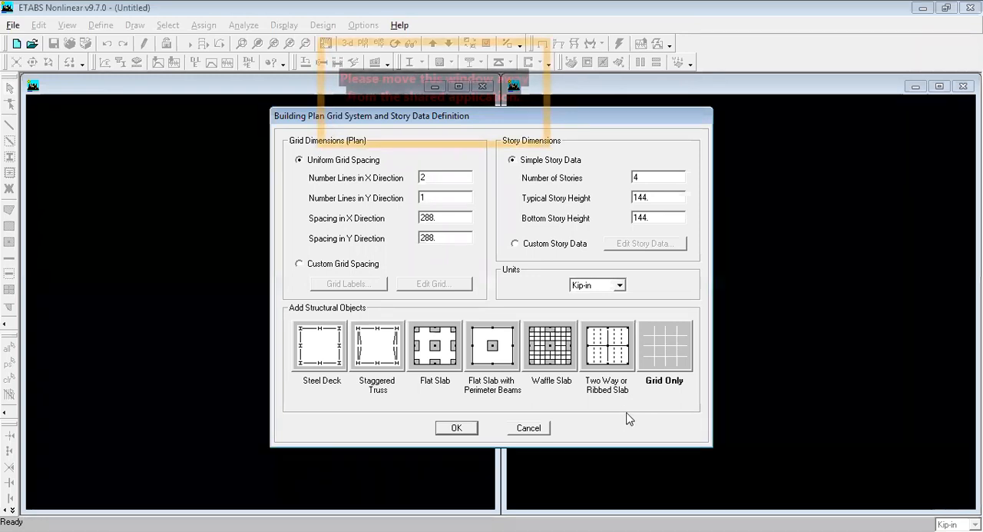
click(607, 286)
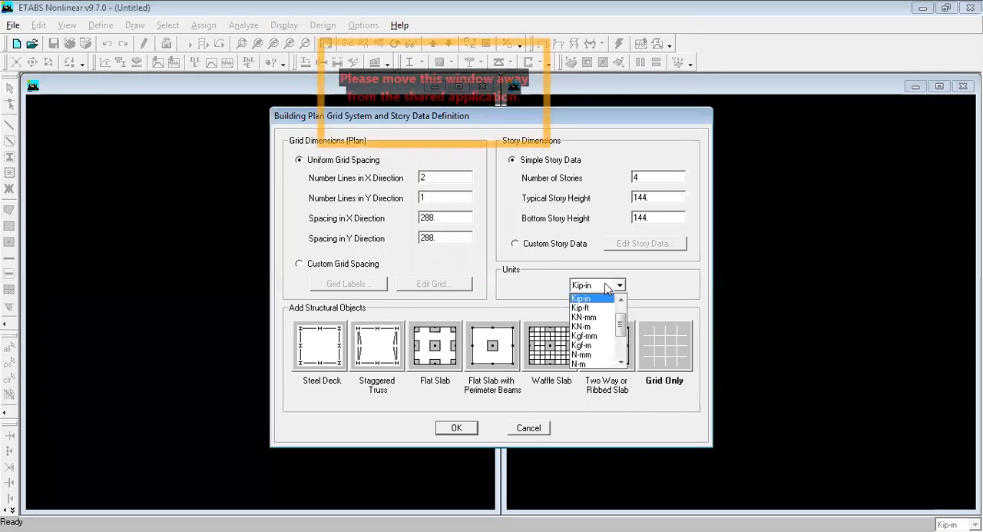
click(515, 282)
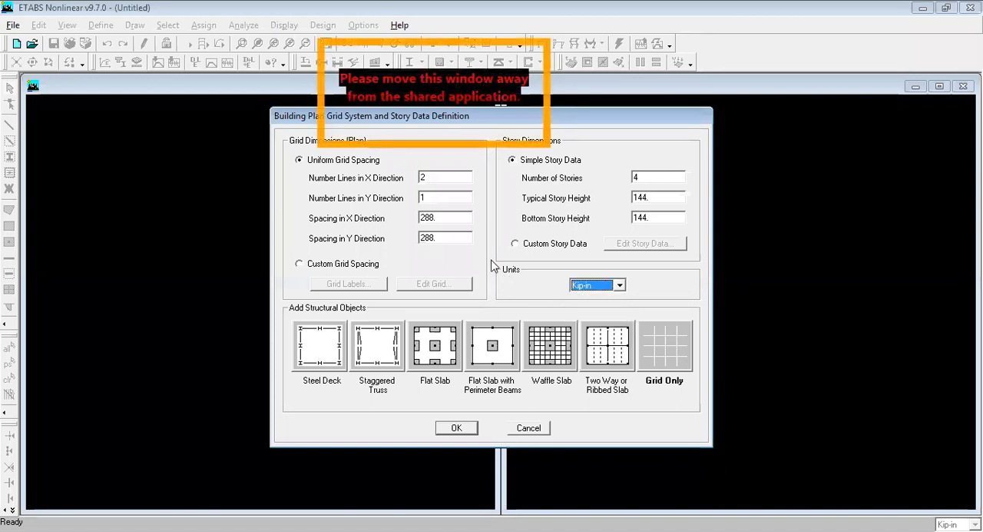
click(593, 284)
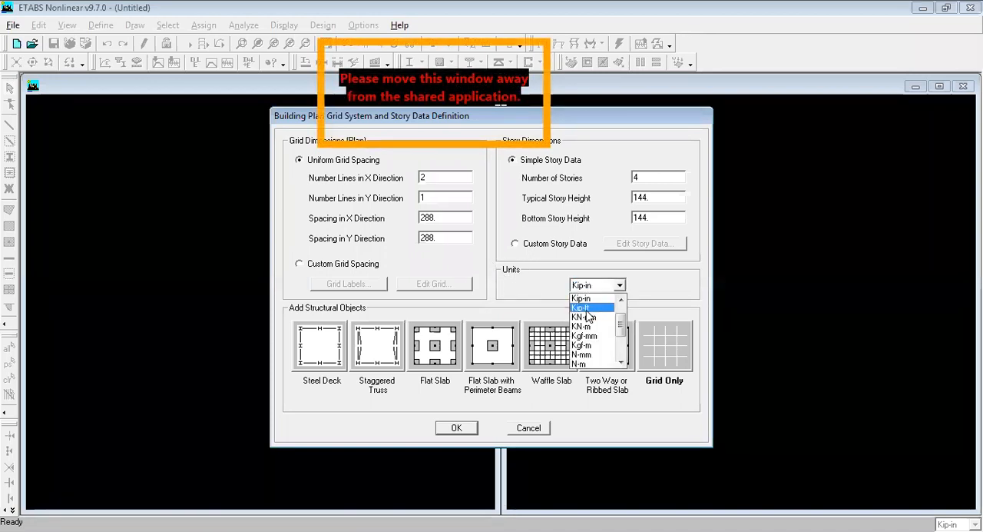
click(583, 321)
Step: Set the number of grid lines in the X direction to 20
double_click(446, 218)
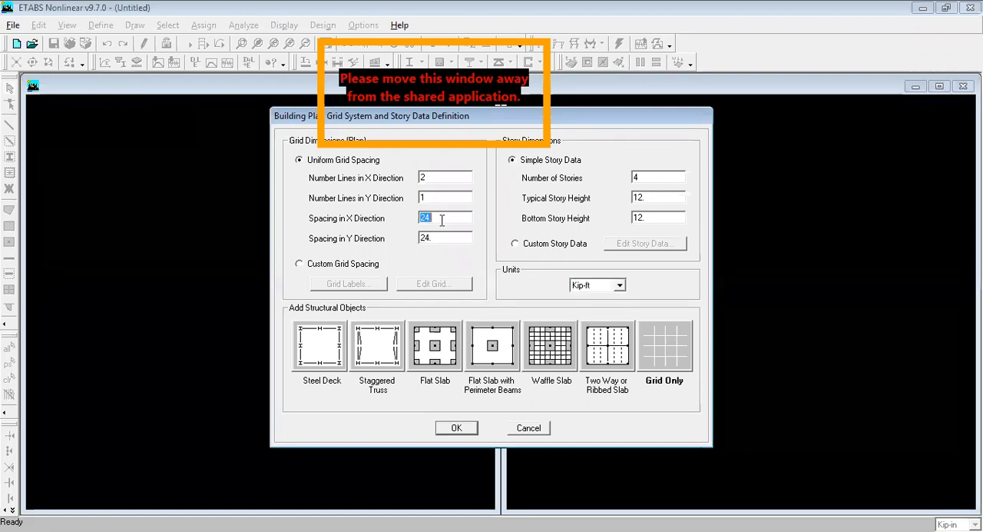
double_click(430, 178)
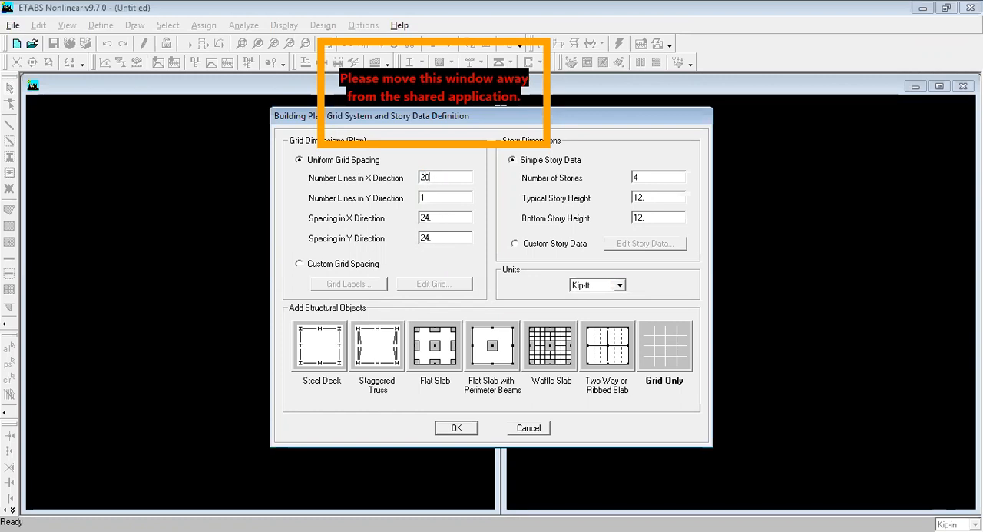
double_click(461, 196)
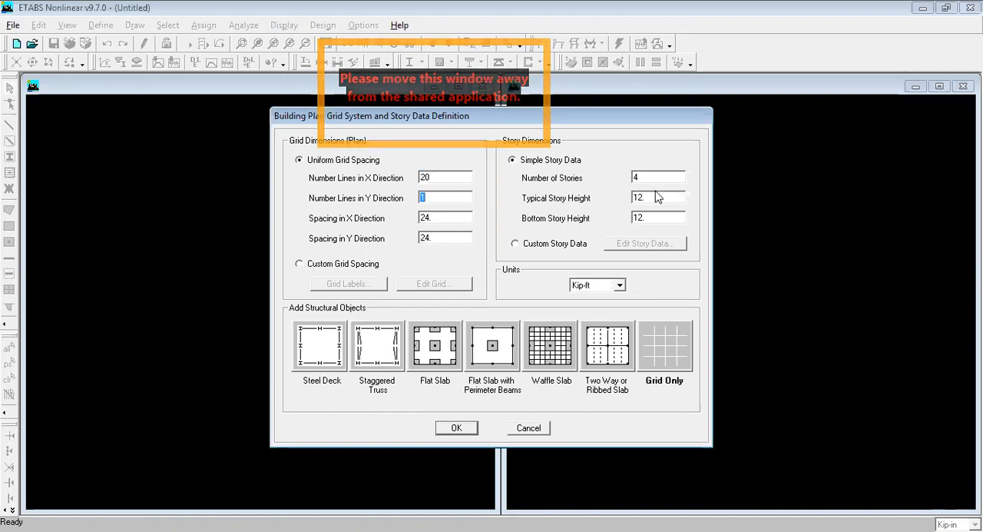
Step: Set the number of stories to 1 in the simple story data
double_click(640, 176)
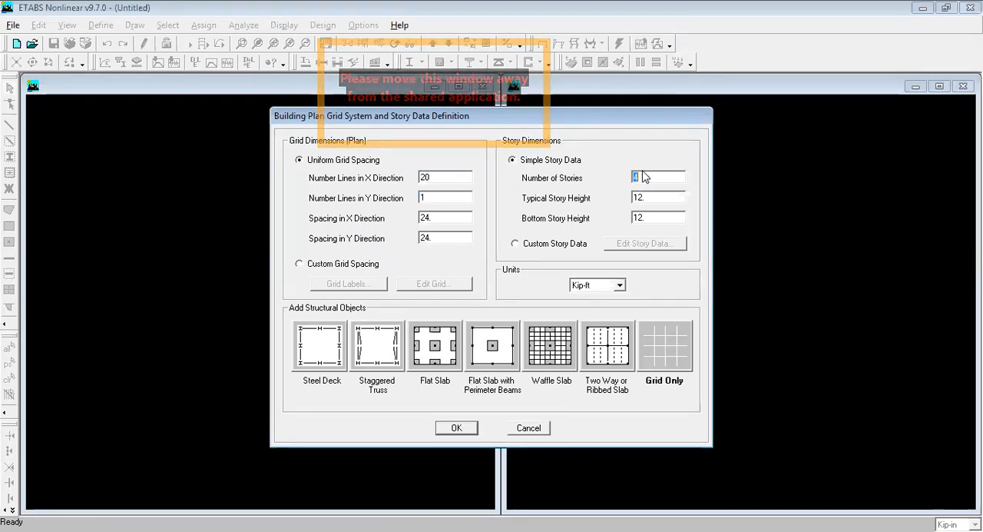
text(1)
double_click(636, 178)
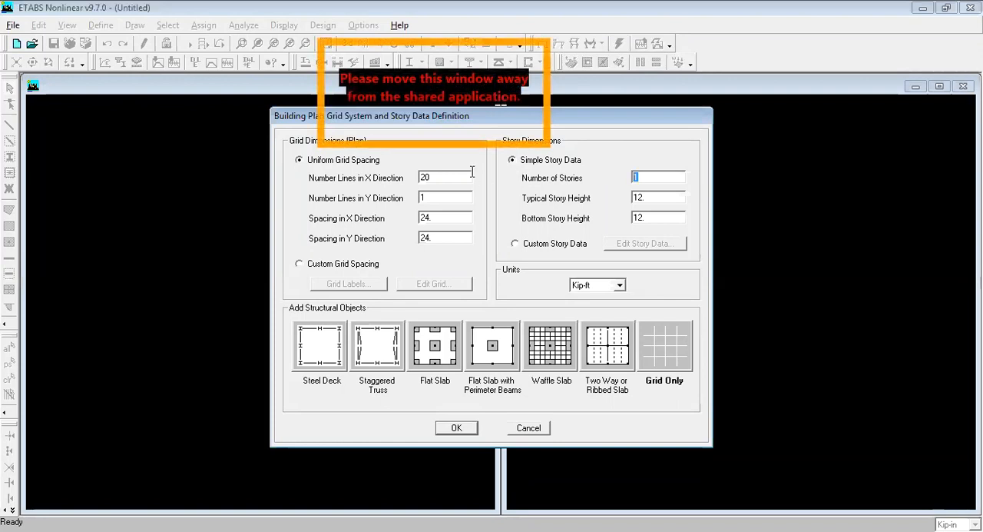
double_click(447, 176)
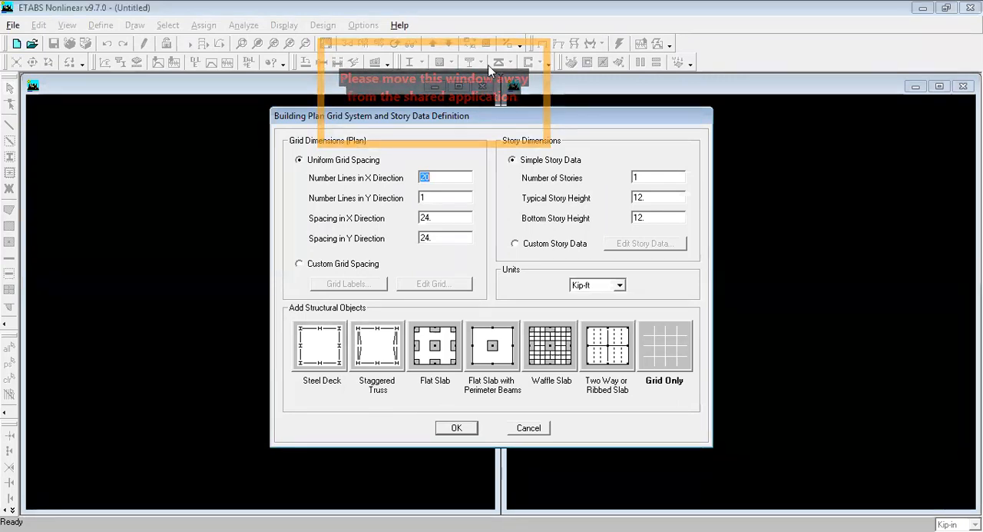
Step: Switch to Paint and sketch thin vertical grid lines through supports A and B of the beam
key(alt+Tab)
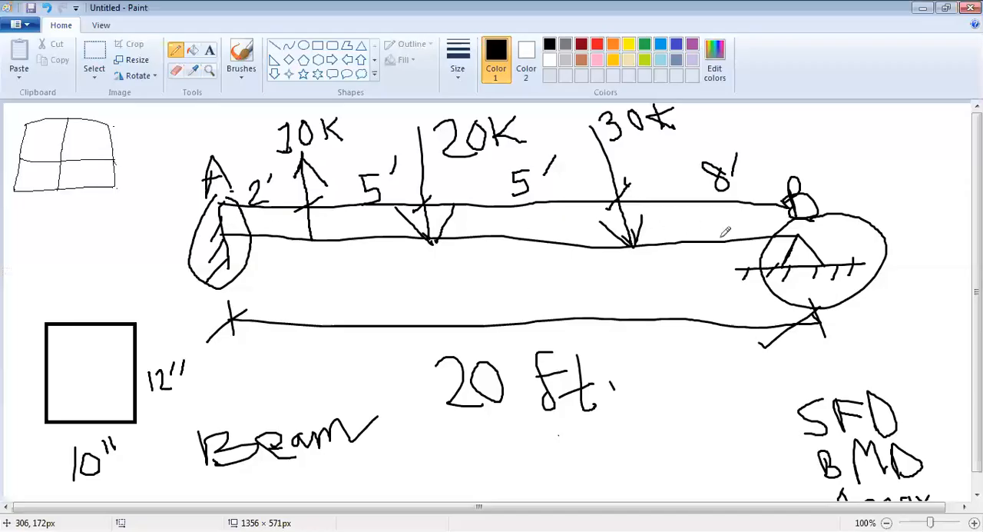
drag(792, 123, 808, 306)
mouse_move(224, 109)
mouse_down()
mouse_move(237, 302)
mouse_move(229, 103)
mouse_move(220, 310)
mouse_up()
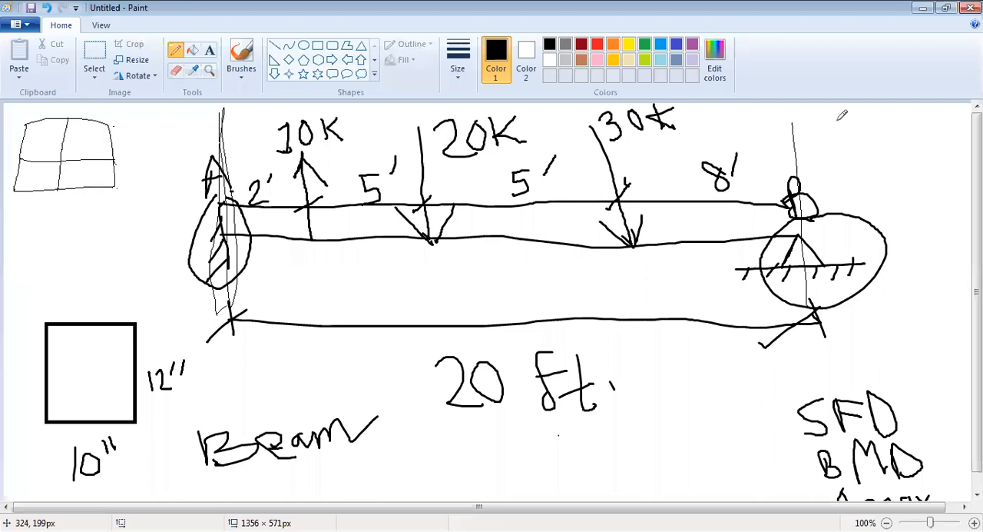
drag(800, 110, 819, 311)
mouse_move(646, 347)
mouse_down()
mouse_move(321, 345)
mouse_move(563, 324)
mouse_up()
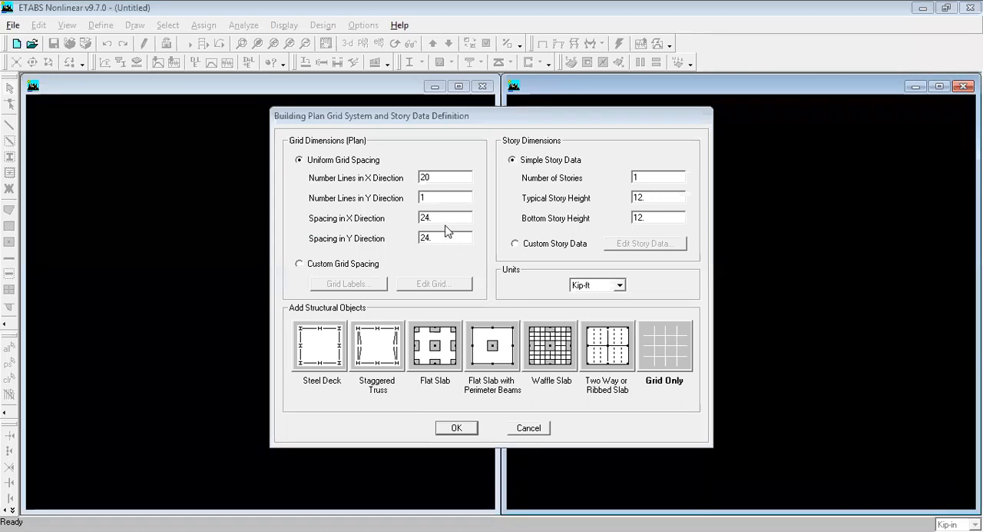
Step: Back in ETABS, set 2 grid lines in the X direction with a spacing of 20 ft
double_click(440, 180)
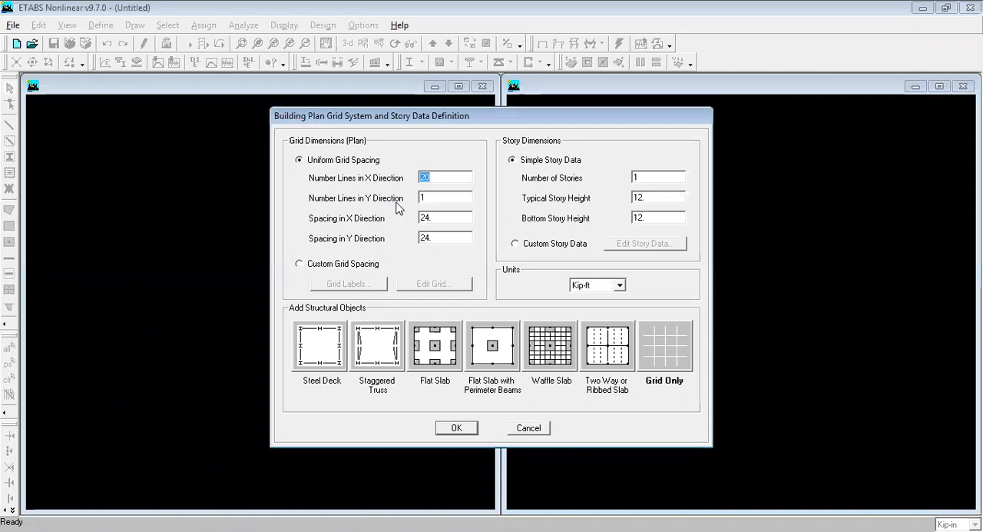
text(1)
double_click(432, 216)
text(20)
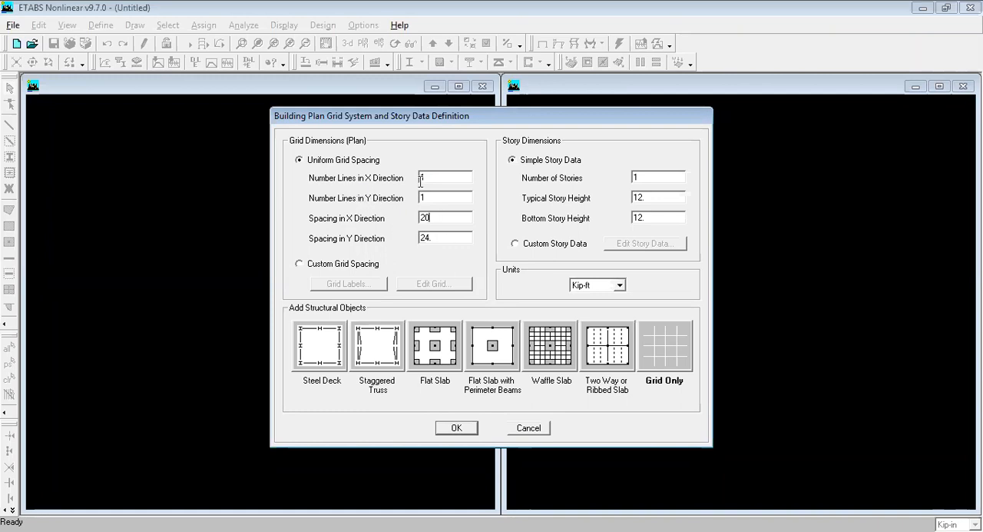
text(2)
double_click(431, 178)
click(440, 175)
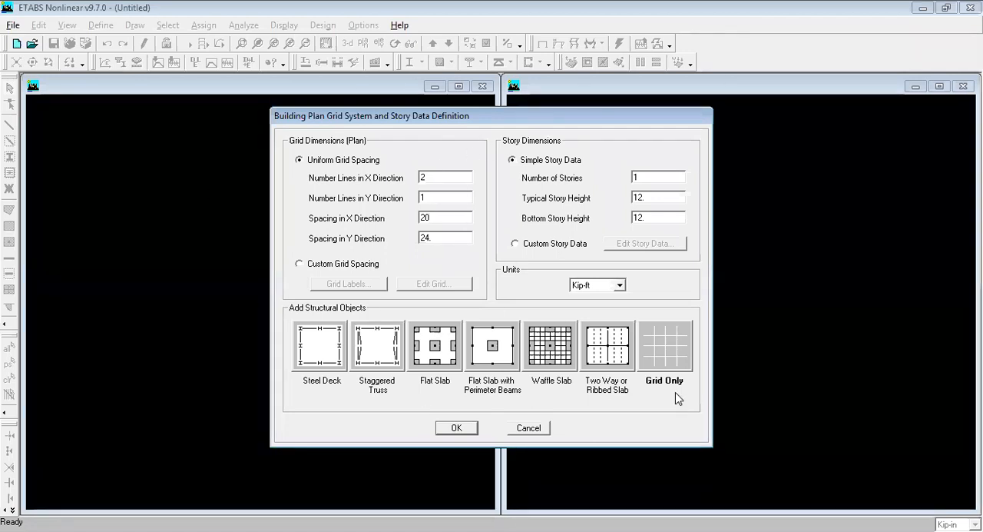
Step: Choose Grid Only as the structural object option and create the grid model
double_click(658, 177)
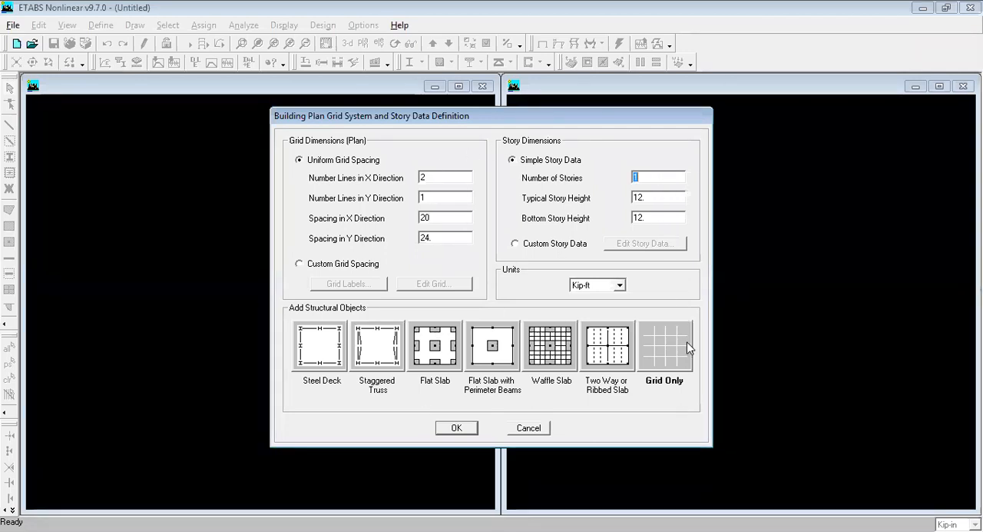
click(662, 347)
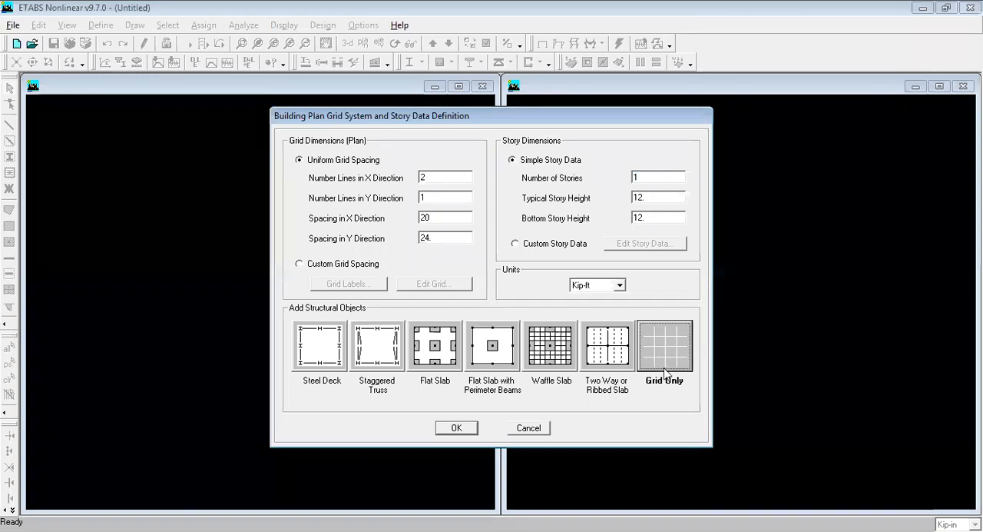
click(465, 431)
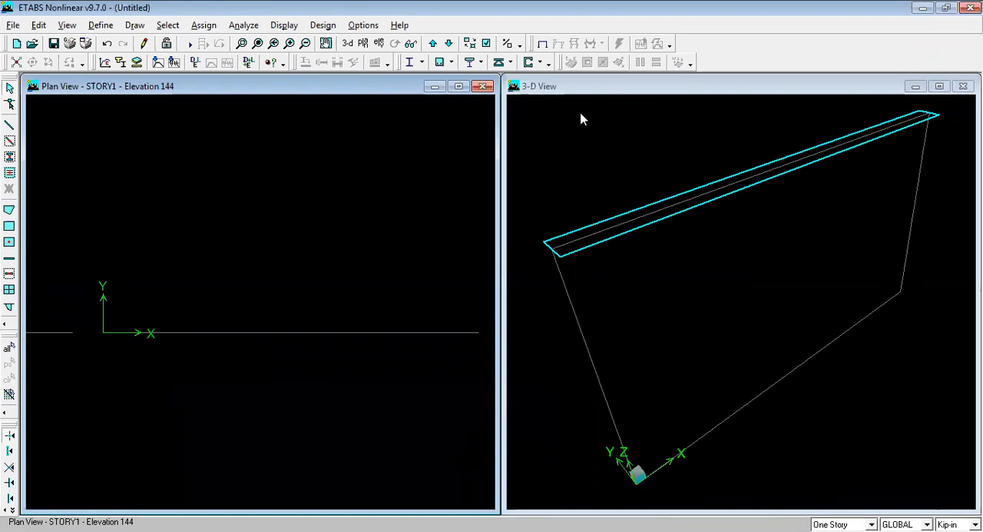
Step: Examine the new grid in the plan and 3-D views, including a closer look at the 3-D view
click(578, 89)
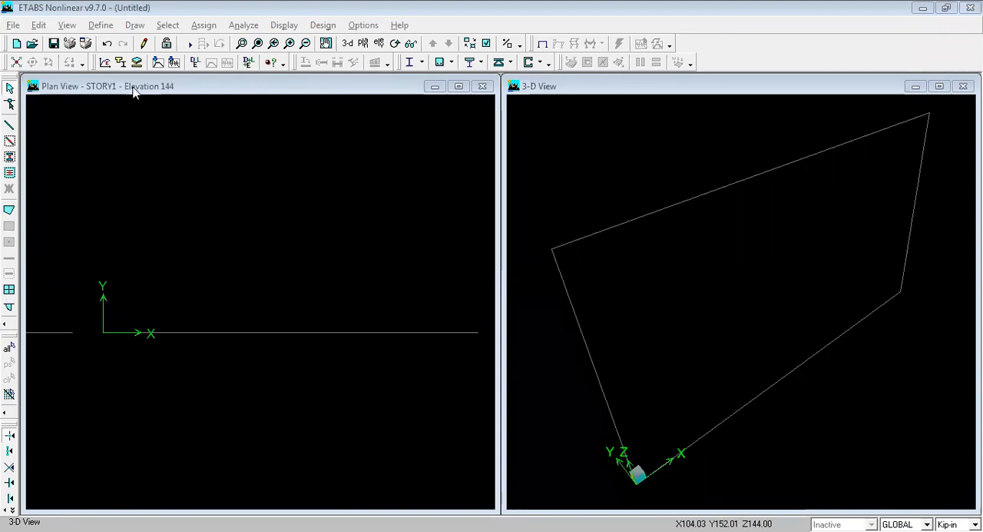
click(246, 87)
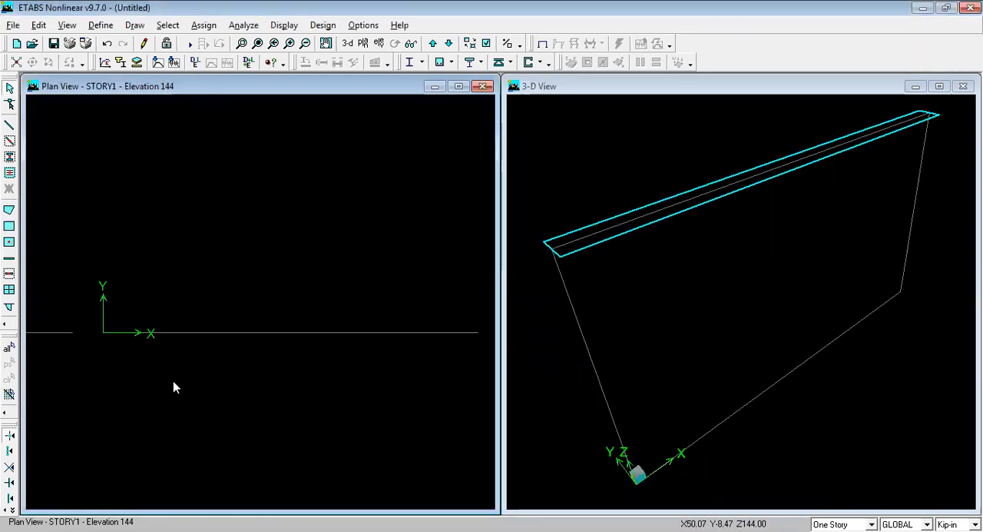
click(606, 88)
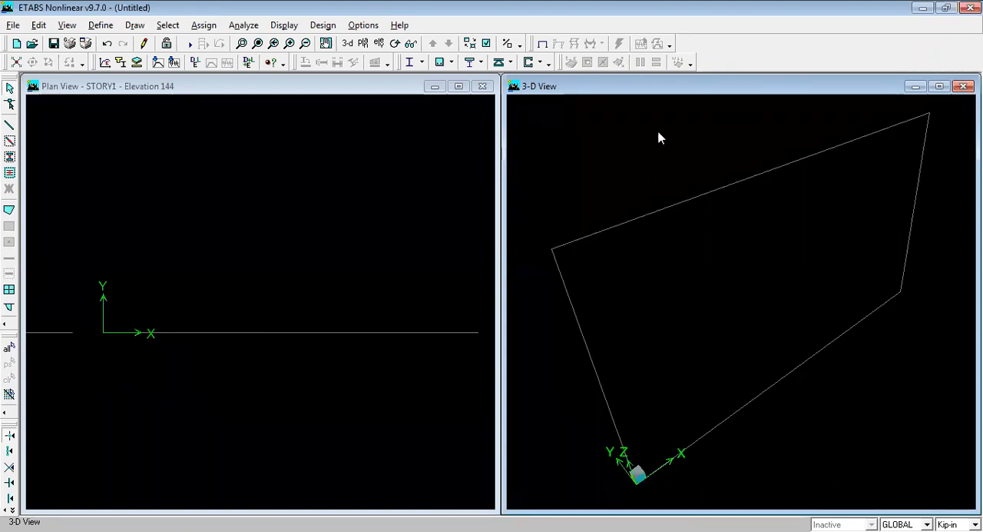
scroll(646, 152, down, 3)
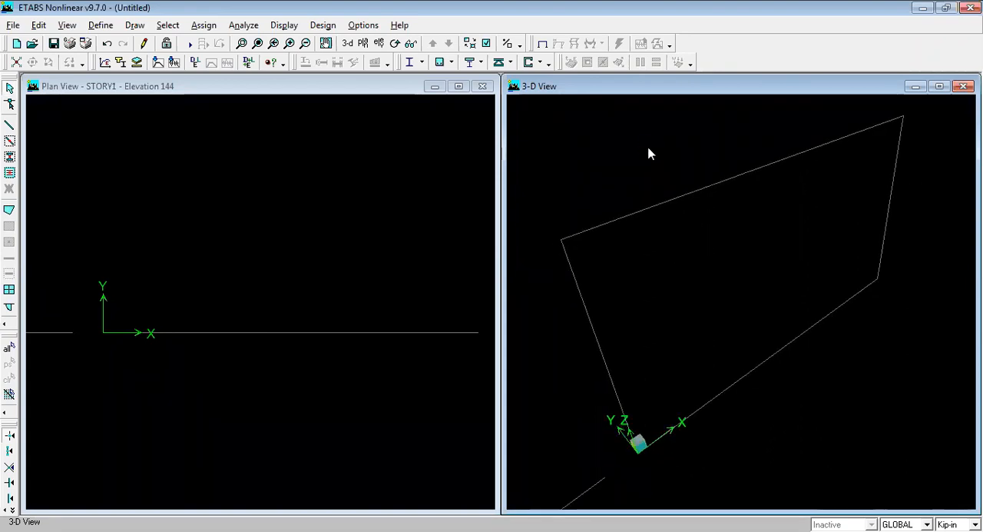
scroll(649, 153, up, 1)
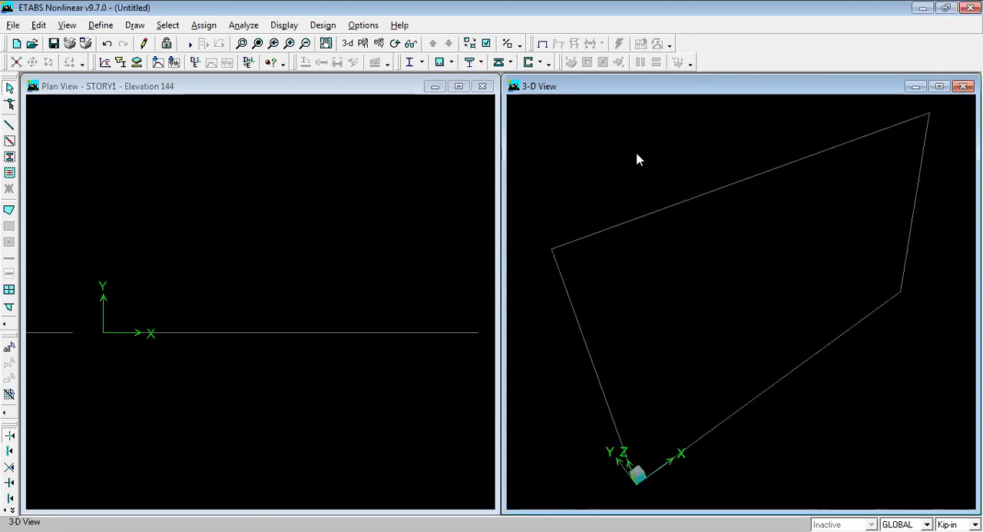
scroll(607, 169, up, 1)
right_click(607, 193)
scroll(628, 152, up, 1)
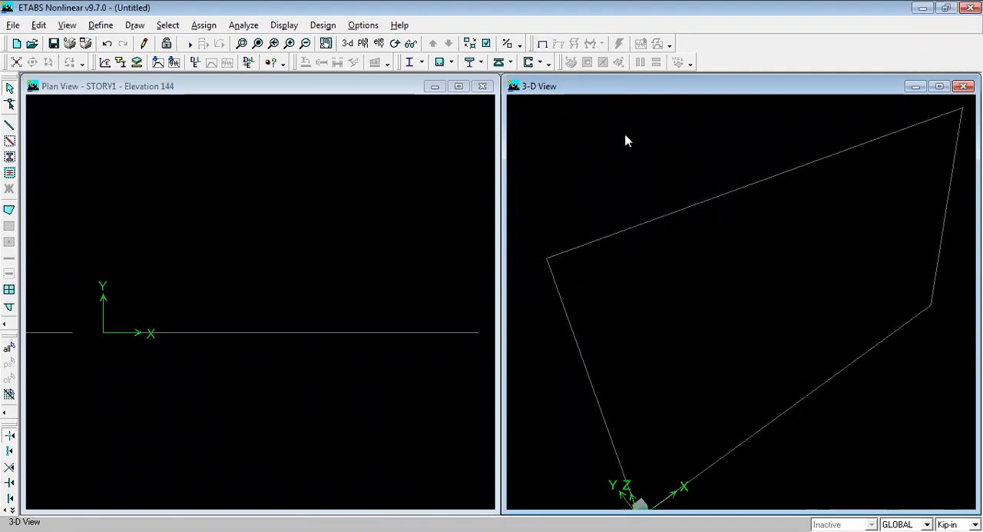
Step: Open the GLOBAL coordinate system's grid data, set its units to Kip-ft and display the grids as Spacing
right_click(627, 136)
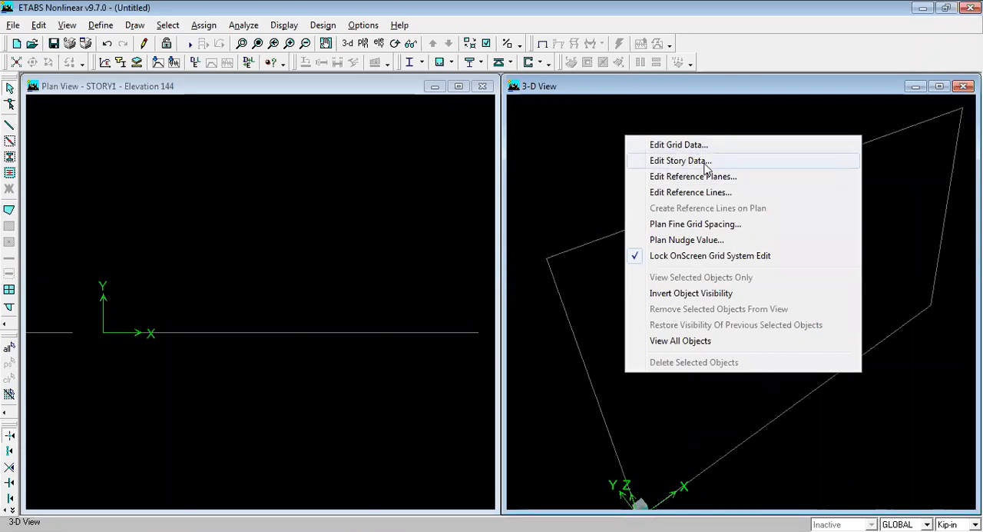
click(592, 153)
right_click(593, 154)
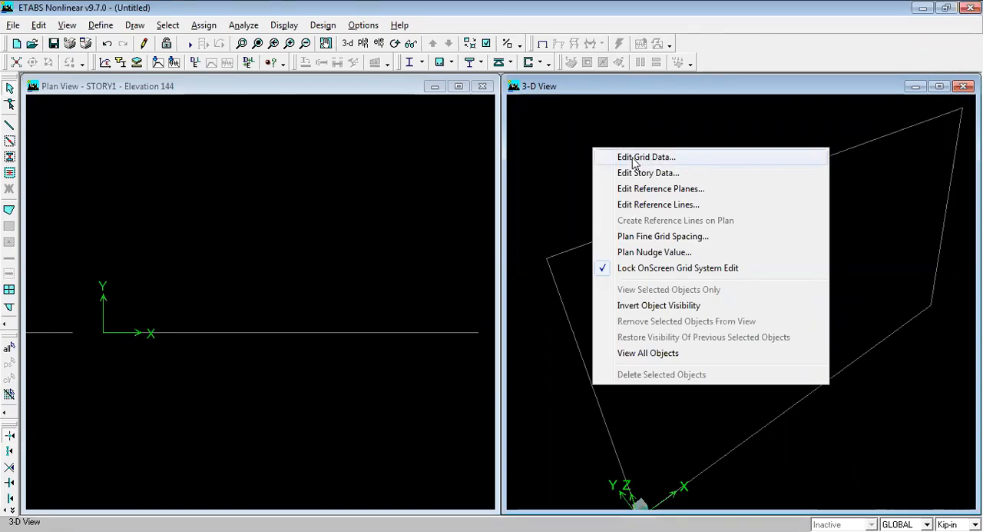
click(635, 159)
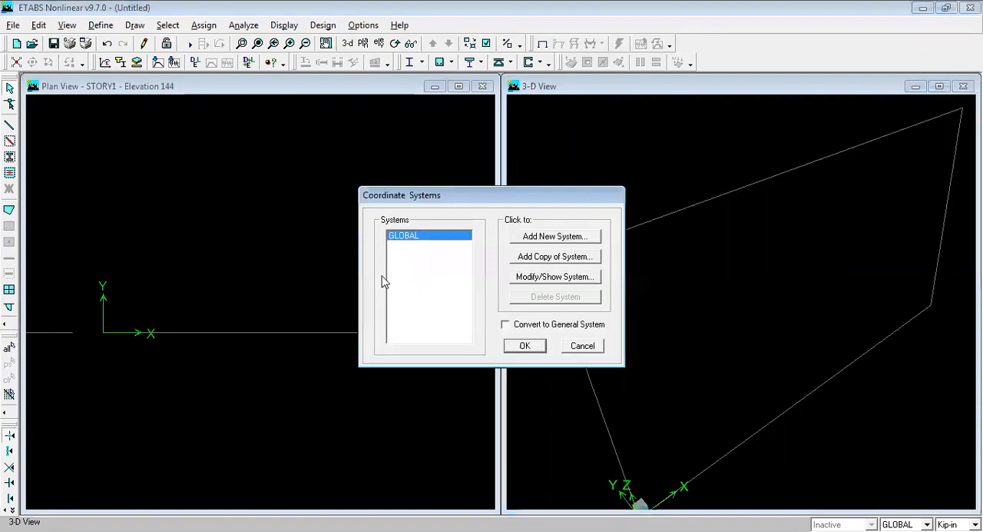
click(559, 280)
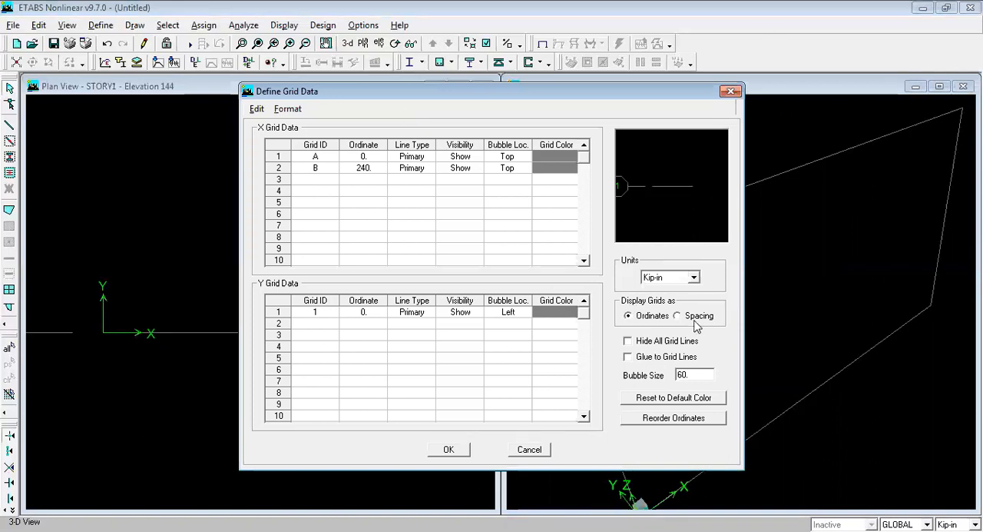
click(676, 278)
click(670, 300)
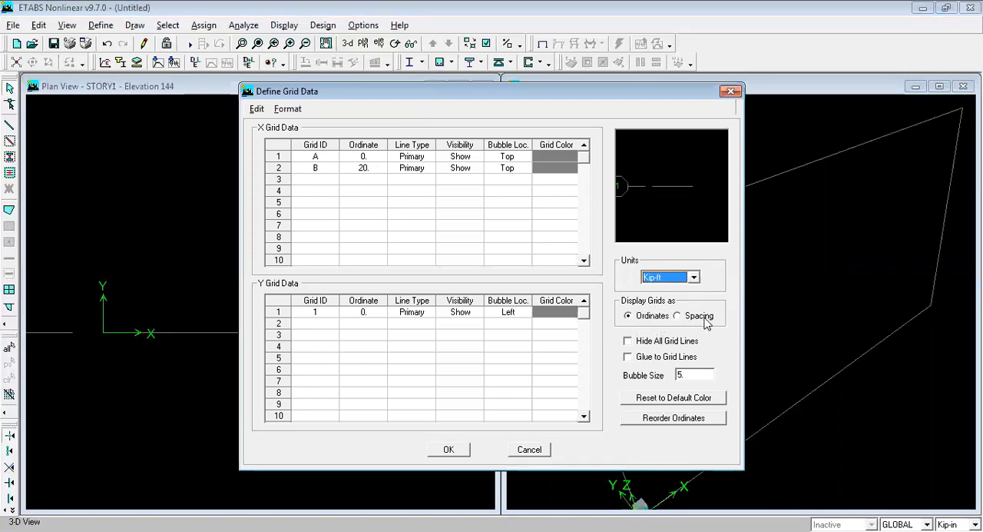
click(678, 316)
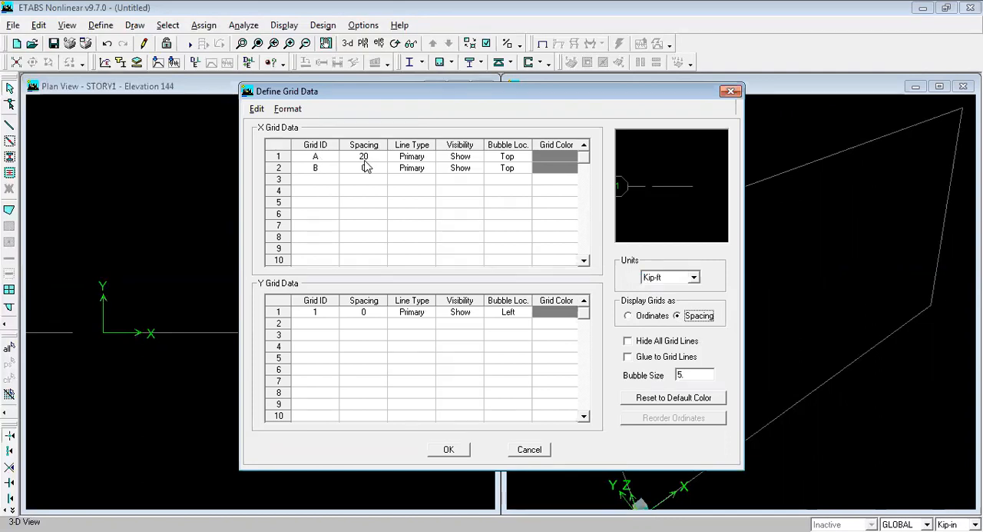
Step: Compare the grid lines as Ordinates, return to Spacing, enter 20 as grid A's spacing and accept the grid data
click(629, 315)
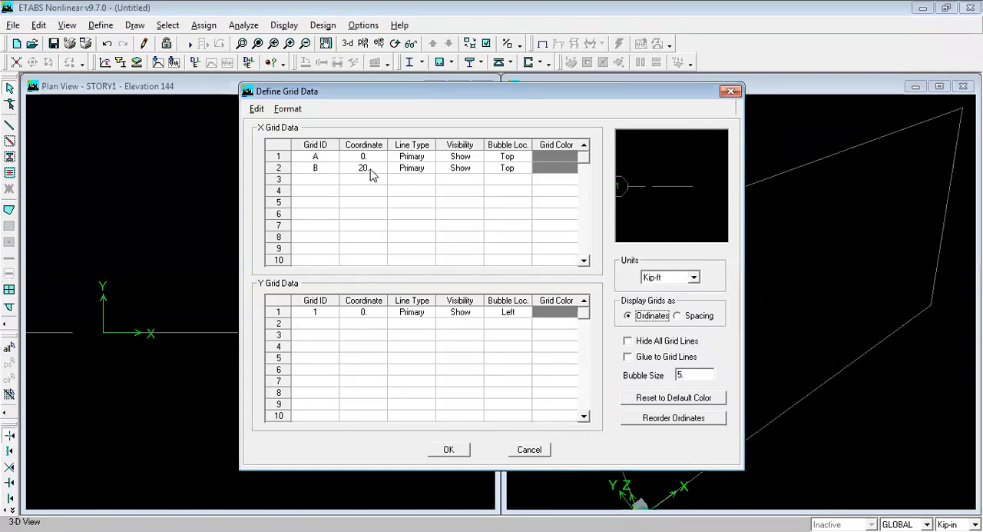
click(678, 316)
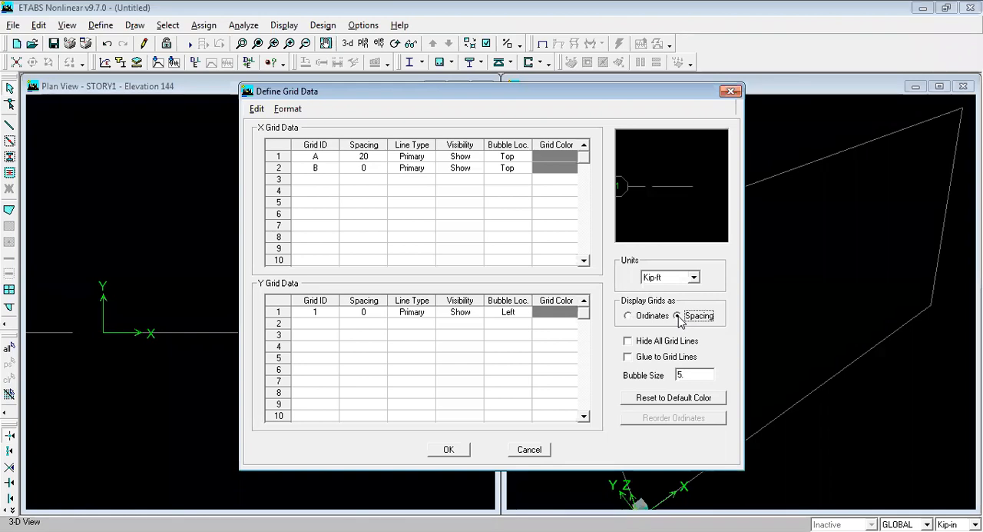
click(364, 157)
text(30)
text(2)
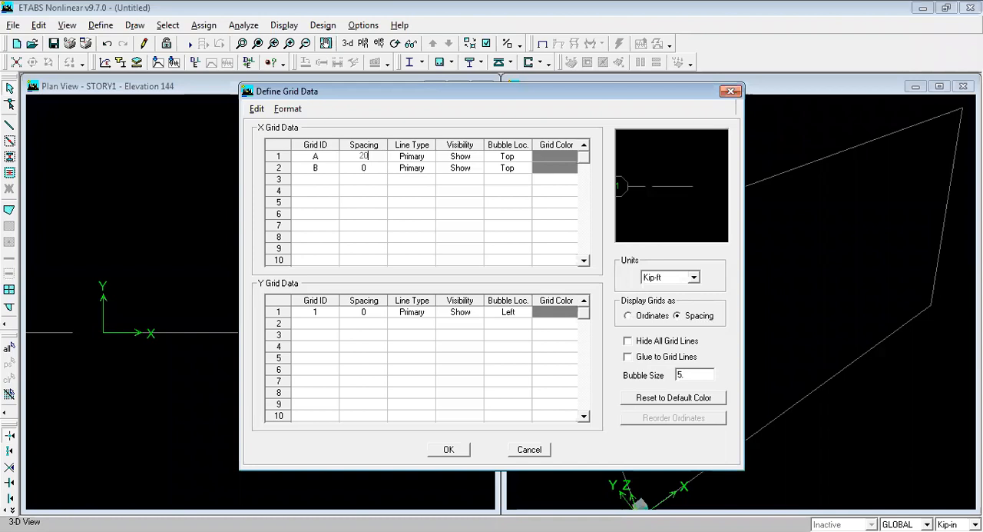
click(450, 453)
click(449, 452)
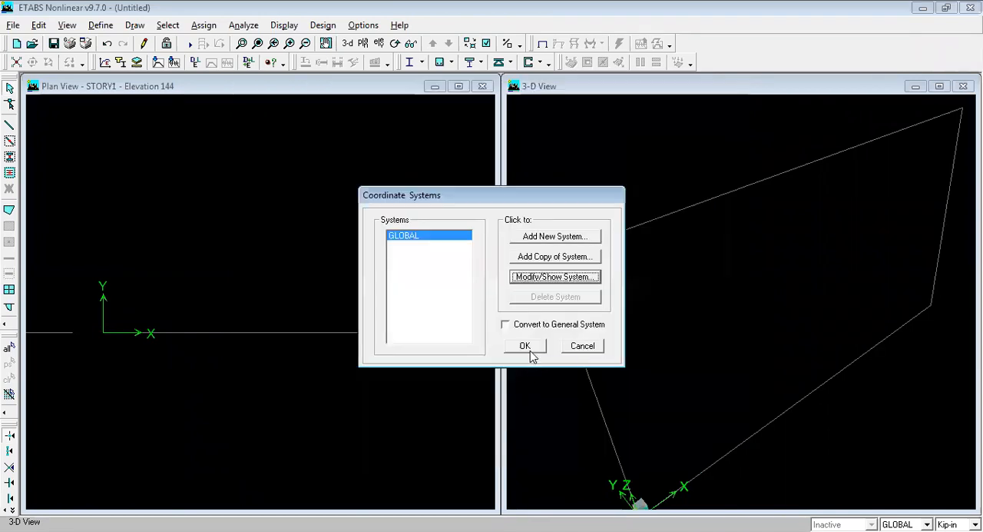
click(527, 347)
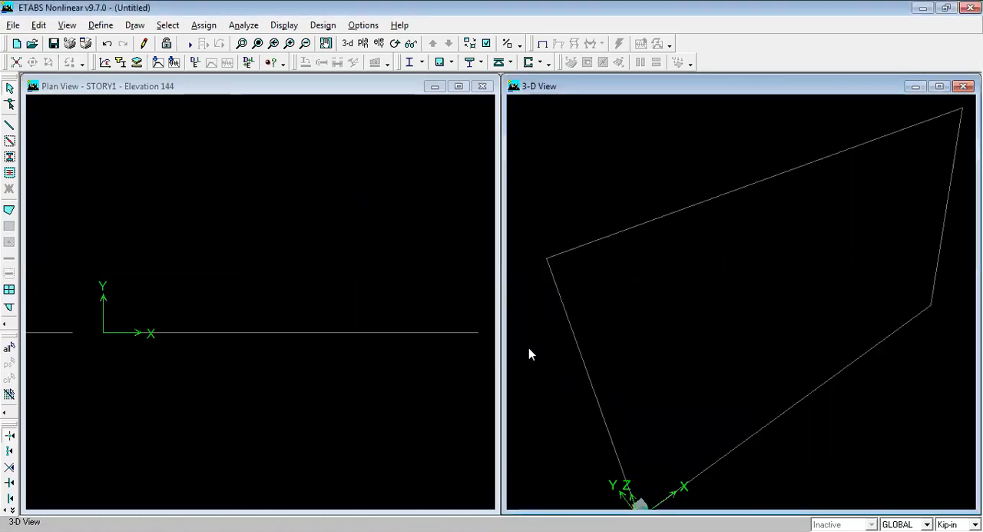
Step: Examine the CONC material's property data, including its specified compressive strength, and leave it without saving changes
click(101, 25)
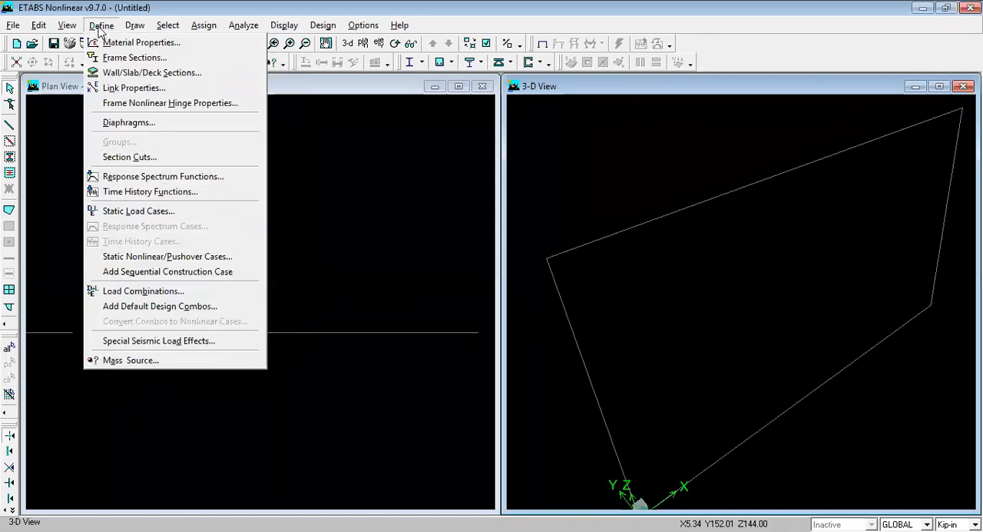
click(115, 45)
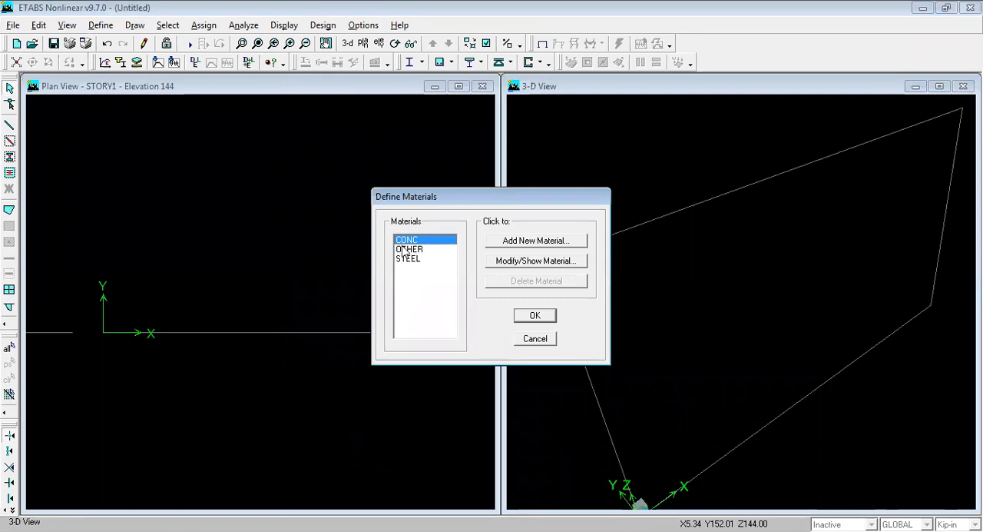
click(541, 263)
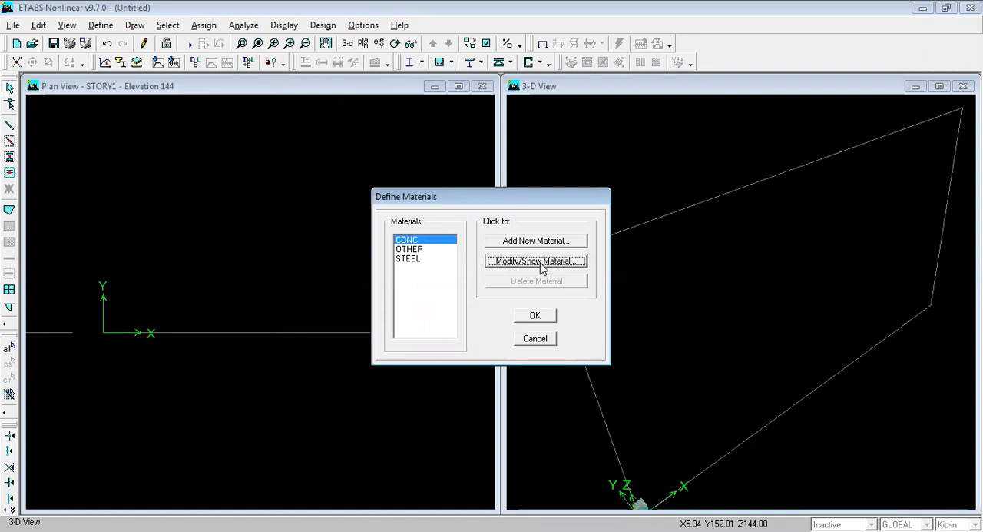
click(526, 395)
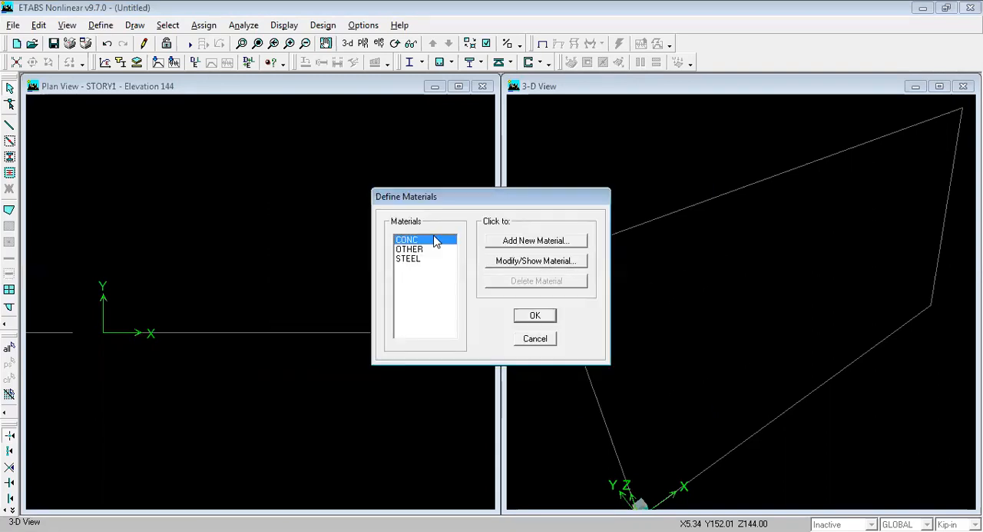
click(505, 263)
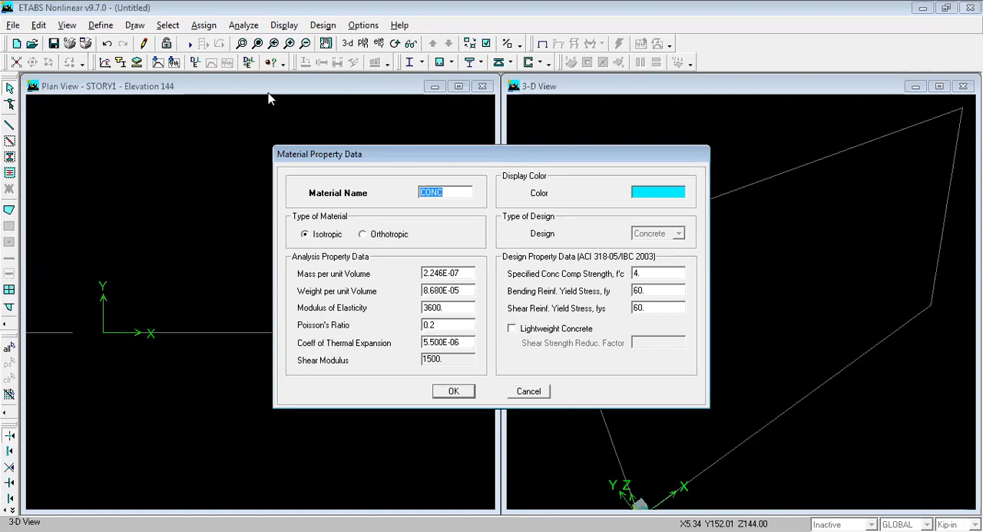
click(300, 93)
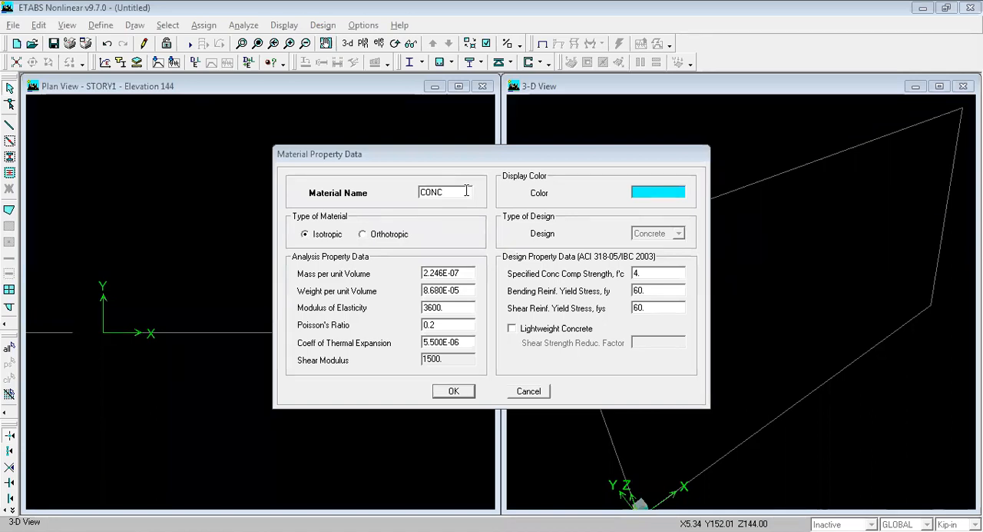
double_click(649, 273)
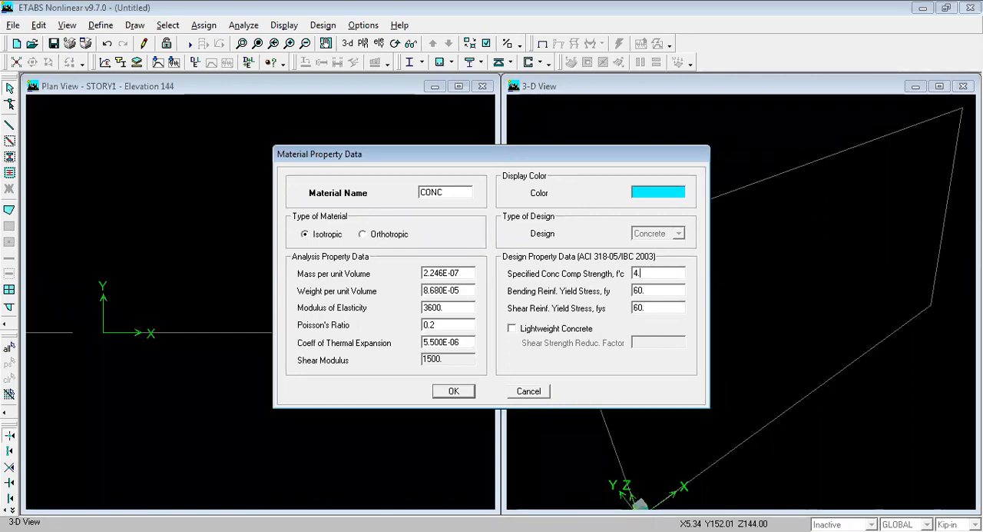
click(531, 393)
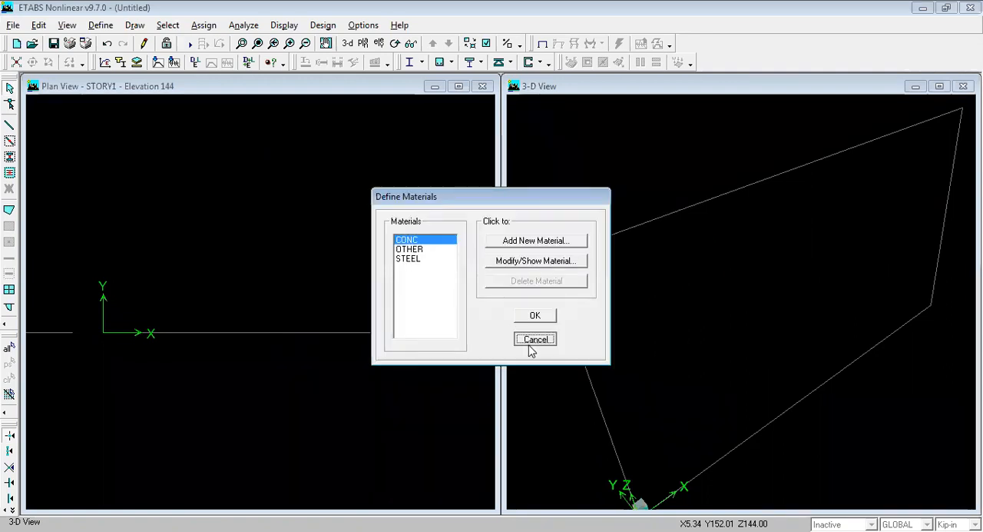
click(529, 343)
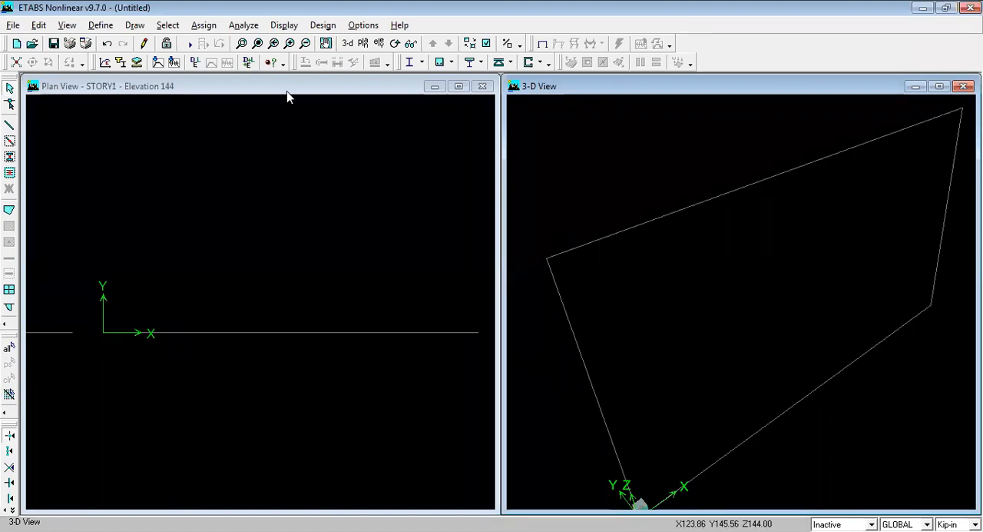
Step: Reopen the CONC material's property data and review its name, compressive strength, modulus of elasticity and reinforcement yield stresses
click(99, 26)
click(131, 40)
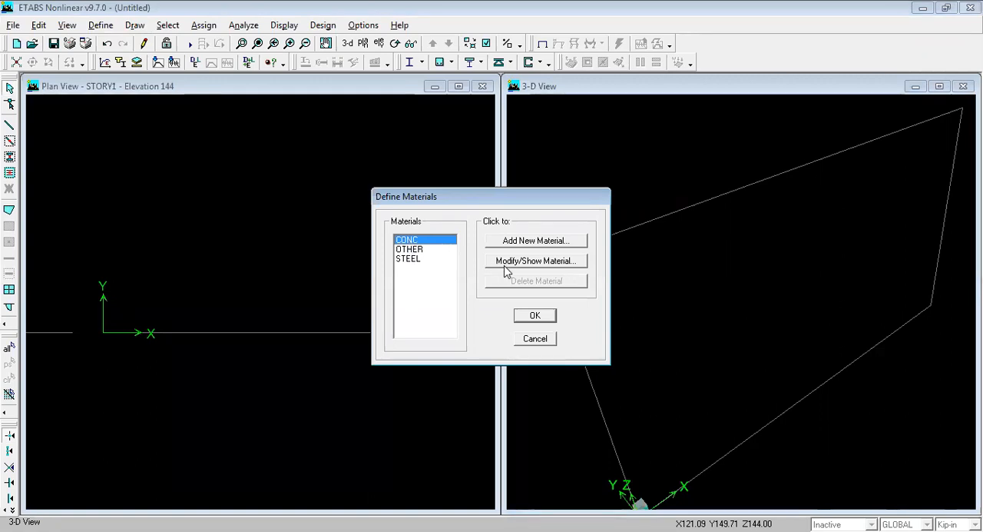
click(535, 261)
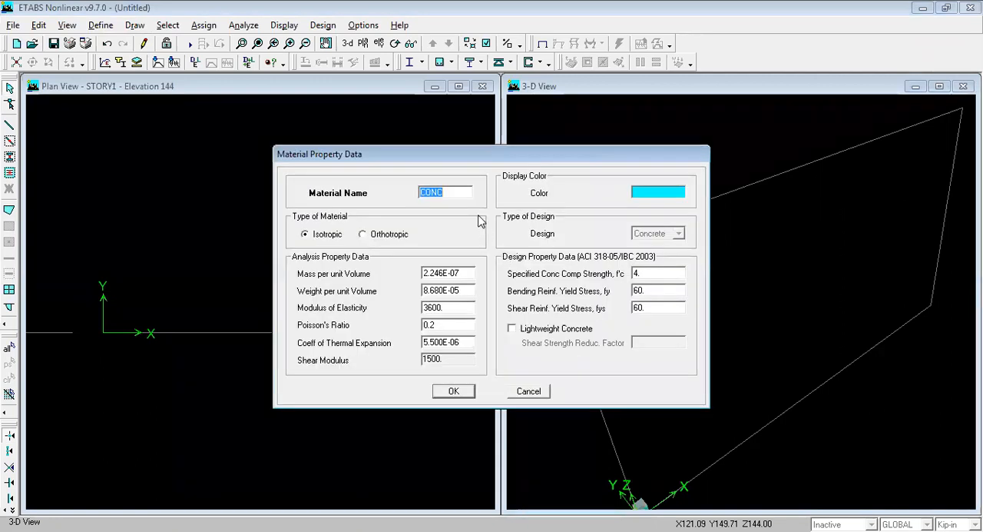
click(451, 193)
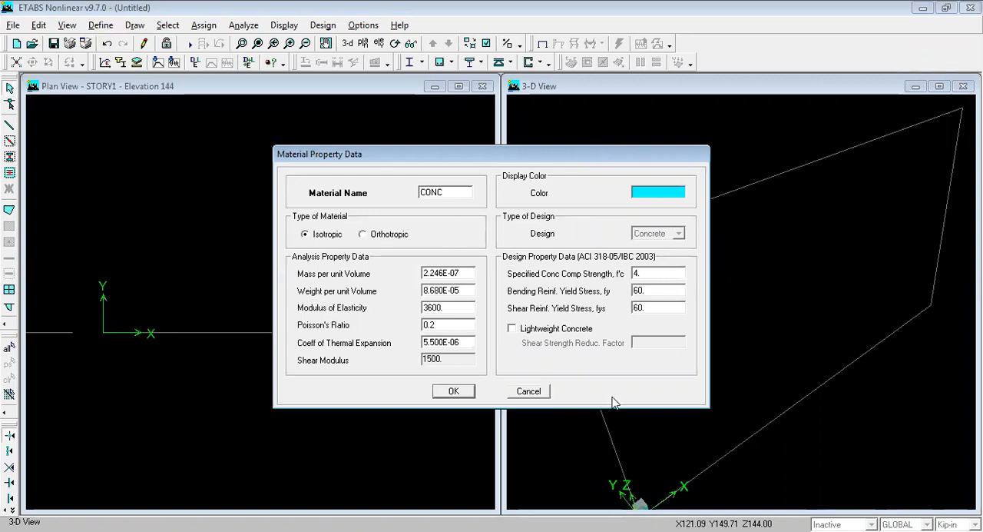
double_click(649, 273)
double_click(445, 306)
double_click(651, 291)
click(650, 291)
drag(650, 290, 635, 291)
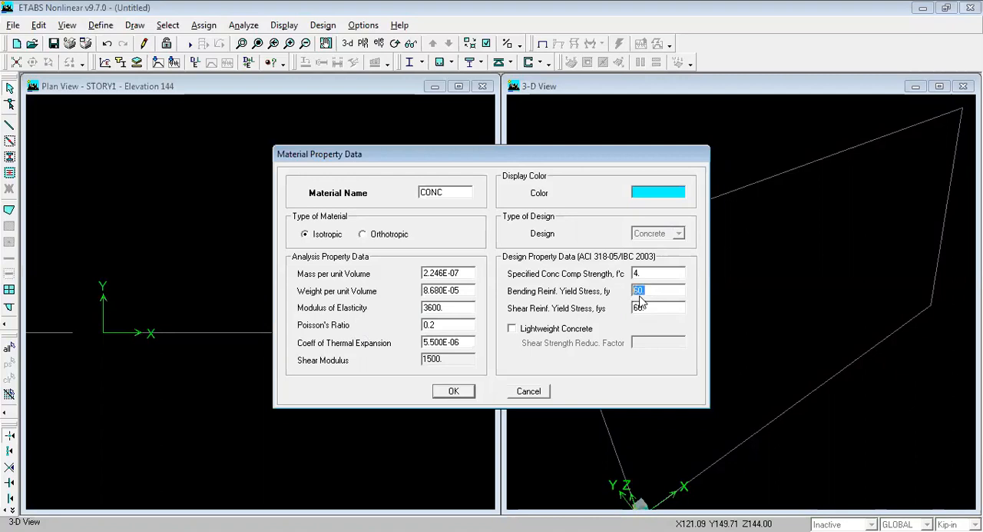
double_click(650, 308)
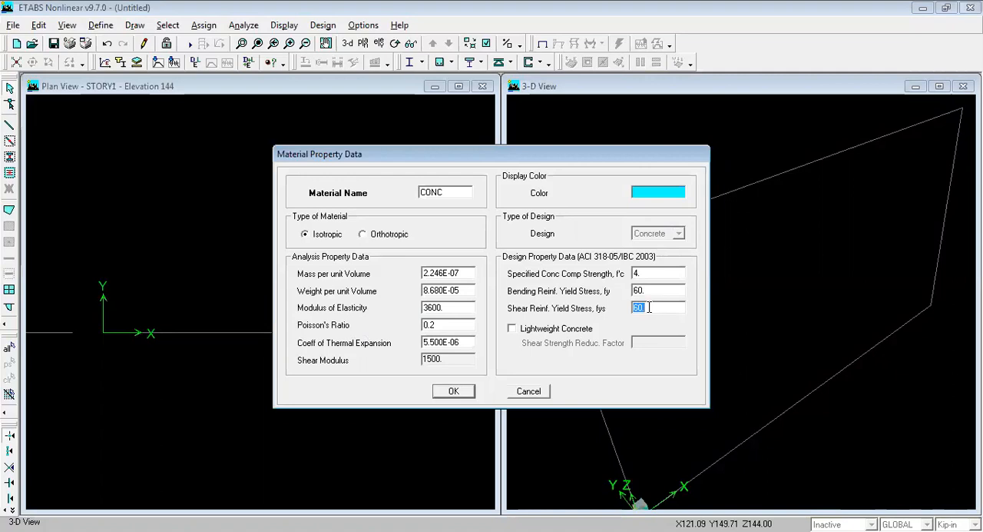
Step: Set the CONC material's specified concrete compressive strength f'c to 3
click(644, 272)
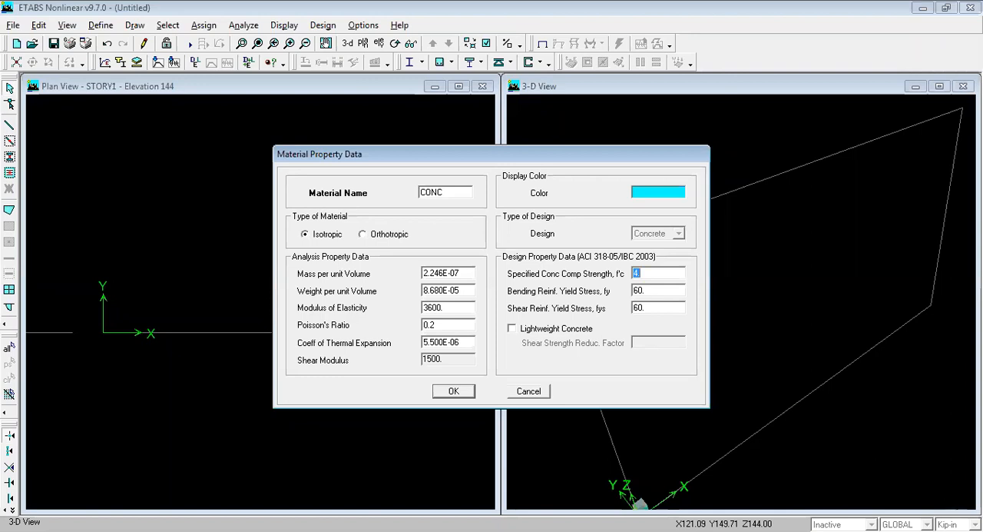
click(641, 275)
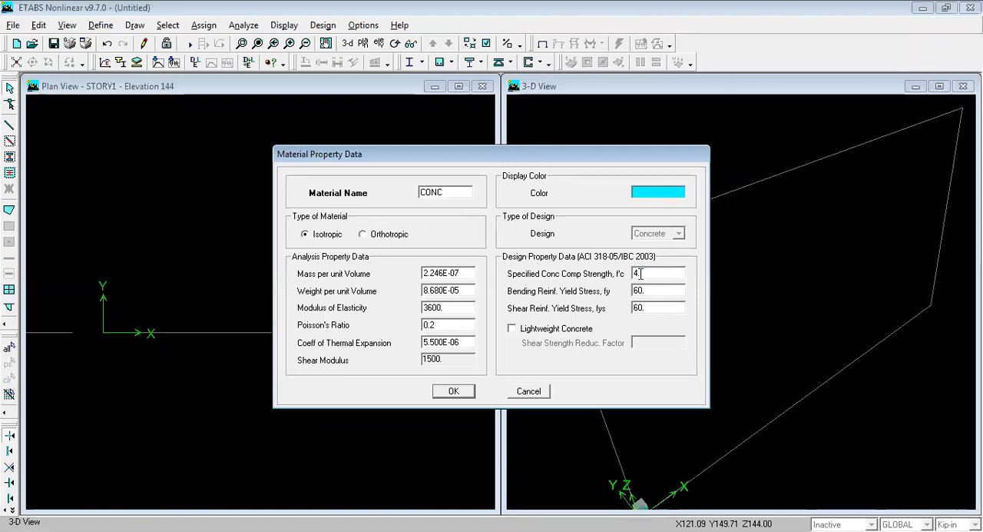
double_click(651, 273)
text(3)
key(Tab)
key(Tab)
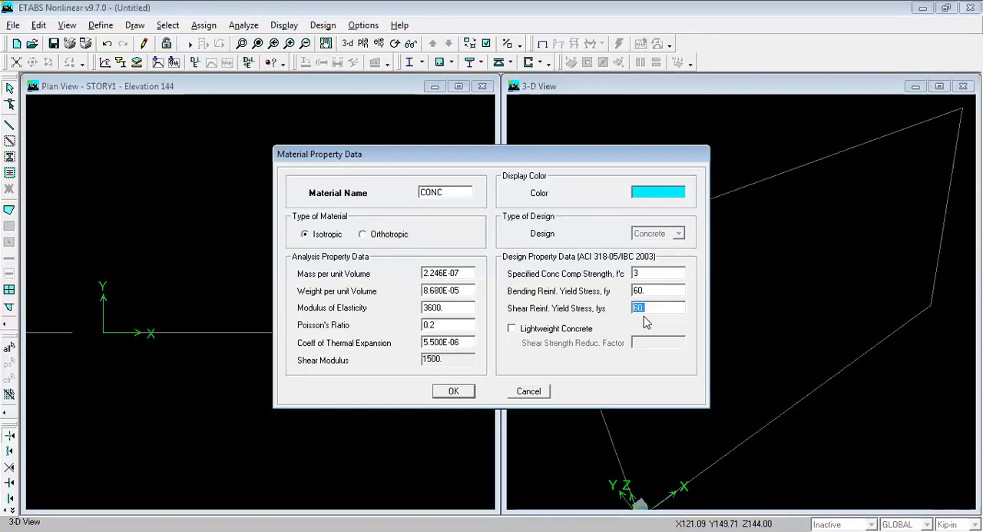
click(454, 309)
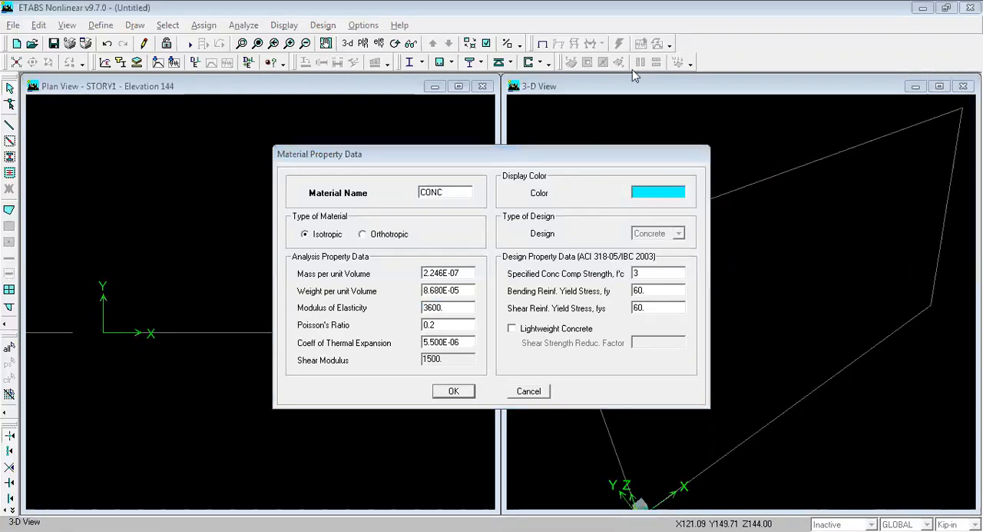
Step: Switch to Paint and start a blank picture, discarding the beam sketch without saving it
key(alt+Tab)
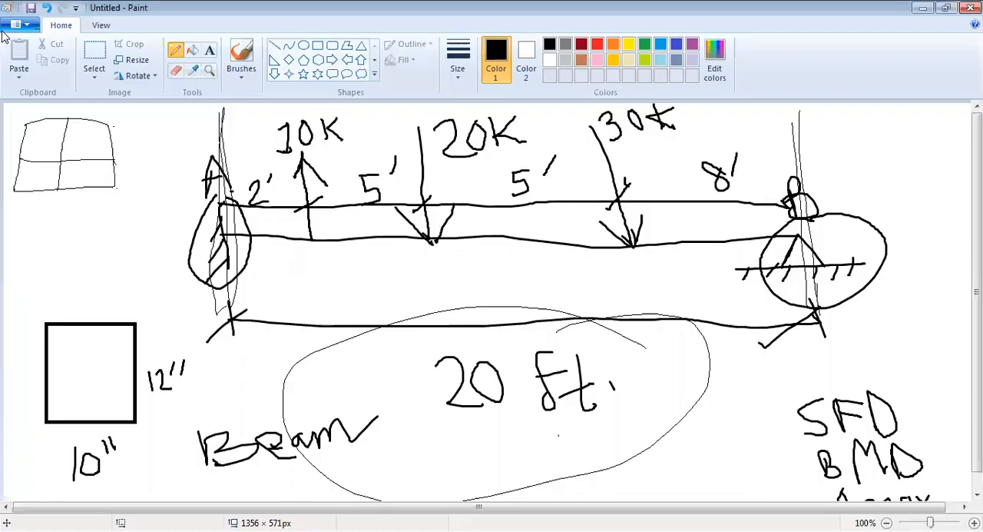
key(alt+F4)
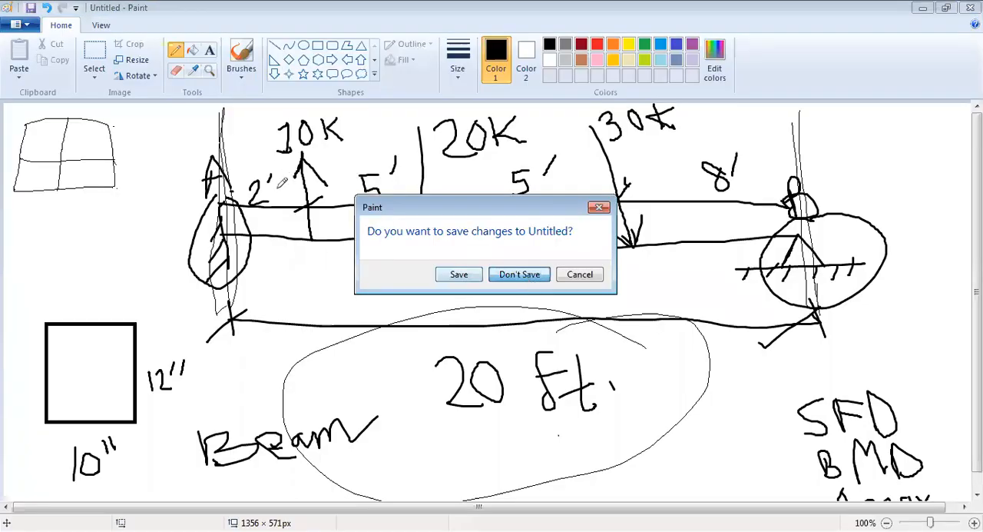
key(Return)
mouse_move(247, 141)
mouse_down()
mouse_move(248, 173)
mouse_move(261, 175)
mouse_move(259, 158)
mouse_up()
key(ctrl+z)
Step: Handwrite the formula E = 45000√f'c with the brush and mark f'c as psi with an arrow
click(241, 54)
mouse_move(245, 136)
mouse_down()
mouse_move(237, 168)
mouse_move(262, 173)
mouse_move(257, 159)
mouse_move(295, 133)
mouse_move(323, 148)
mouse_move(312, 156)
mouse_move(377, 162)
mouse_move(372, 189)
mouse_up()
mouse_move(418, 140)
mouse_down()
mouse_move(374, 154)
mouse_move(394, 178)
mouse_move(442, 148)
mouse_move(488, 142)
mouse_move(521, 157)
mouse_move(538, 137)
mouse_move(805, 107)
mouse_up()
mouse_move(674, 133)
mouse_down()
mouse_move(657, 182)
mouse_move(696, 150)
mouse_move(688, 146)
mouse_move(702, 192)
mouse_move(805, 192)
mouse_up()
drag(857, 207, 828, 227)
mouse_move(887, 234)
mouse_down()
mouse_move(898, 187)
mouse_move(885, 207)
mouse_move(926, 207)
mouse_up()
drag(912, 158, 911, 157)
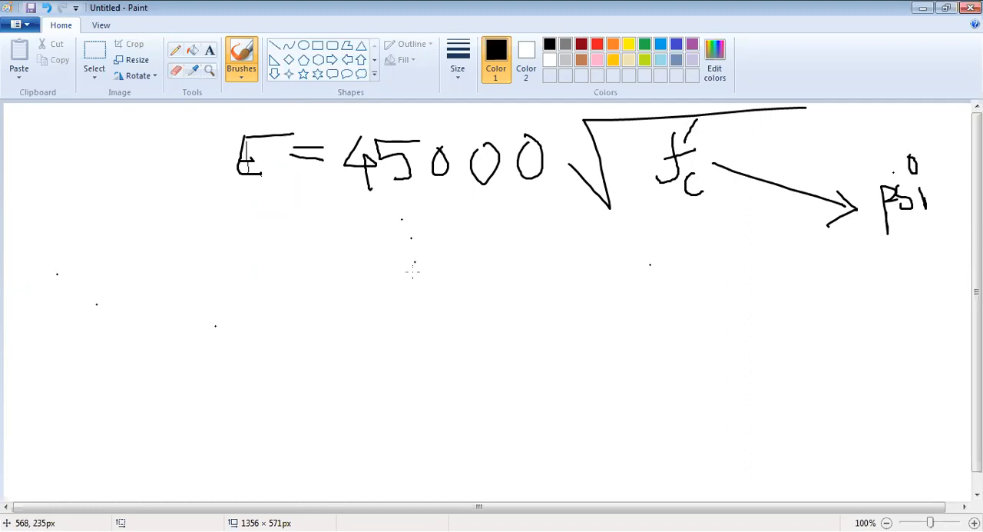
Step: Draw an arrow from E in the 45000√f'c formula and label it "brick chips"
mouse_move(241, 184)
mouse_down()
mouse_move(126, 221)
mouse_move(143, 232)
mouse_up()
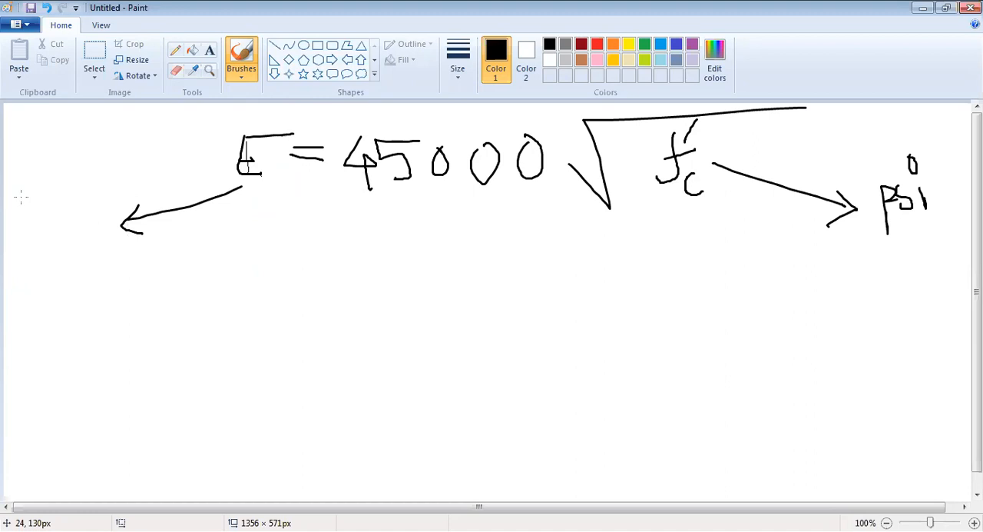
drag(13, 202, 46, 231)
mouse_move(46, 198)
mouse_down()
mouse_move(50, 221)
mouse_move(88, 216)
mouse_up()
click(76, 179)
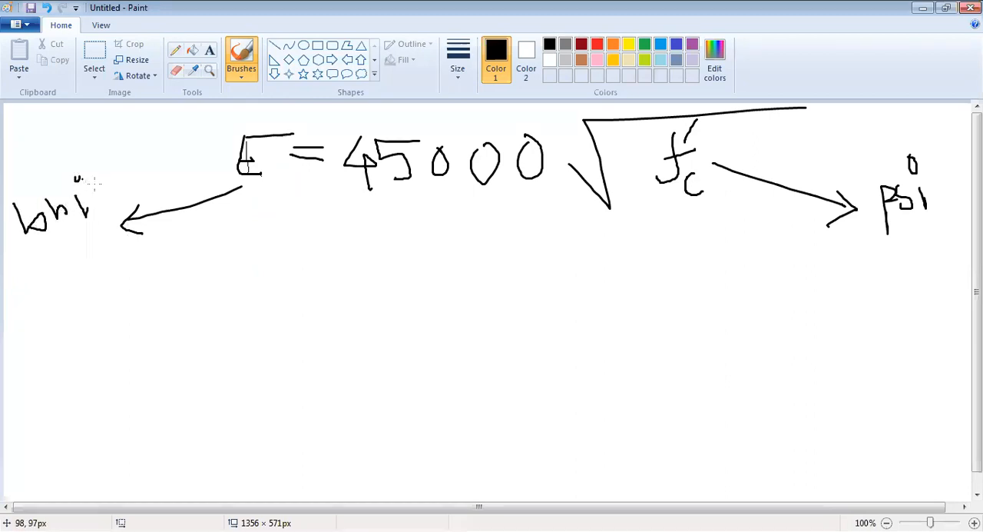
drag(95, 184, 117, 197)
drag(113, 155, 121, 190)
mouse_move(141, 164)
mouse_down()
mouse_move(122, 180)
mouse_move(149, 191)
mouse_up()
mouse_move(172, 151)
mouse_down()
mouse_move(164, 163)
mouse_move(183, 146)
mouse_move(185, 161)
mouse_up()
drag(188, 145, 203, 166)
click(189, 136)
mouse_move(196, 141)
mouse_down()
mouse_move(205, 139)
mouse_move(197, 152)
mouse_up()
drag(215, 128, 225, 141)
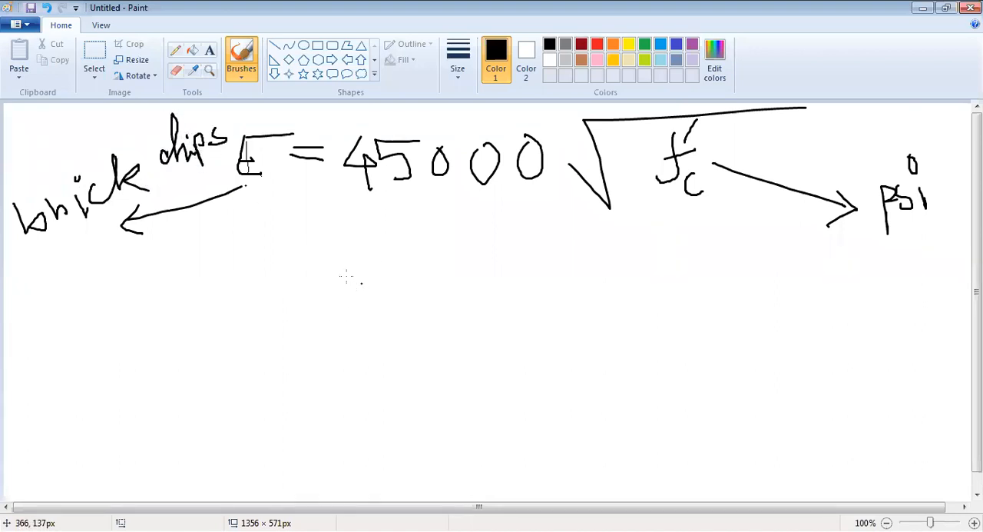
Step: Handwrite "stone chips, E = 57000√f'c" along the lower part of the canvas, with an arrow from f'c to psi
drag(111, 445, 80, 476)
mouse_move(121, 430)
mouse_down()
mouse_move(131, 465)
mouse_move(160, 431)
mouse_move(237, 444)
mouse_move(269, 438)
mouse_move(274, 419)
mouse_move(329, 422)
mouse_up()
mouse_move(318, 455)
mouse_down()
mouse_move(331, 481)
mouse_move(343, 456)
mouse_move(388, 470)
mouse_move(389, 486)
mouse_up()
mouse_move(401, 437)
mouse_down()
mouse_move(433, 438)
mouse_move(405, 477)
mouse_up()
mouse_move(441, 440)
mouse_down()
mouse_move(455, 438)
mouse_move(452, 475)
mouse_move(483, 441)
mouse_move(545, 436)
mouse_move(581, 406)
mouse_move(764, 388)
mouse_up()
mouse_move(706, 414)
mouse_down()
mouse_move(689, 422)
mouse_move(678, 464)
mouse_move(710, 438)
mouse_up()
mouse_move(722, 401)
mouse_down()
mouse_move(715, 420)
mouse_move(753, 465)
mouse_move(936, 422)
mouse_up()
mouse_move(919, 416)
mouse_down()
mouse_move(937, 424)
mouse_move(932, 475)
mouse_up()
mouse_move(928, 437)
mouse_down()
mouse_move(939, 461)
mouse_move(956, 458)
mouse_up()
drag(956, 418, 957, 420)
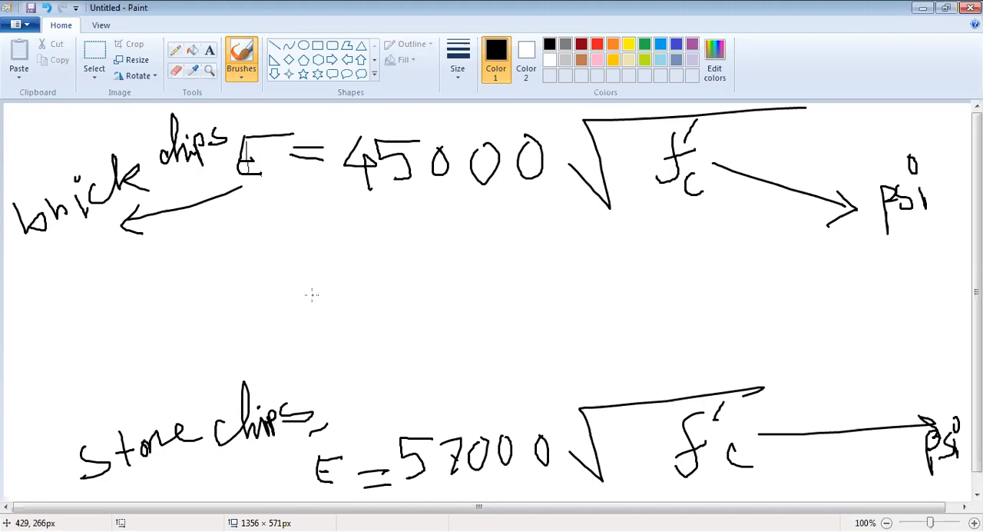
Step: Handwrite f'c = 3000 psi below the brick chips formula
drag(30, 346, 36, 287)
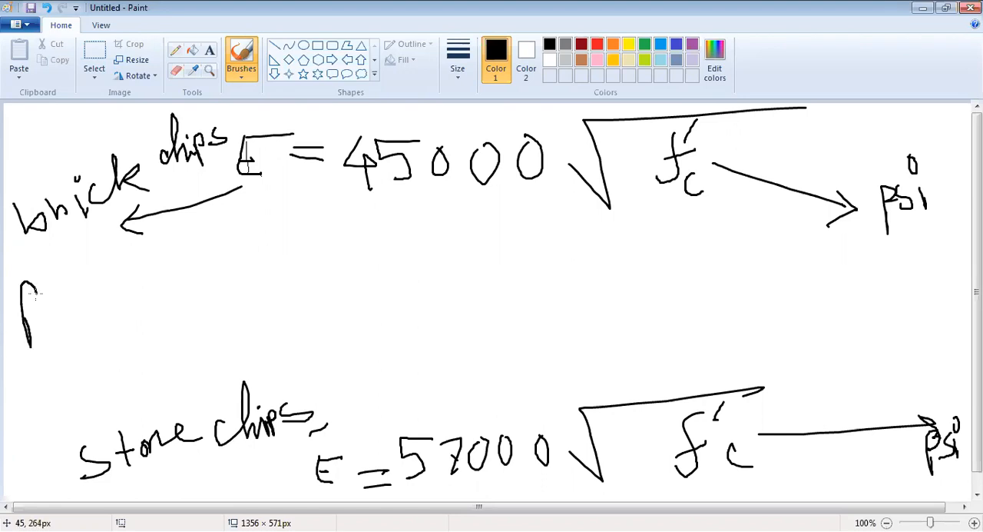
drag(15, 320, 35, 315)
drag(59, 266, 52, 286)
drag(56, 321, 58, 338)
drag(81, 299, 98, 298)
mouse_move(84, 309)
mouse_down()
mouse_move(130, 292)
mouse_move(121, 311)
mouse_up()
mouse_move(162, 275)
mouse_down()
mouse_move(155, 278)
mouse_move(163, 277)
mouse_up()
mouse_move(189, 272)
mouse_down()
mouse_move(189, 294)
mouse_move(217, 272)
mouse_move(252, 264)
mouse_move(287, 290)
mouse_up()
mouse_move(289, 267)
mouse_down()
mouse_move(281, 274)
mouse_move(323, 277)
mouse_move(315, 287)
mouse_up()
drag(345, 266, 347, 288)
click(336, 243)
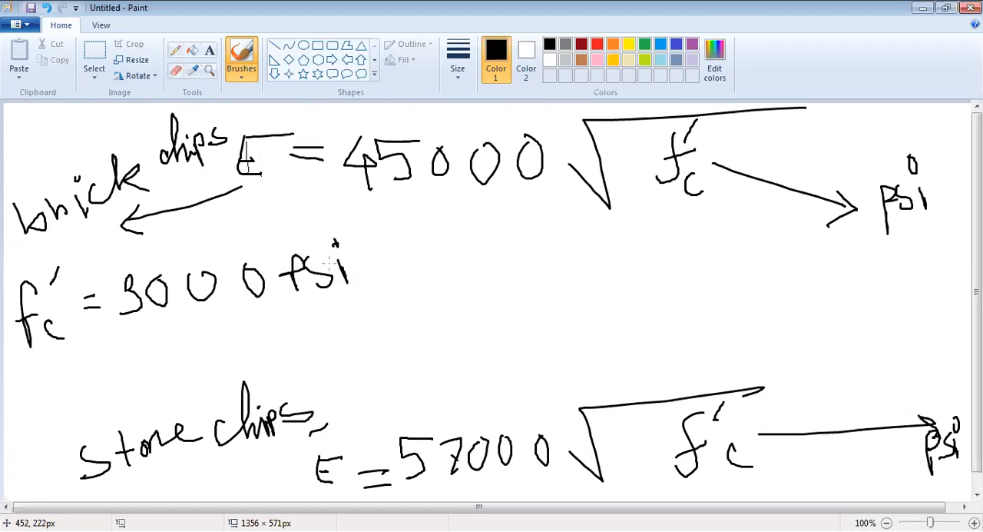
Step: Underline "brick chips" with several strokes and write E = 45000√3000 beside the f'c value
drag(234, 159, 69, 232)
drag(69, 232, 215, 193)
drag(400, 265, 375, 304)
mouse_move(439, 252)
mouse_down()
mouse_move(455, 285)
mouse_move(454, 247)
mouse_move(506, 272)
mouse_move(539, 268)
mouse_move(534, 278)
mouse_move(577, 254)
mouse_move(759, 236)
mouse_up()
mouse_move(674, 255)
mouse_down()
mouse_move(684, 269)
mouse_move(673, 284)
mouse_move(693, 260)
mouse_up()
drag(712, 260, 710, 261)
drag(730, 260, 729, 261)
Step: Handwrite the resulting modulus, = 2464751 psi, beneath the E = 45000√3000 expression
mouse_move(485, 310)
mouse_down()
mouse_move(507, 309)
mouse_move(507, 323)
mouse_up()
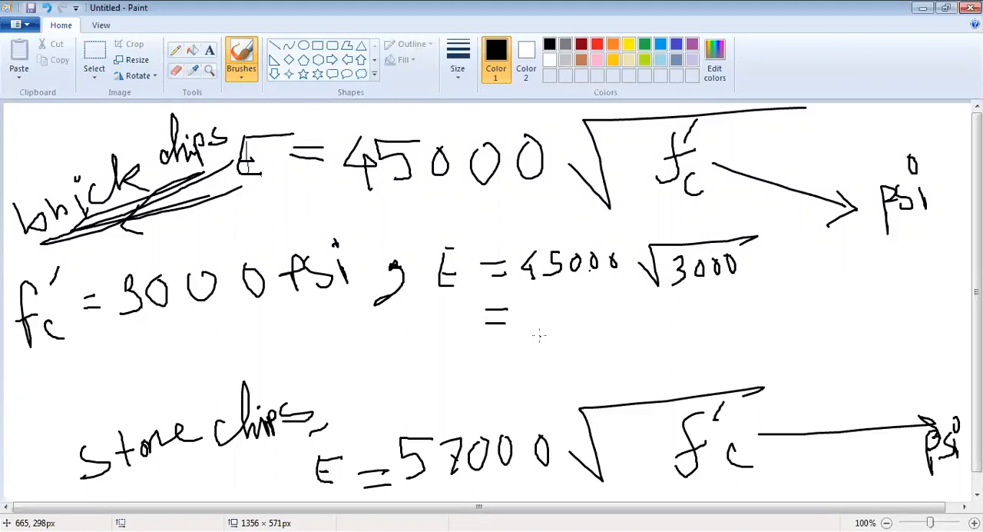
mouse_move(532, 314)
mouse_down()
mouse_move(549, 341)
mouse_move(568, 328)
mouse_move(572, 347)
mouse_up()
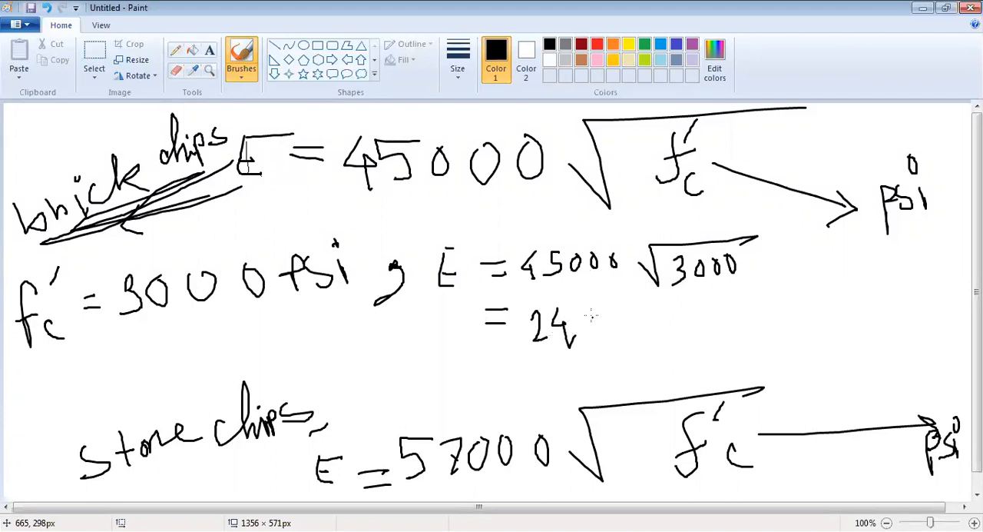
drag(593, 306, 602, 328)
mouse_move(624, 304)
mouse_down()
mouse_move(621, 320)
mouse_move(638, 340)
mouse_up()
mouse_move(655, 307)
mouse_down()
mouse_move(666, 340)
mouse_move(692, 317)
mouse_move(696, 336)
mouse_up()
drag(738, 297, 740, 321)
drag(770, 286, 772, 311)
mouse_move(769, 284)
mouse_down()
mouse_move(771, 302)
mouse_move(799, 300)
mouse_move(798, 289)
mouse_move(744, 294)
mouse_move(766, 318)
mouse_move(758, 317)
mouse_up()
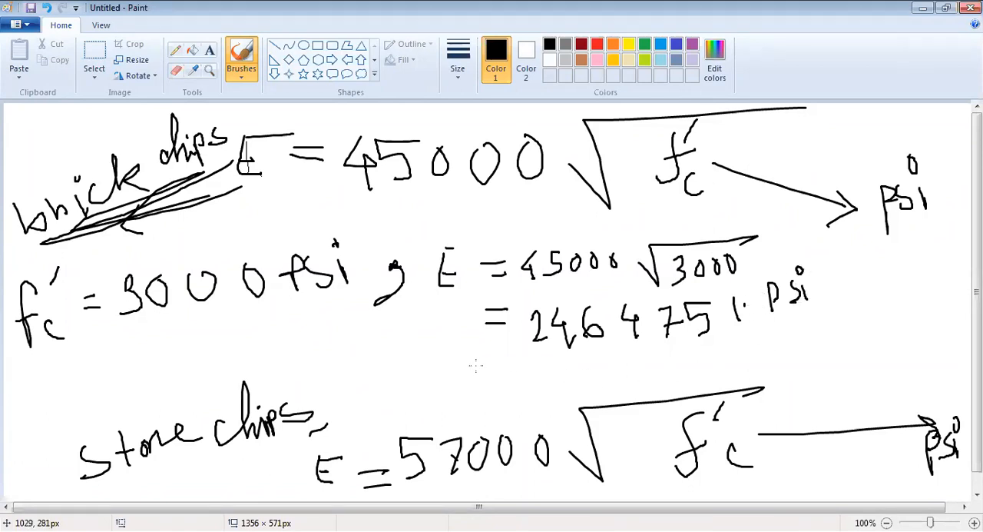
Step: Handwrite the modulus converted to ksi, = 2464.75 ksi, beneath the psi result, completing that result as 2464751.5 psi
mouse_move(497, 373)
mouse_down()
mouse_move(602, 365)
mouse_move(598, 377)
mouse_up()
mouse_move(629, 347)
mouse_down()
mouse_move(630, 365)
mouse_move(673, 360)
mouse_up()
drag(667, 349, 667, 372)
click(693, 362)
drag(704, 347, 727, 370)
mouse_move(734, 333)
mouse_down()
mouse_move(760, 326)
mouse_move(742, 368)
mouse_up()
drag(781, 335, 783, 362)
mouse_move(793, 344)
mouse_down()
mouse_move(785, 354)
mouse_move(816, 353)
mouse_up()
drag(842, 340, 832, 361)
drag(859, 341, 862, 358)
mouse_move(857, 315)
mouse_down()
mouse_move(853, 326)
mouse_move(858, 315)
mouse_up()
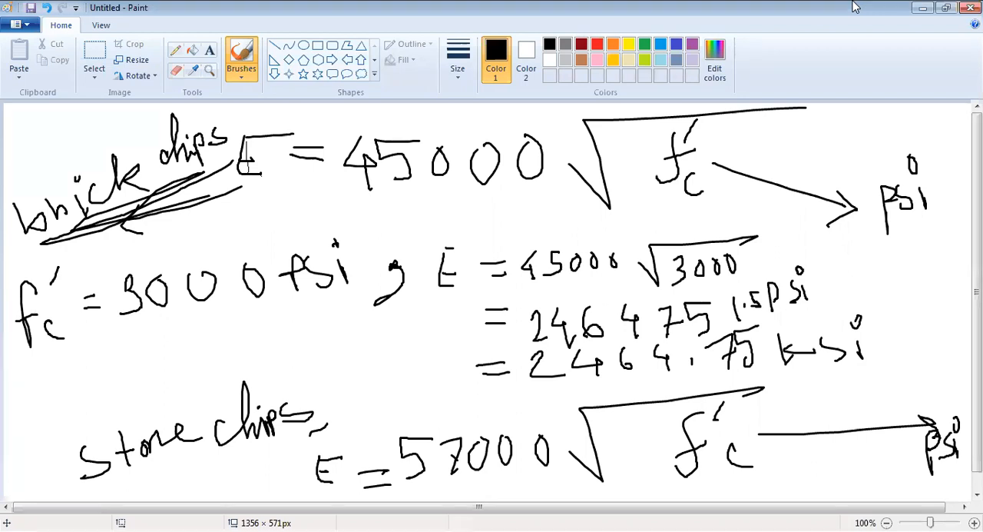
Step: Switch to ETABS and set the CONC material's modulus of elasticity to 2464.751, accepting the material data
key(alt+Tab)
double_click(435, 307)
text(246)
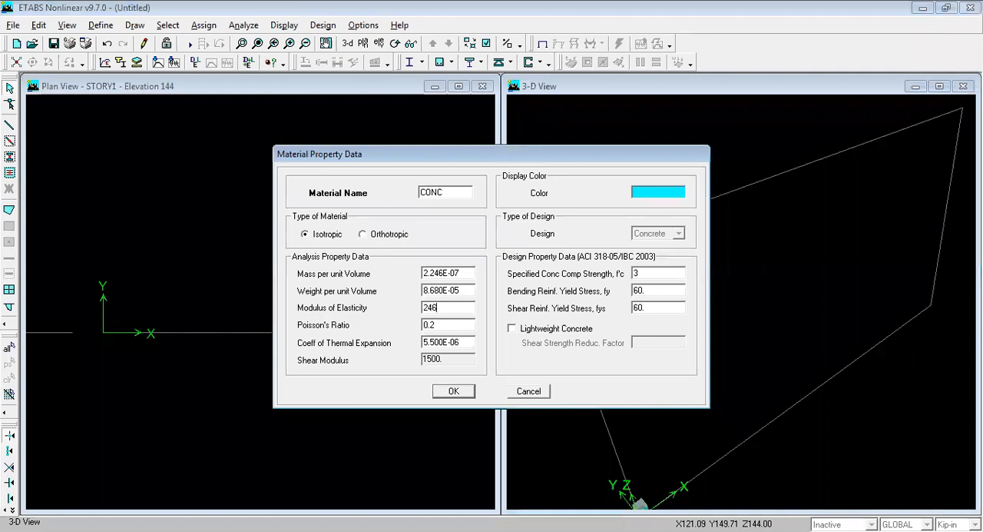
text(4.751)
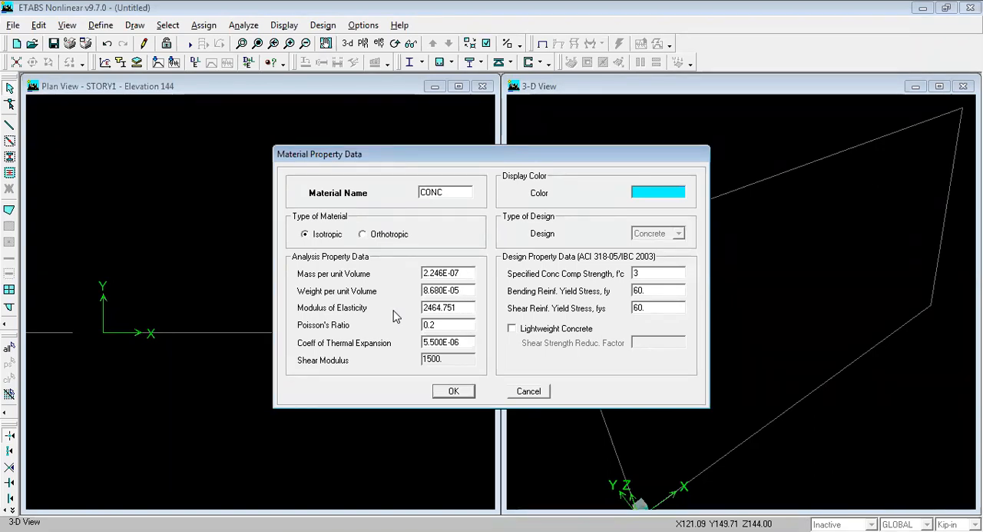
click(454, 393)
click(454, 393)
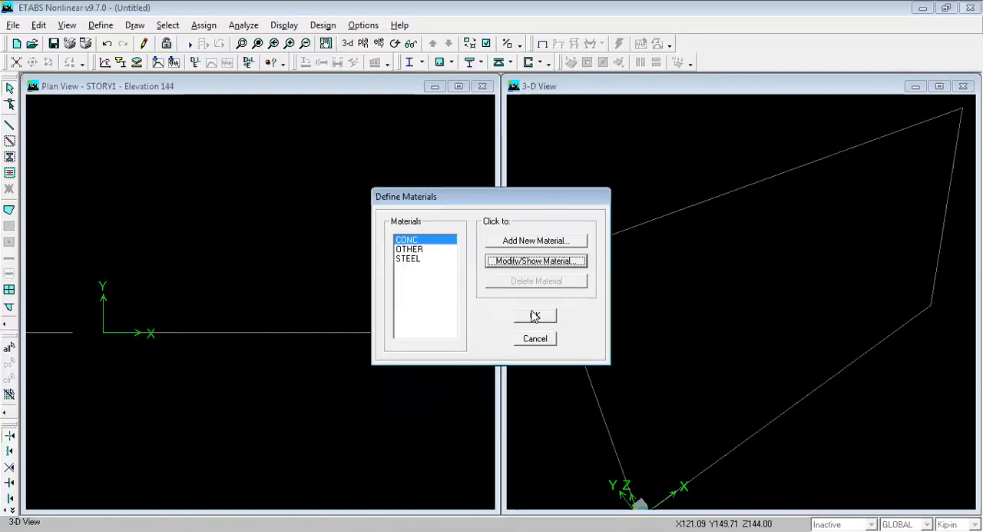
Step: Edit the STEEL material, setting its minimum yield stress Fy to 60 and minimum tensile strength Fu to 72
click(421, 261)
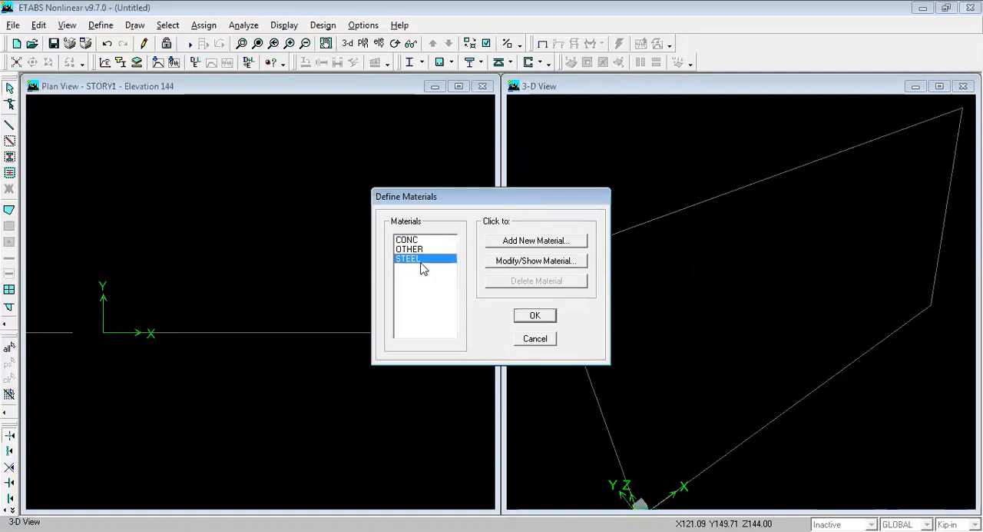
click(521, 261)
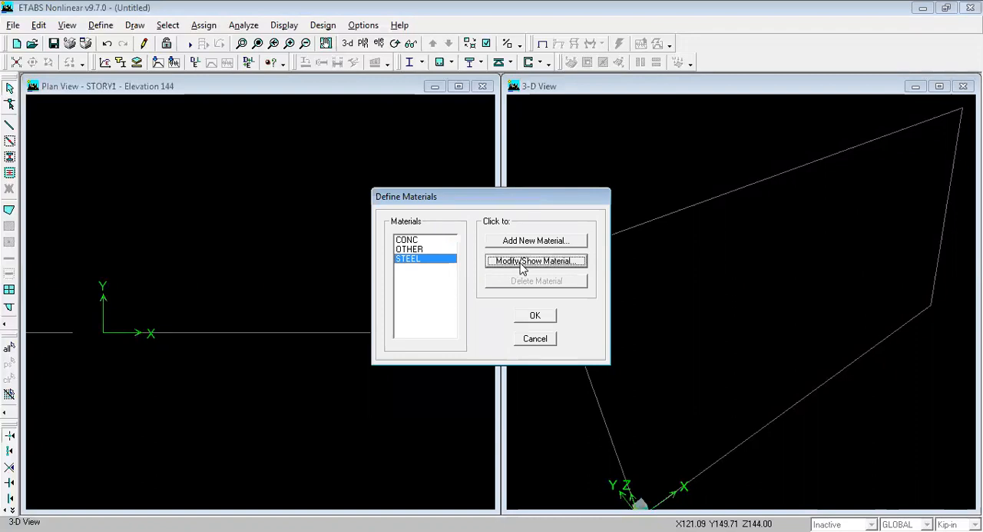
double_click(650, 274)
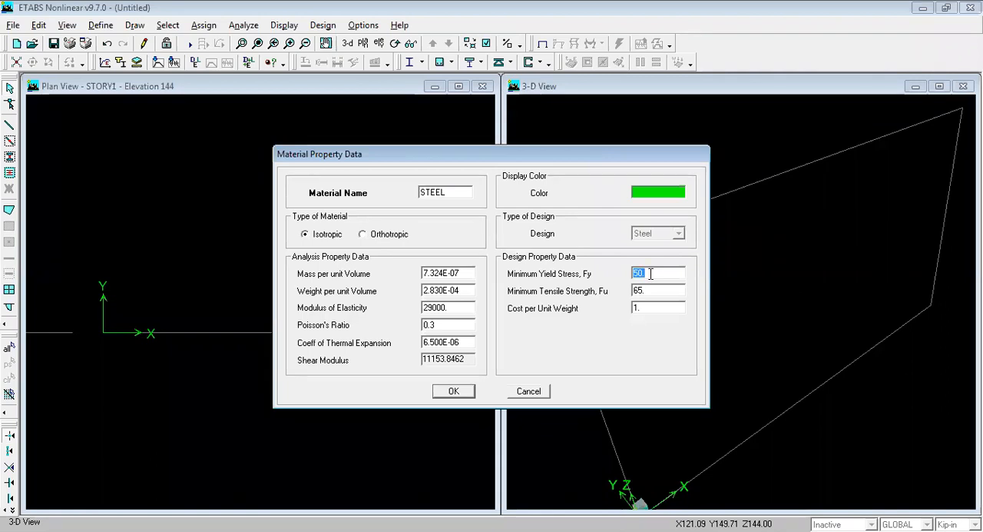
click(647, 290)
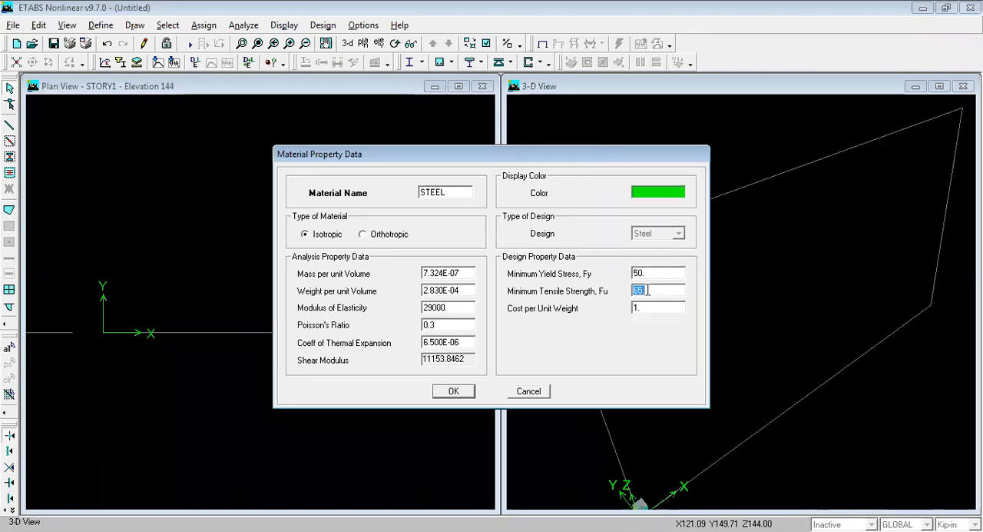
click(650, 274)
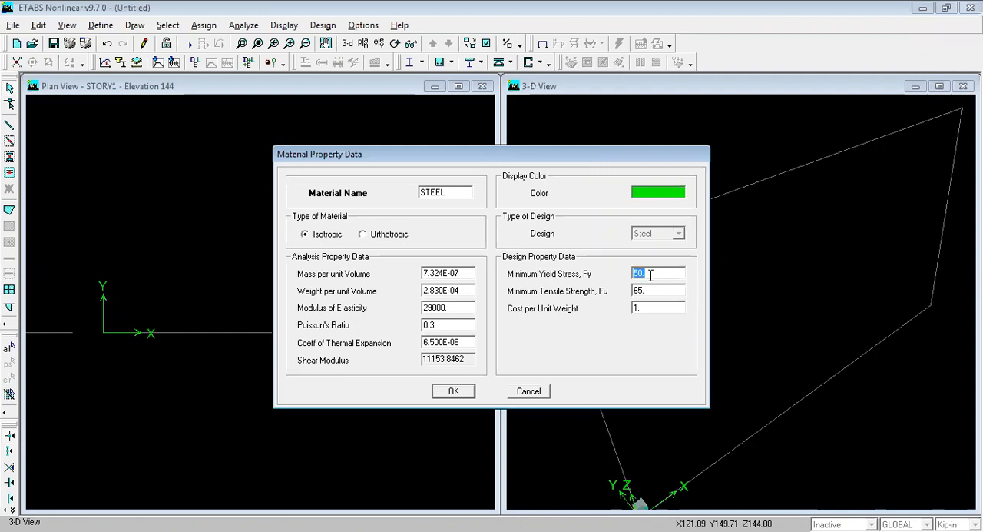
text(60)
text(0.)
key(BackSpace)
key(BackSpace)
double_click(644, 291)
text(72)
Step: Check the steel's modulus of elasticity, Poisson's ratio, yield stress and tensile strength, and accept the material definitions
double_click(461, 306)
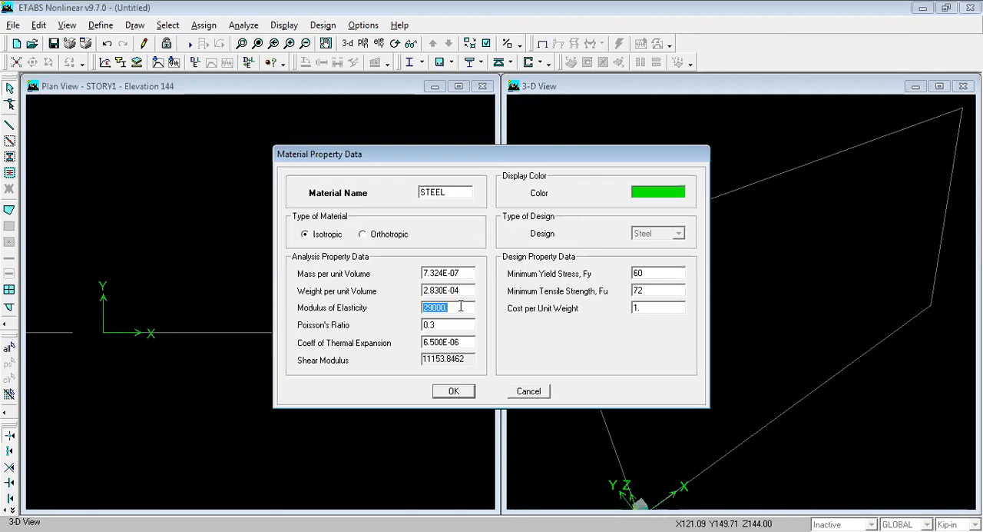
click(461, 307)
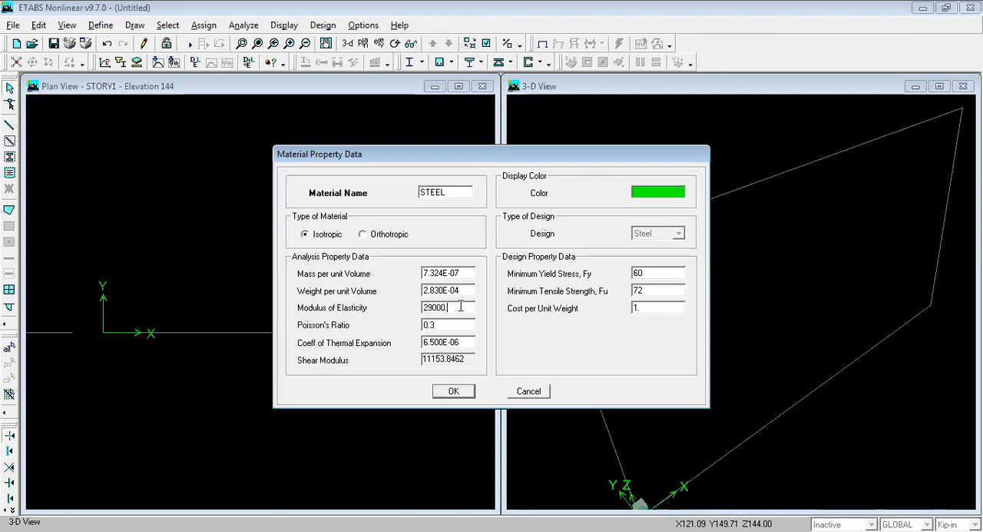
double_click(456, 307)
double_click(437, 325)
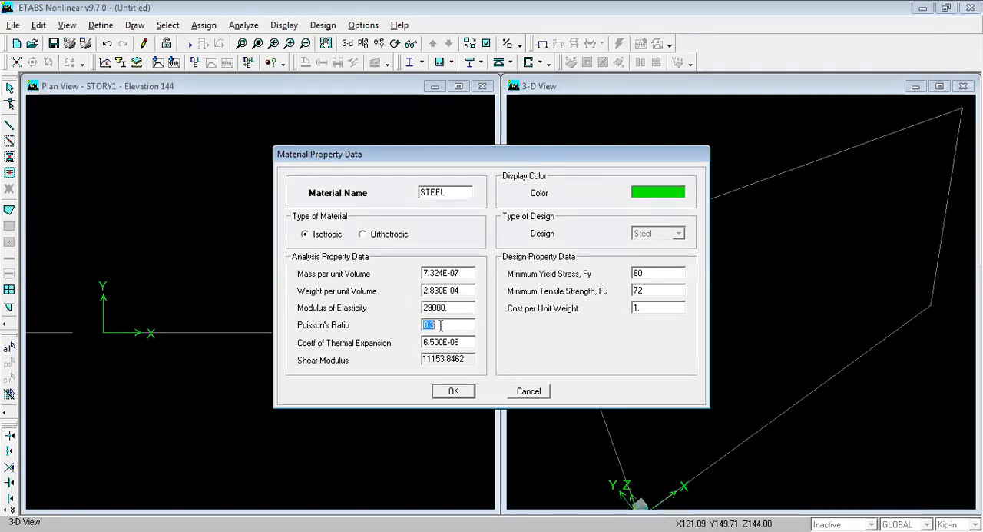
double_click(645, 274)
double_click(679, 295)
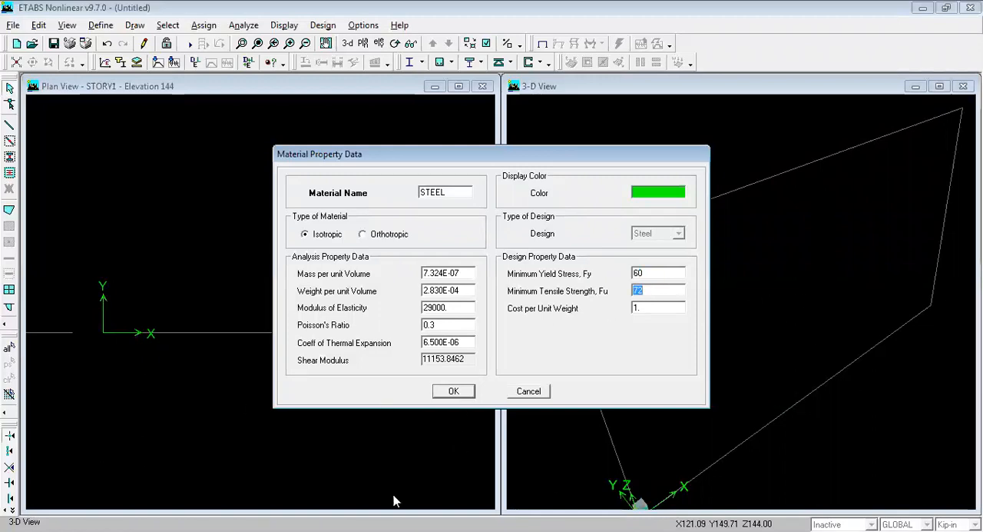
click(451, 392)
click(535, 320)
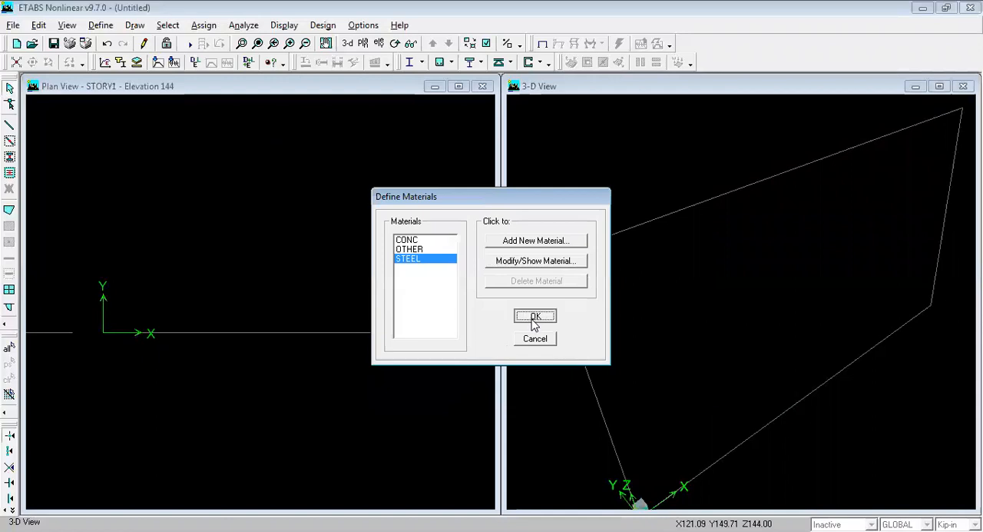
click(106, 26)
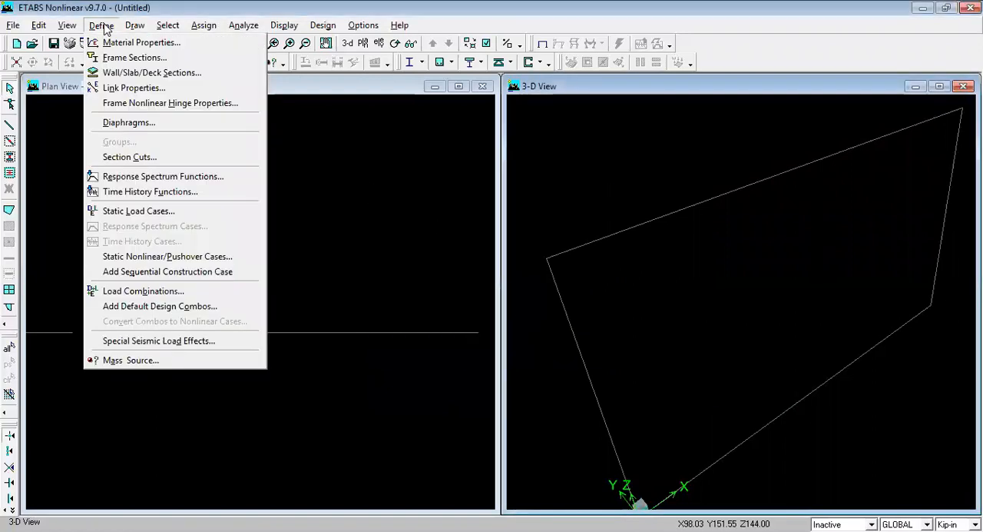
click(123, 59)
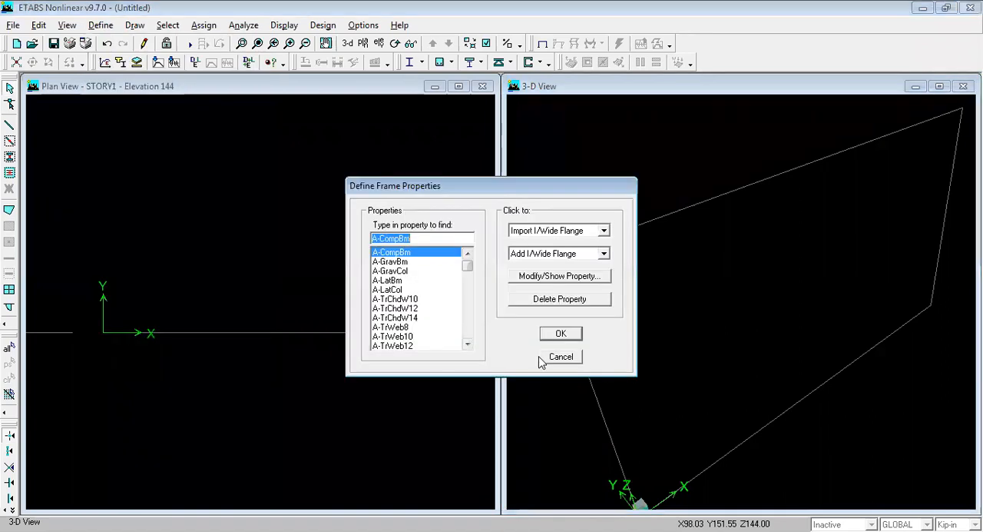
click(576, 358)
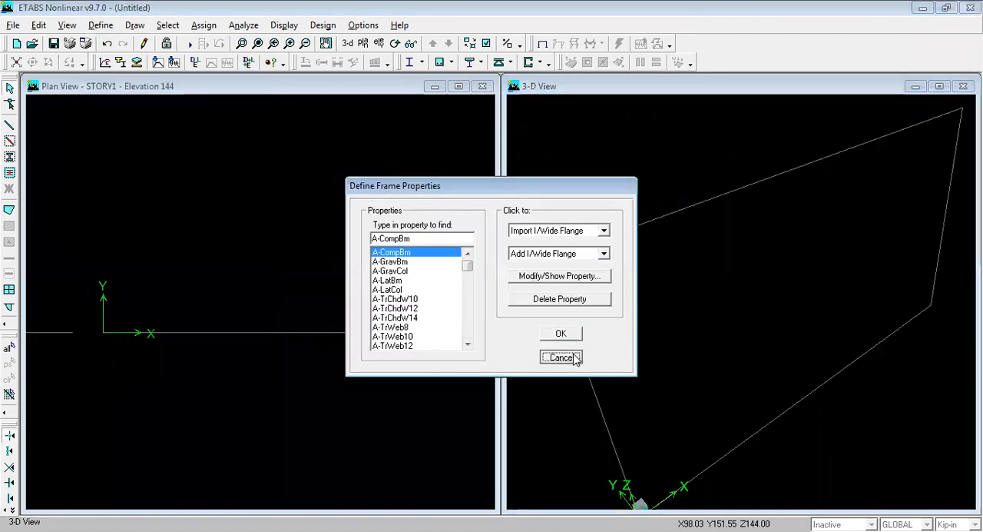
click(100, 26)
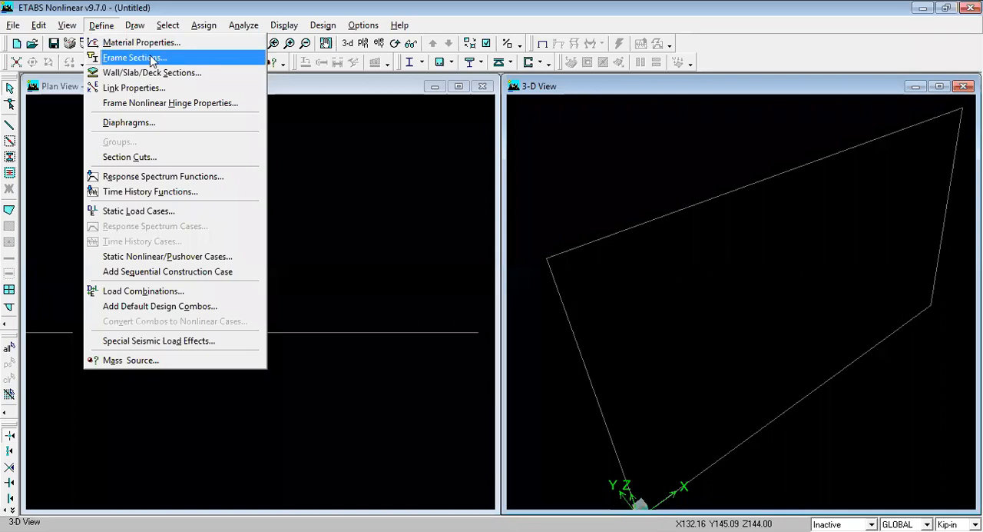
click(137, 60)
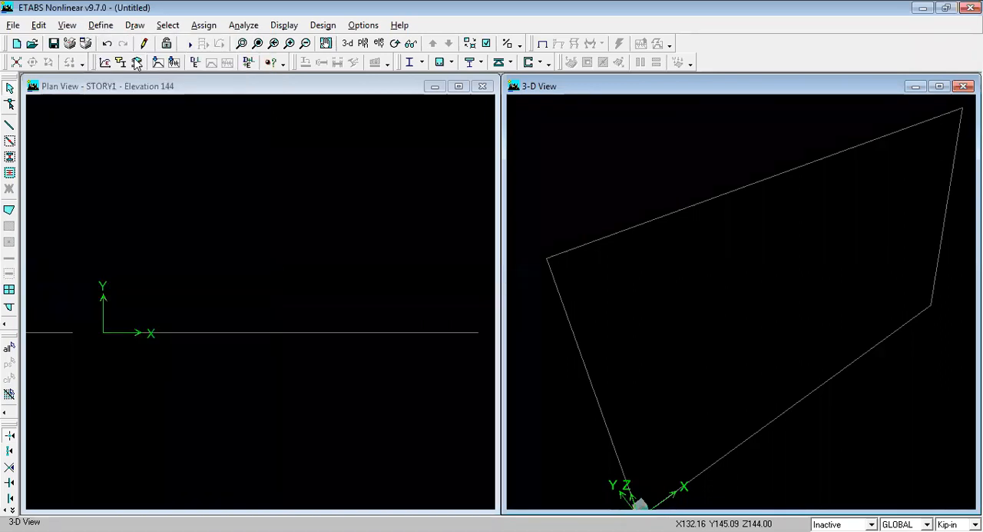
drag(467, 265, 454, 353)
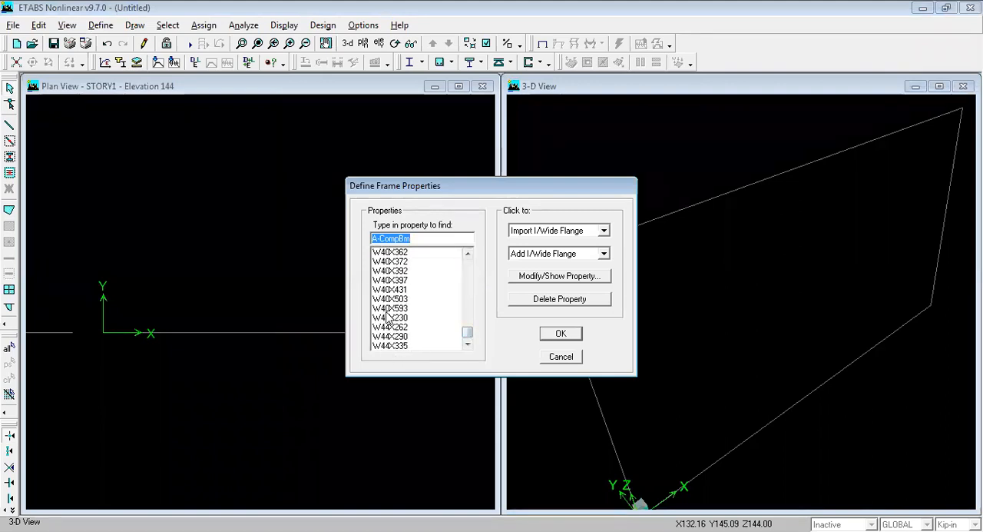
drag(464, 333, 468, 260)
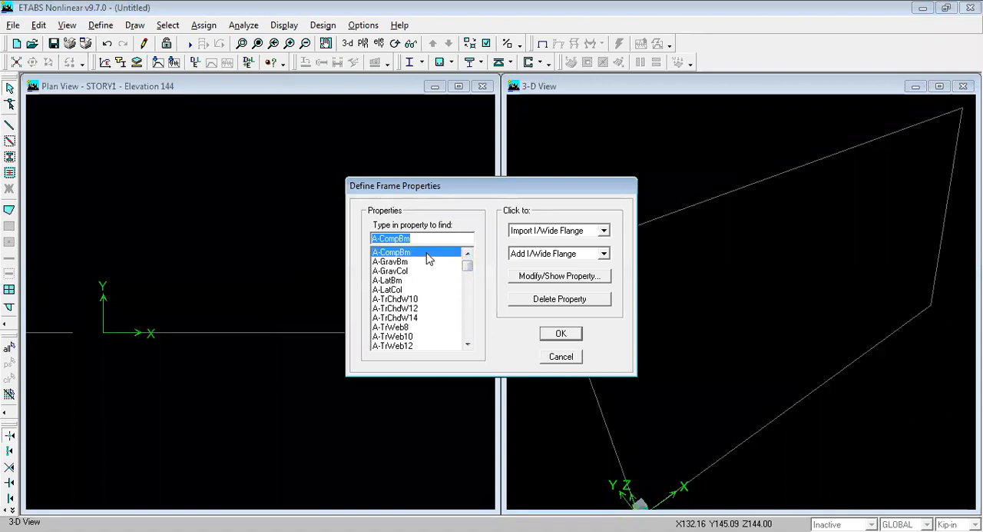
drag(428, 259, 442, 509)
click(551, 299)
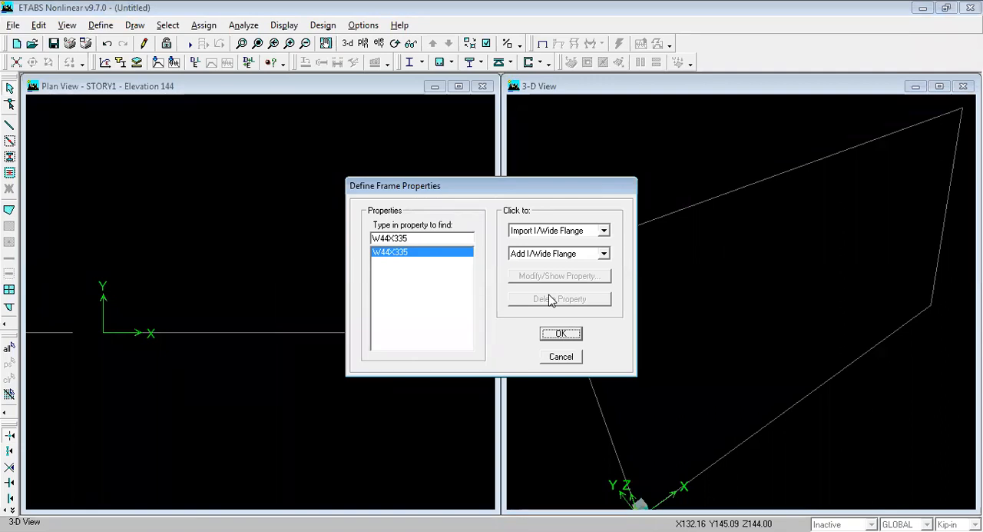
click(555, 254)
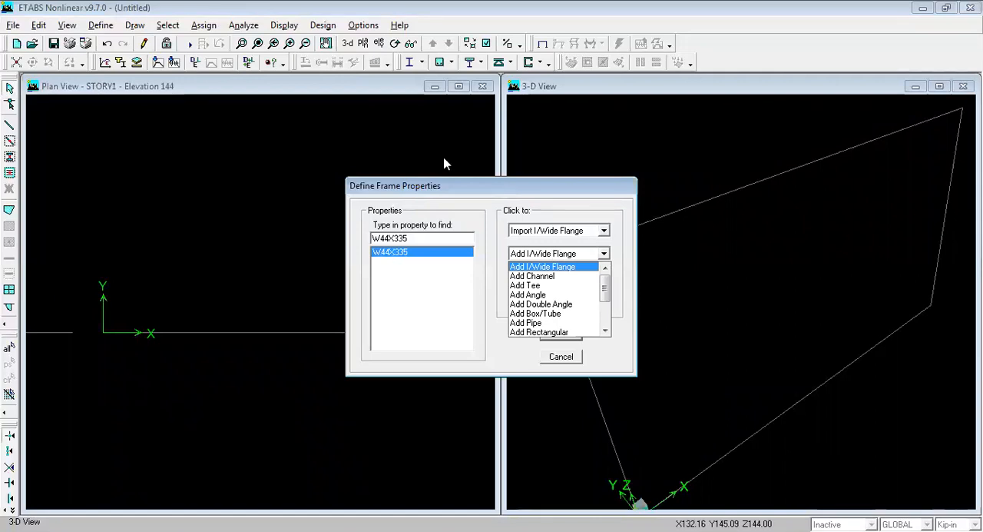
click(540, 257)
click(541, 257)
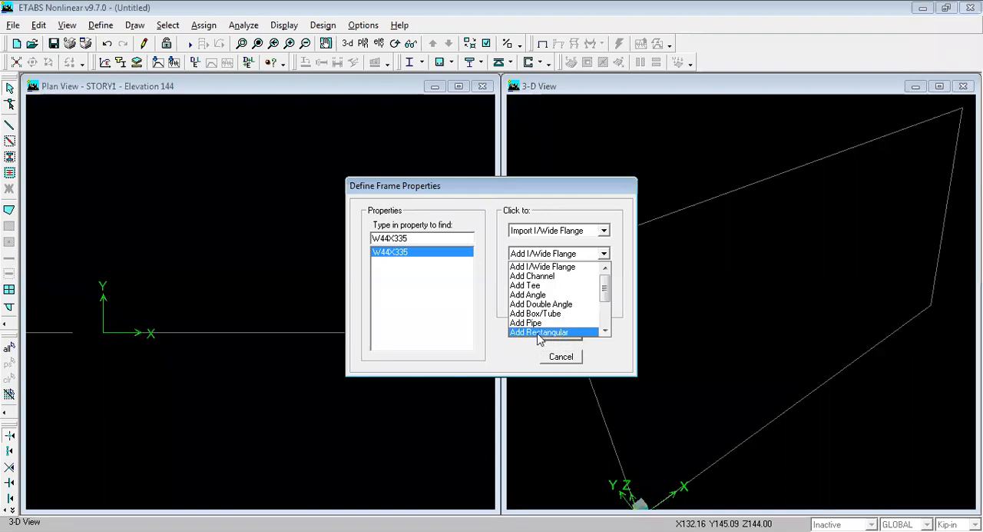
click(562, 333)
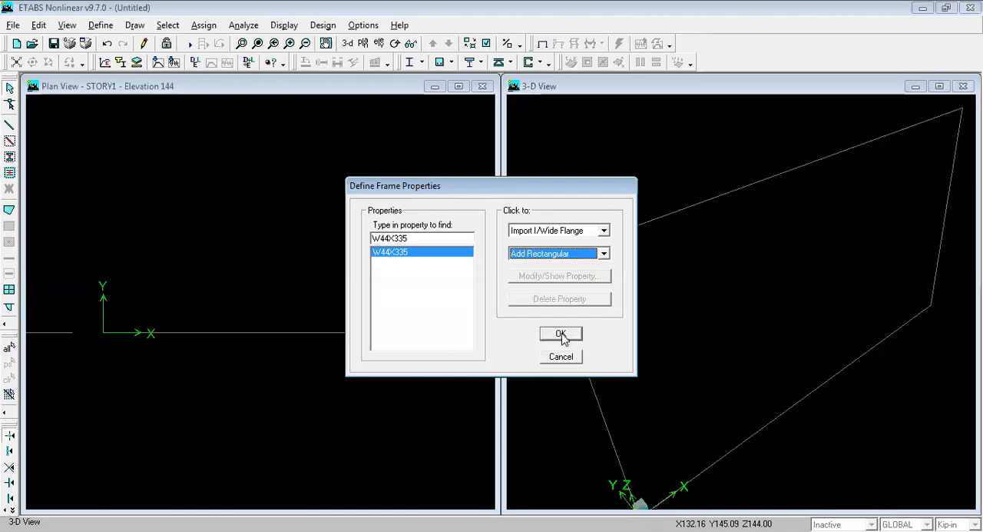
text(B)
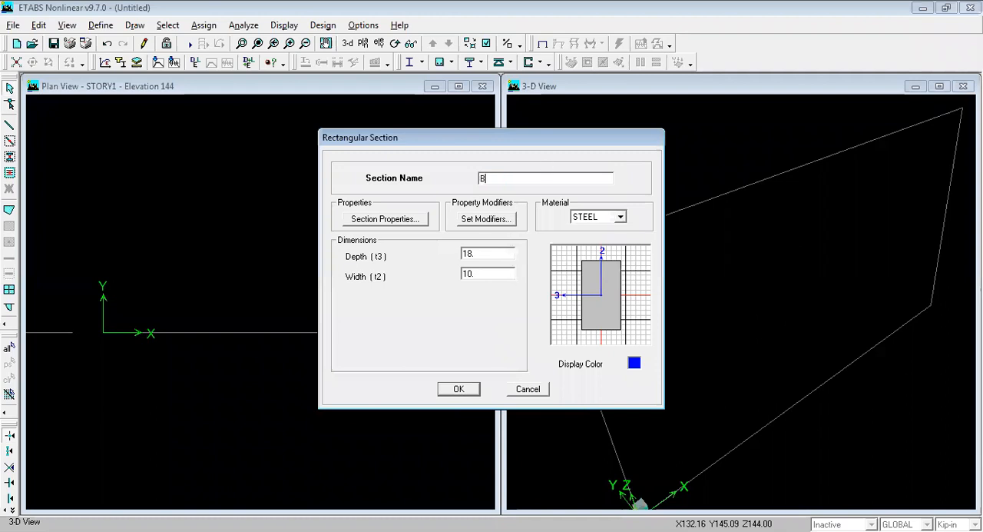
text(EAM10)
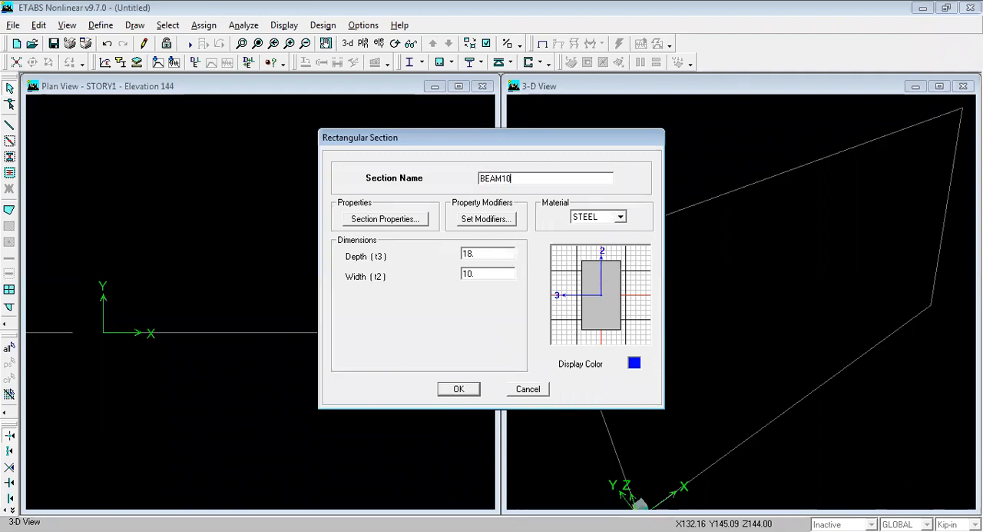
text(X12)
click(528, 389)
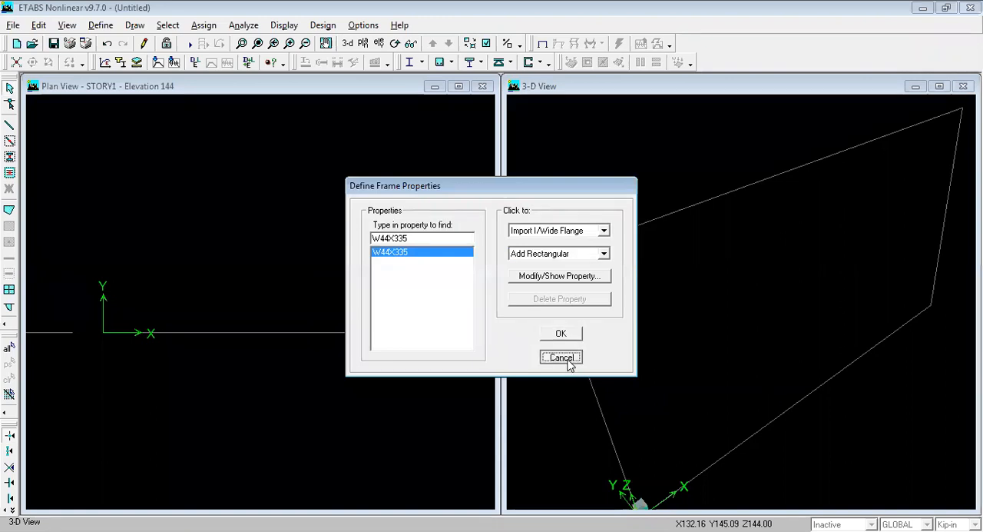
click(562, 357)
Step: Delete the predefined frame sections from the frame properties list, leaving only W44X335
click(101, 25)
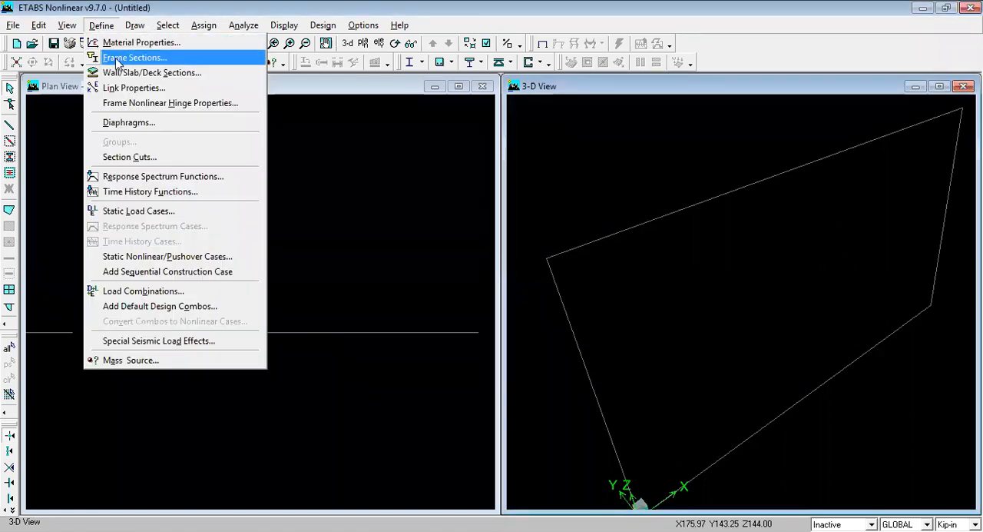
click(151, 61)
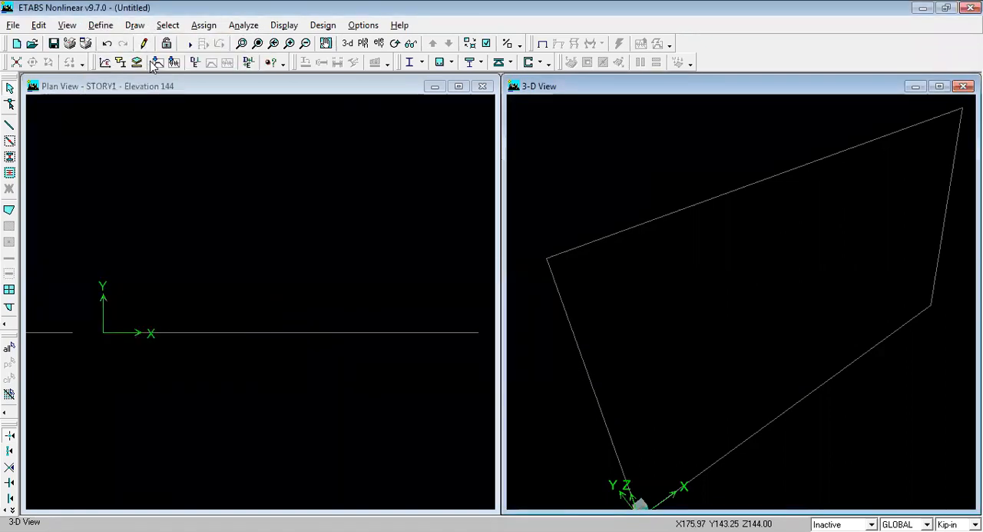
drag(438, 258, 431, 338)
click(522, 300)
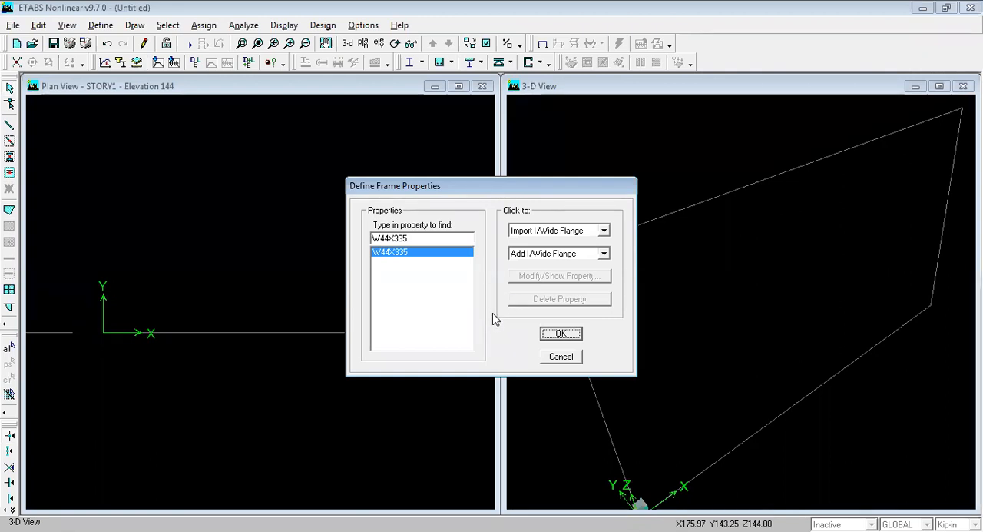
Step: Add a new rectangular frame section and name it BEAM10X12
click(567, 255)
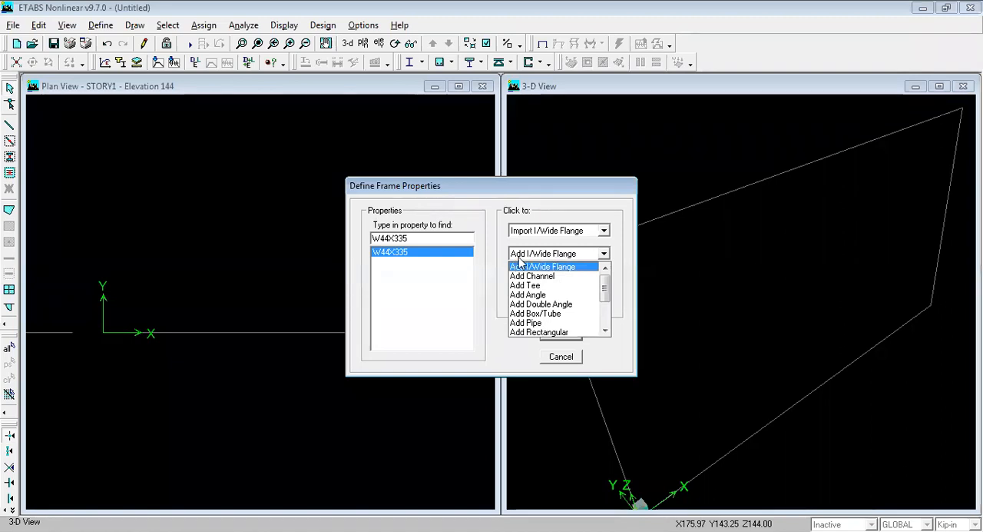
click(562, 331)
click(560, 335)
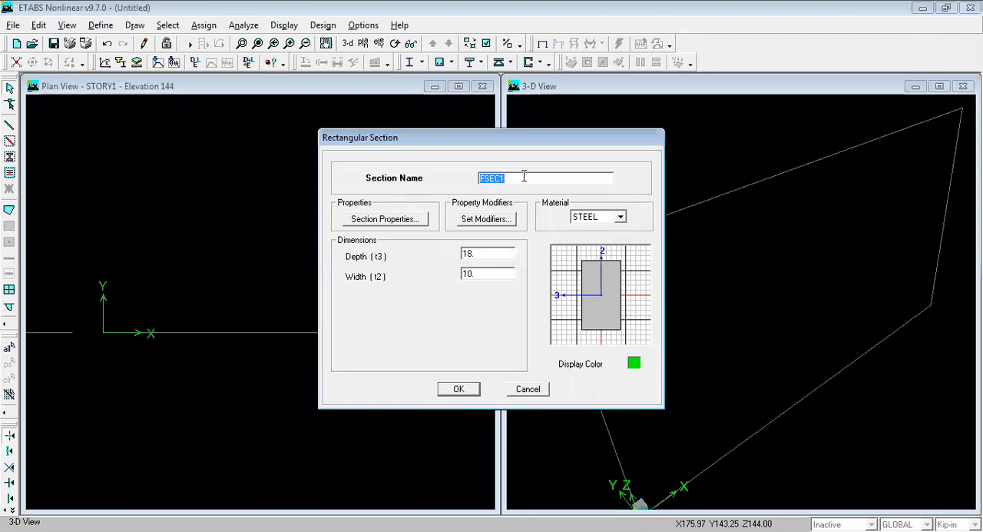
text(M)
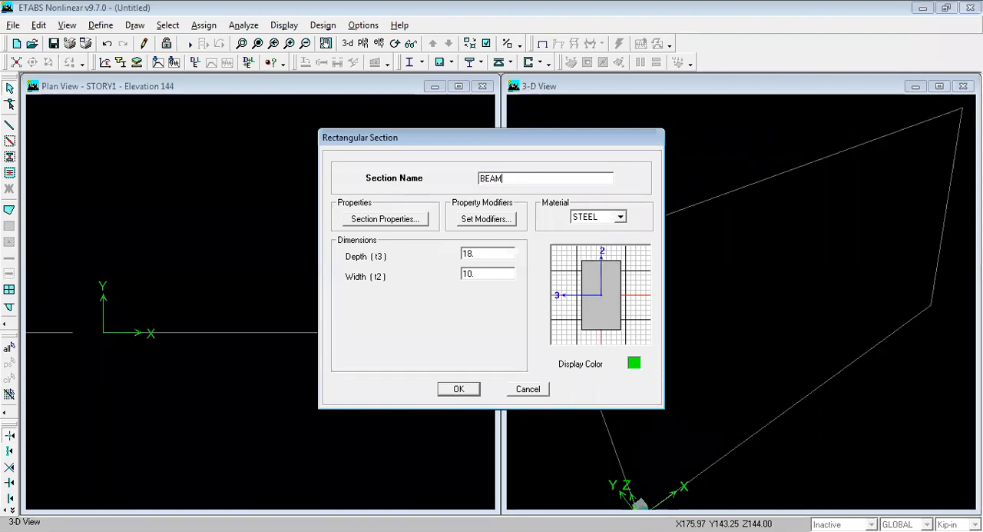
text(10X12)
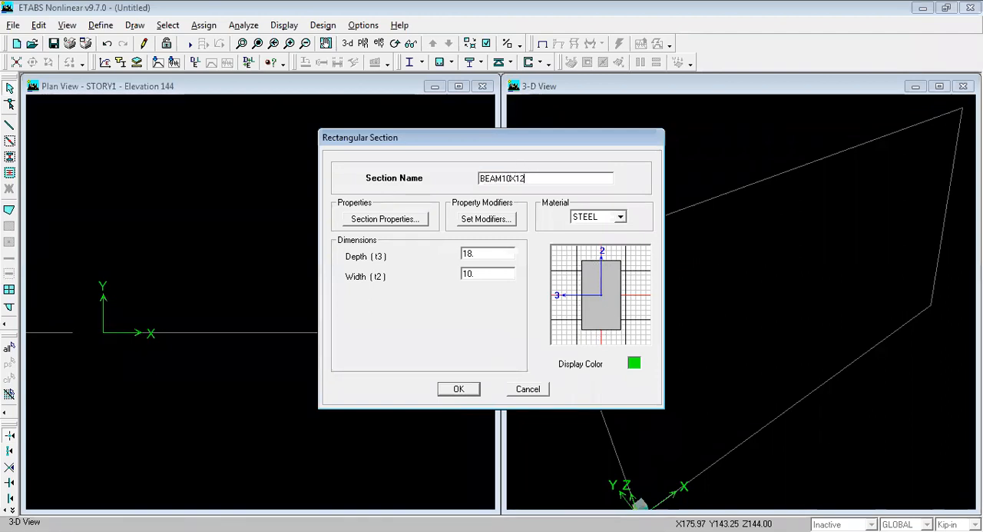
drag(502, 180, 511, 179)
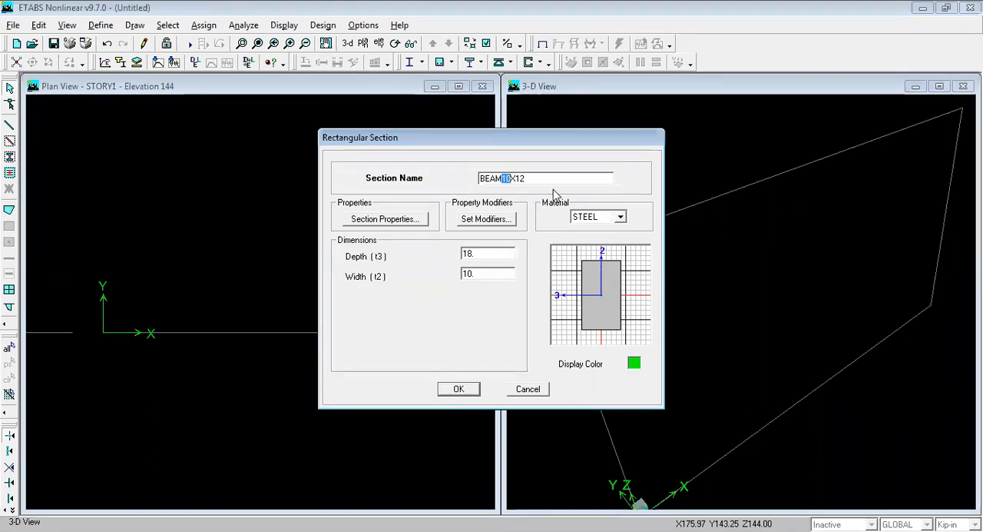
click(503, 179)
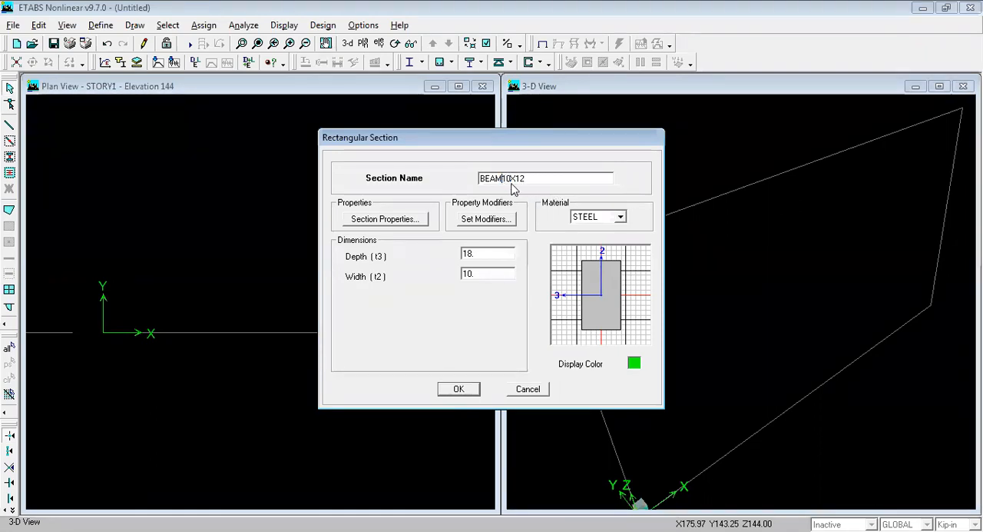
Step: Set the rectangular section's material to CONC and its depth (t3) to 12, and check both dimensions
click(607, 219)
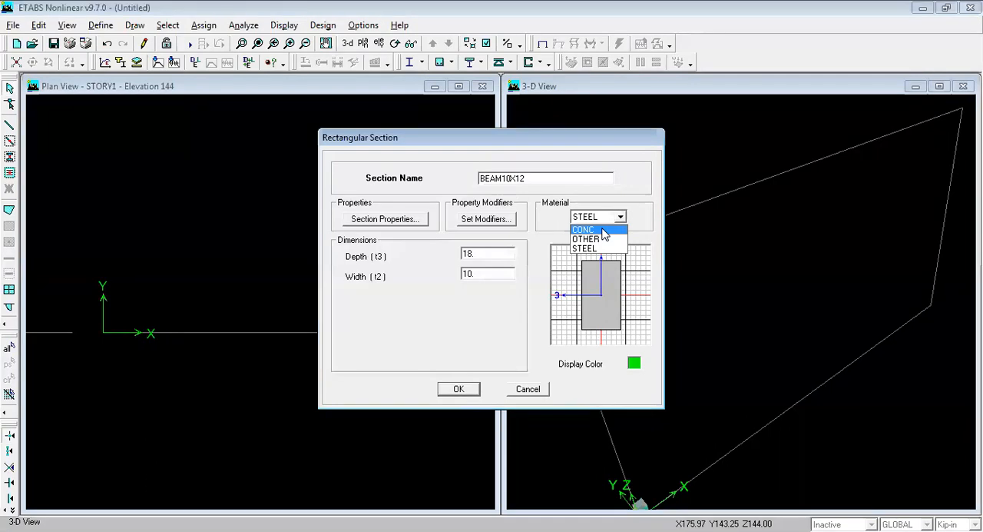
click(603, 230)
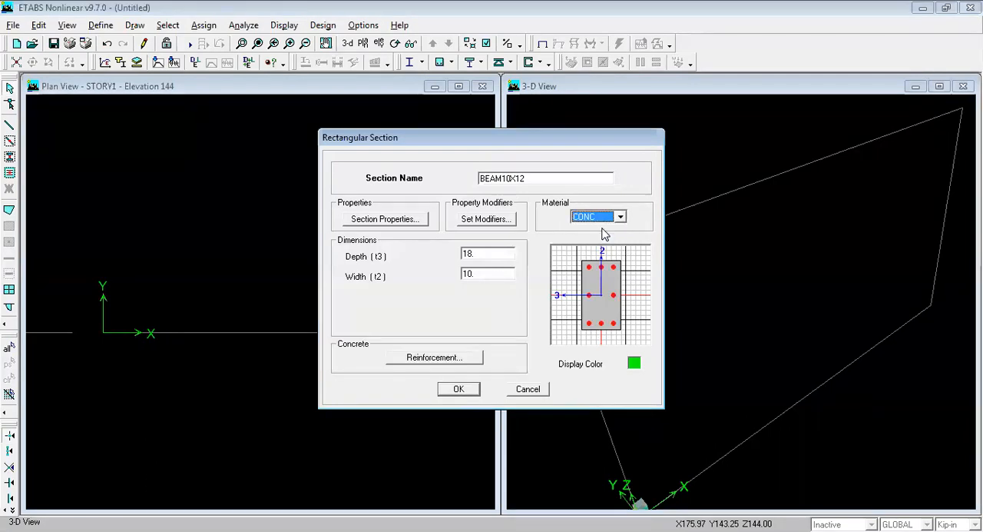
double_click(475, 254)
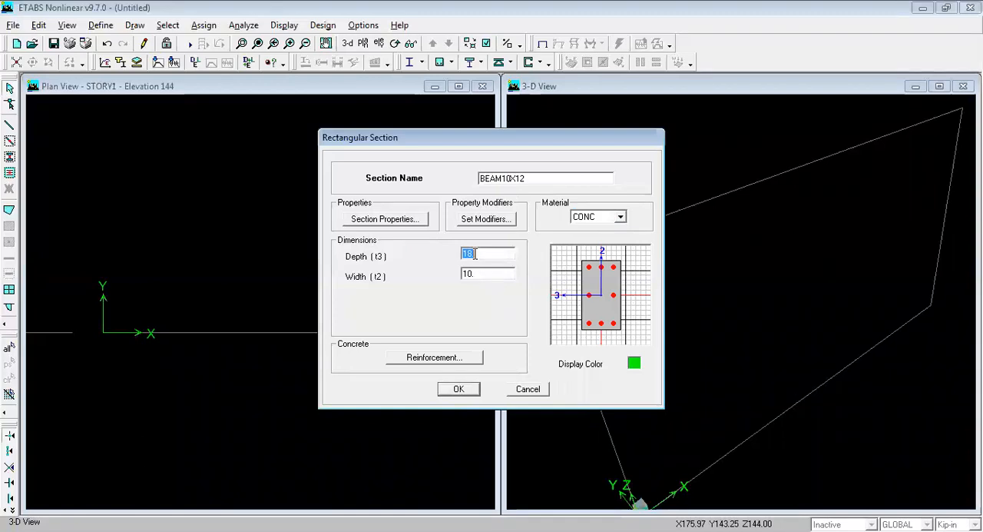
text(12)
double_click(487, 278)
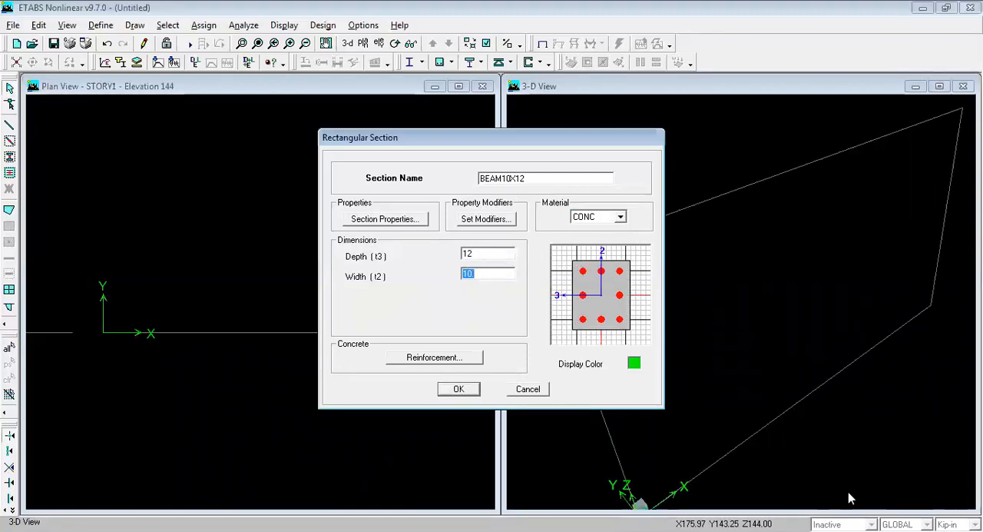
double_click(489, 253)
double_click(484, 276)
double_click(502, 254)
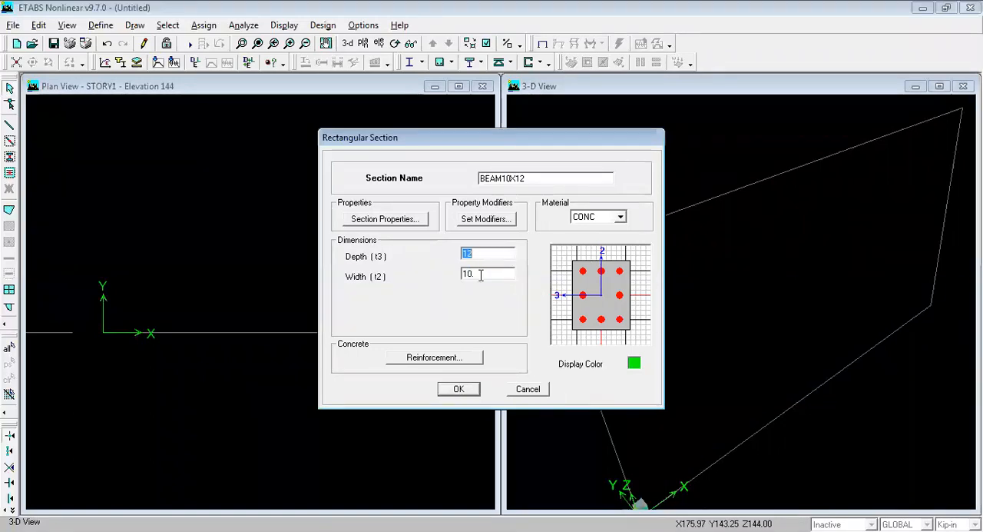
double_click(484, 274)
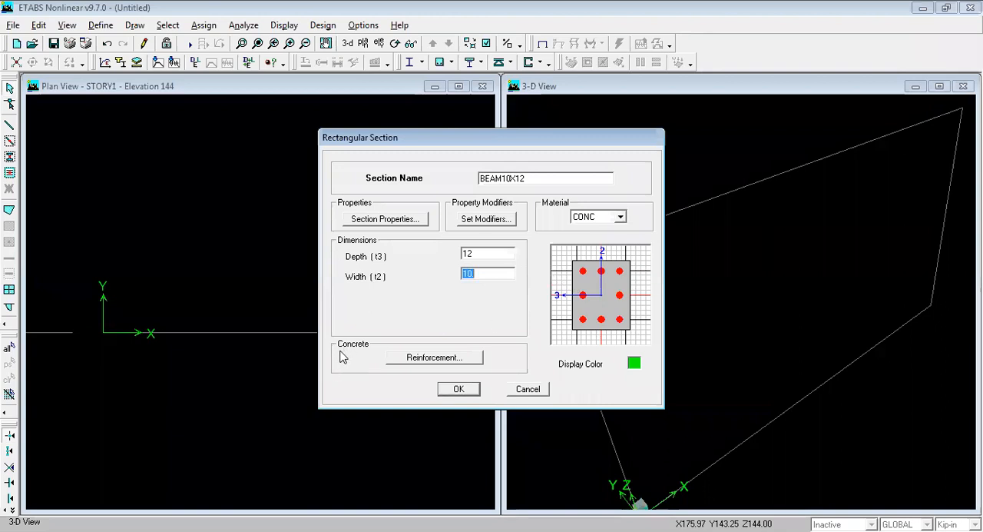
Step: Set the section's reinforcement design type to Beam, with 1.5 top and bottom concrete cover to rebar center
click(441, 359)
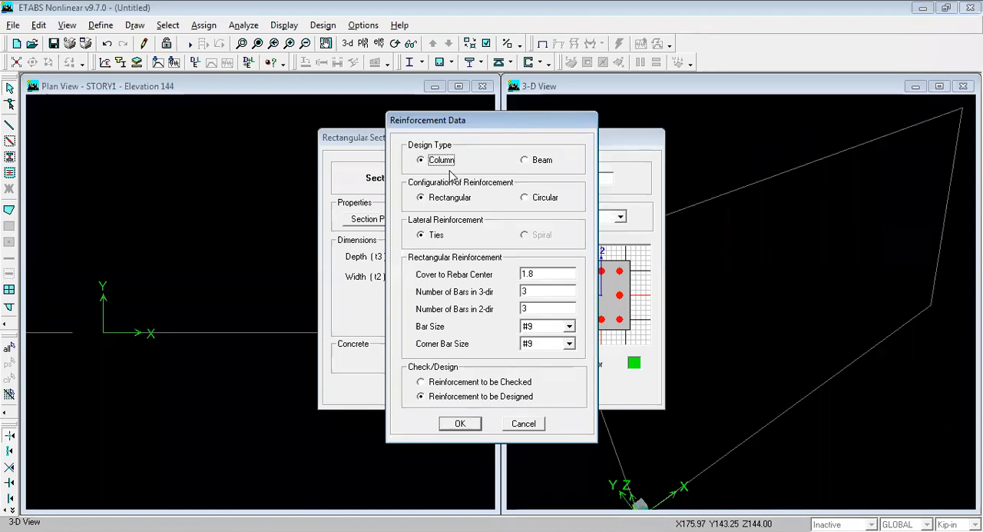
click(525, 161)
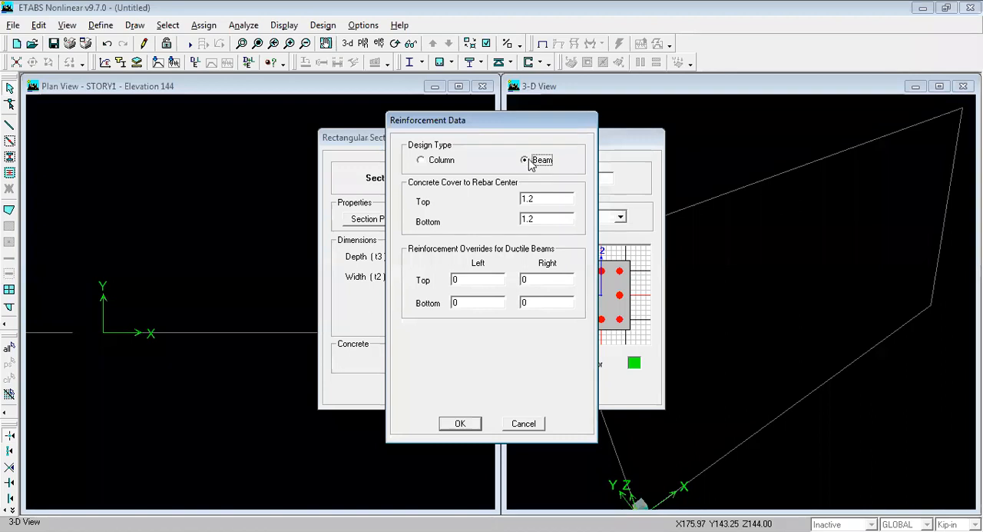
double_click(547, 199)
text(1.5)
double_click(548, 218)
text(1.5)
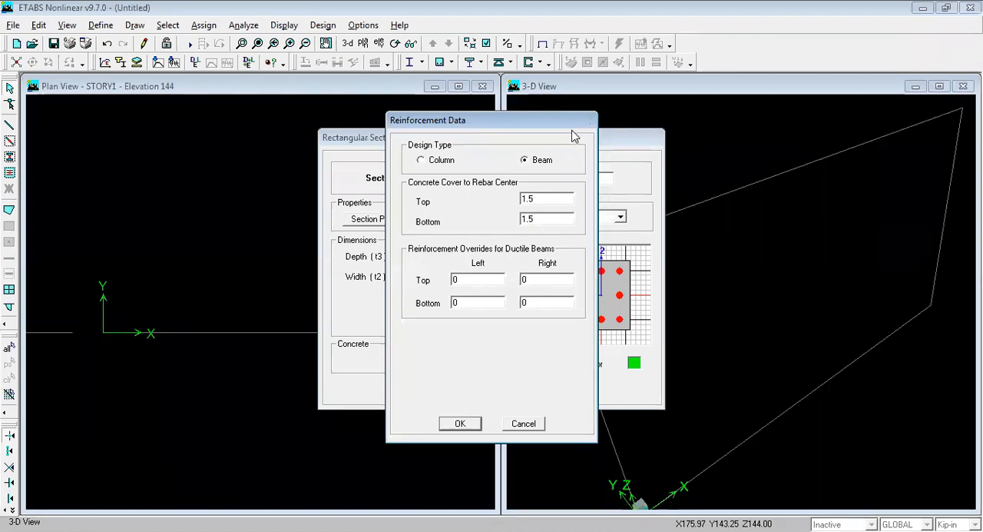
Step: Check the Beam design type and the top and bottom cover values, and accept the reinforcement data
click(543, 161)
double_click(545, 197)
double_click(548, 217)
double_click(540, 198)
click(540, 222)
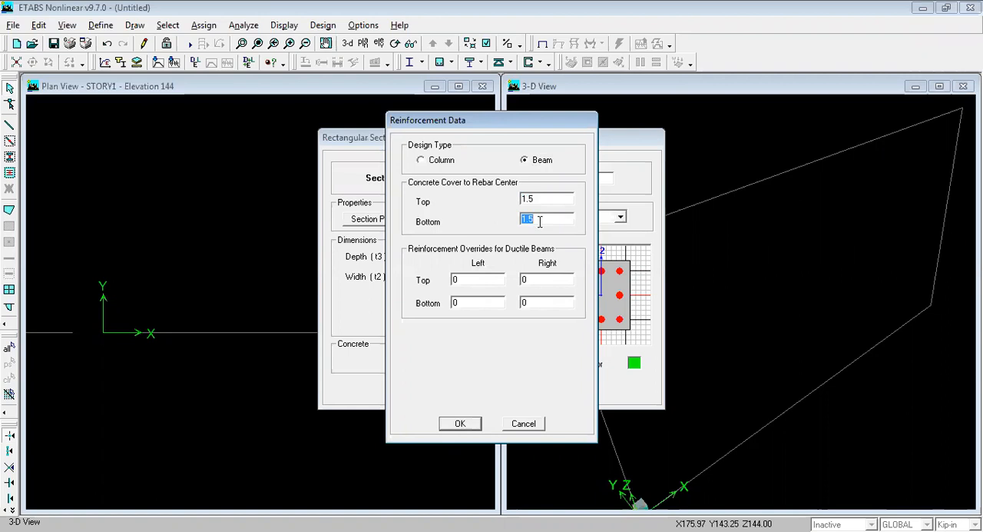
click(540, 222)
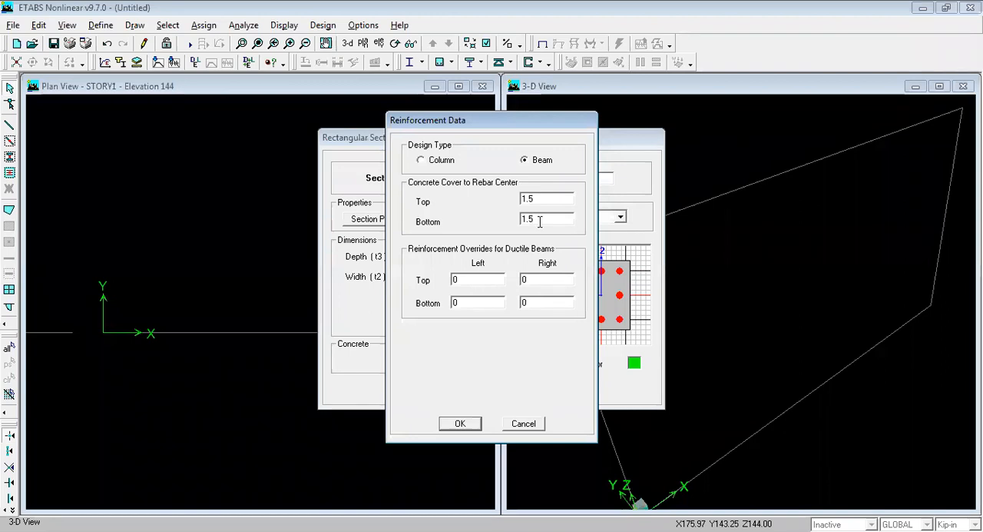
click(458, 424)
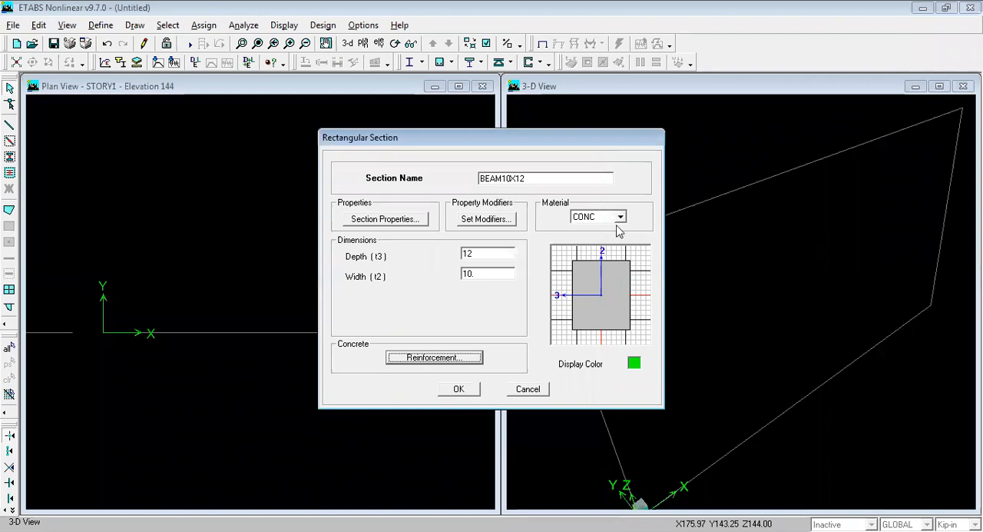
Step: Recheck the section's dimensions and reinforcement cover, and accept the rectangular section and the frame properties
double_click(481, 254)
double_click(496, 273)
click(454, 359)
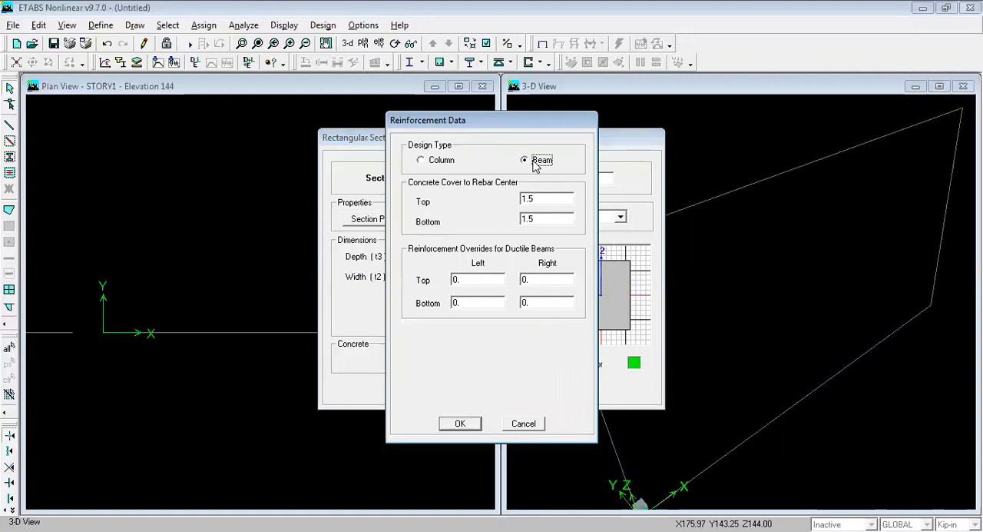
double_click(548, 198)
double_click(549, 220)
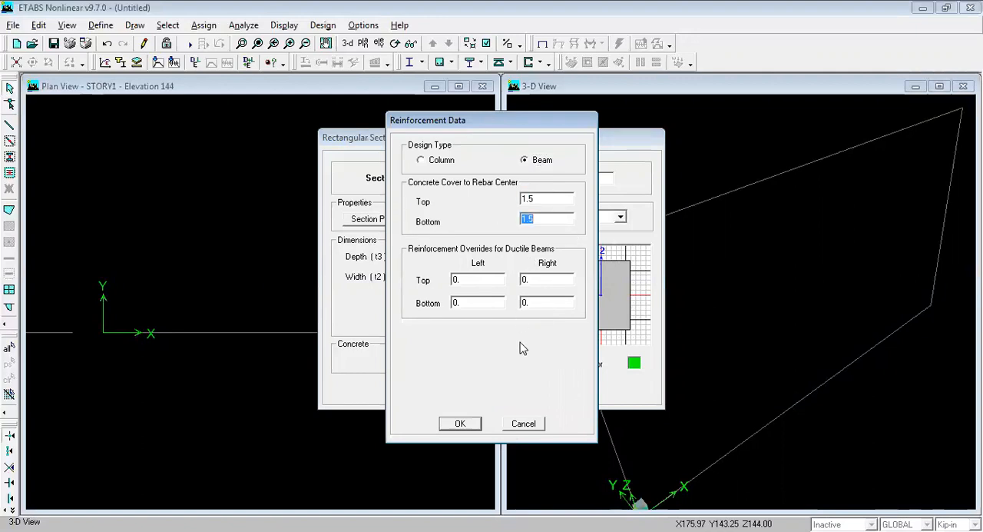
double_click(557, 199)
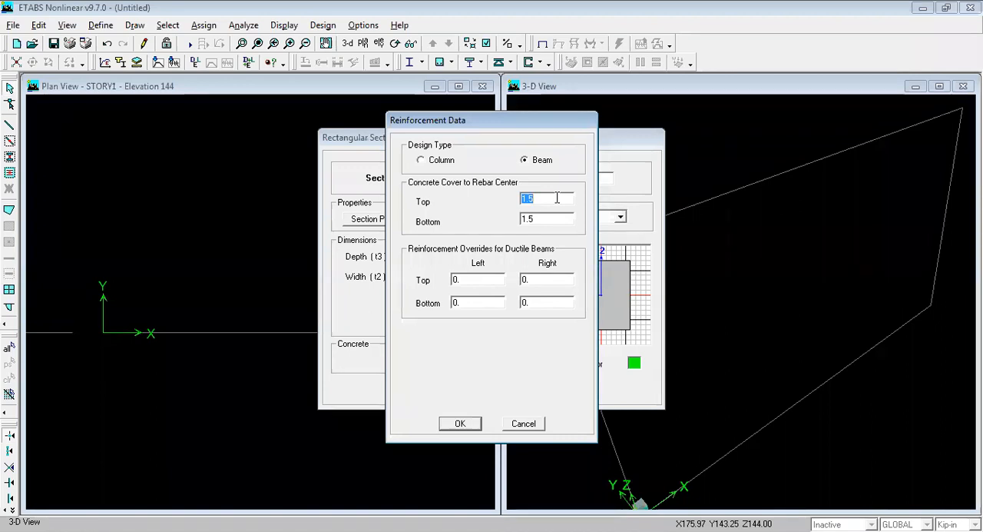
click(467, 425)
click(456, 392)
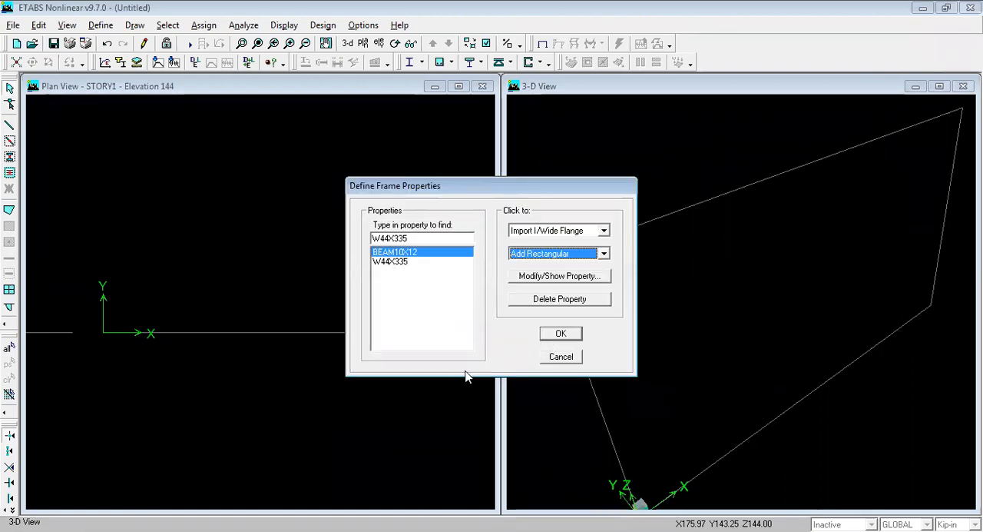
click(562, 332)
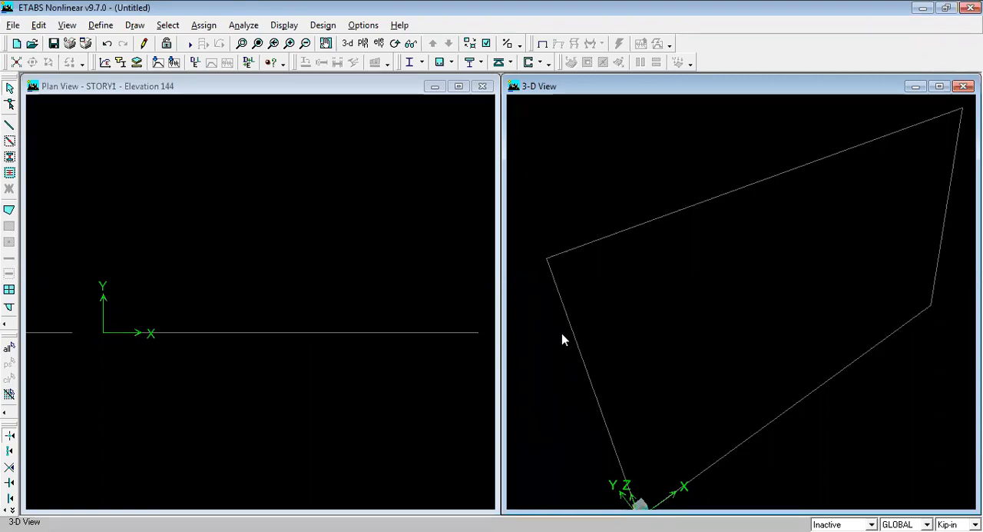
click(100, 25)
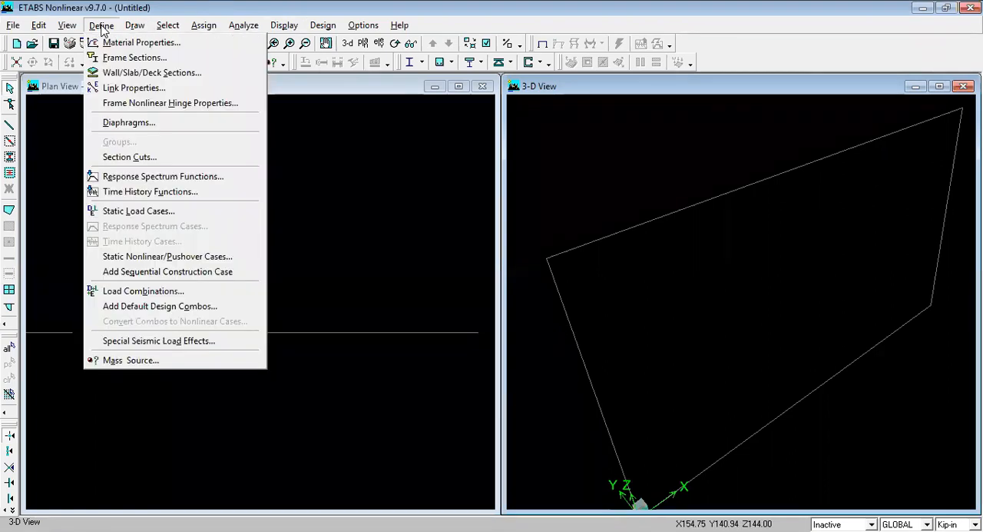
click(385, 262)
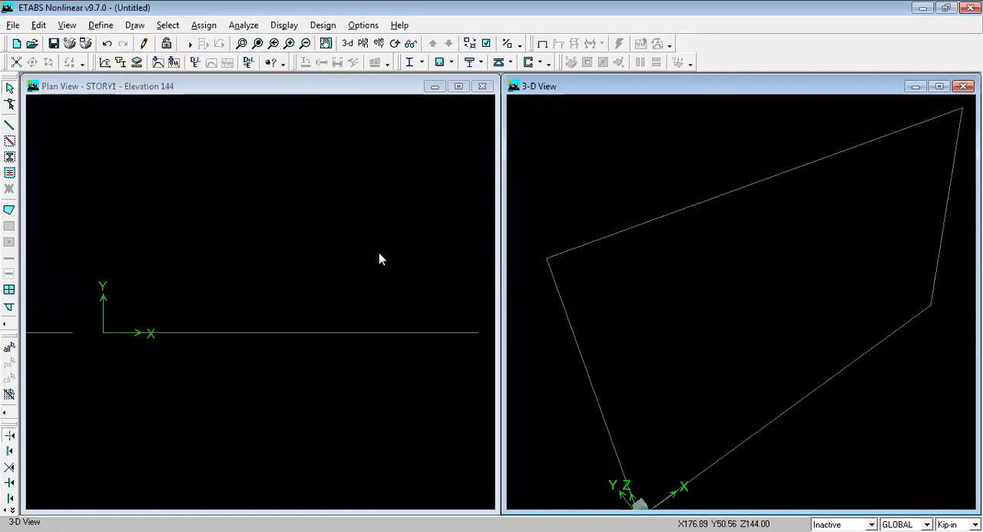
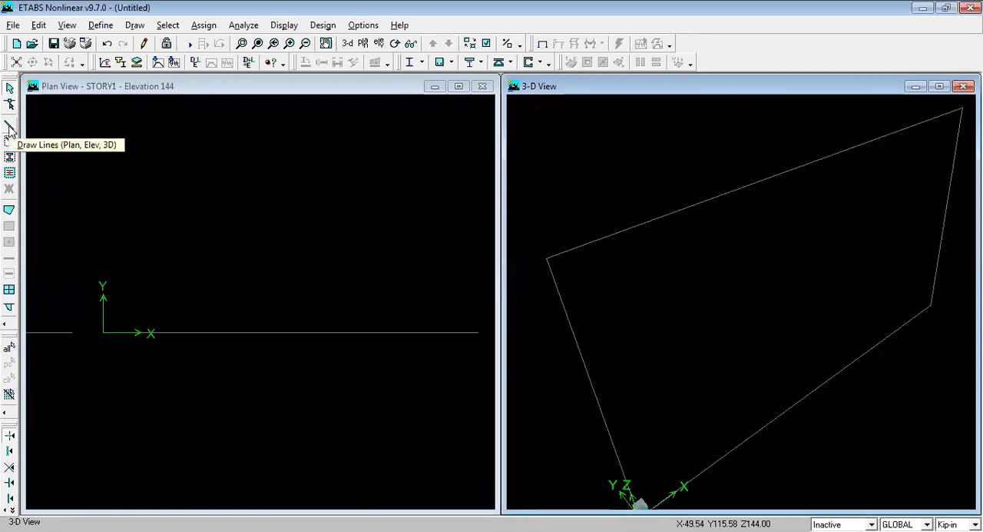
Step: Try to draw a frame line with the BEAM10X12 property from grid point A-1 to B-1 on STORY1
click(10, 129)
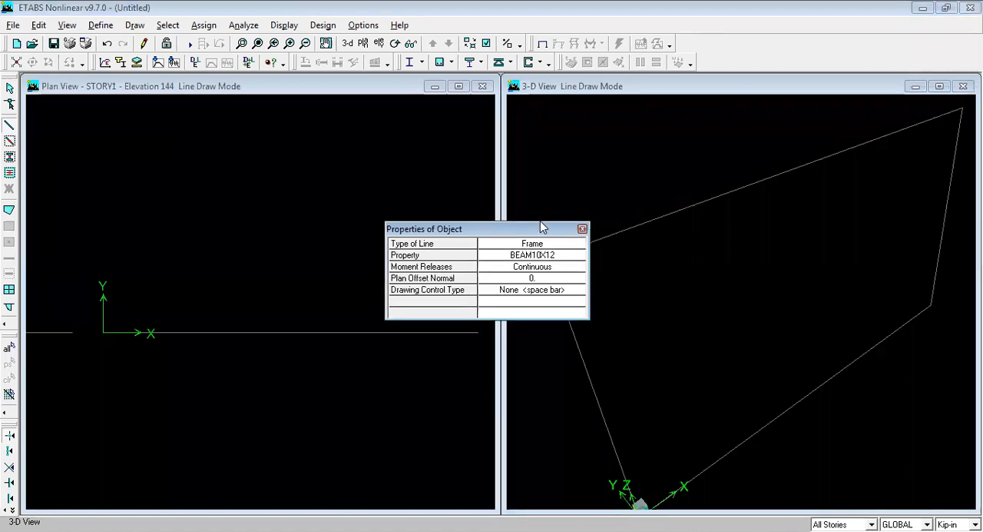
drag(541, 227, 357, 136)
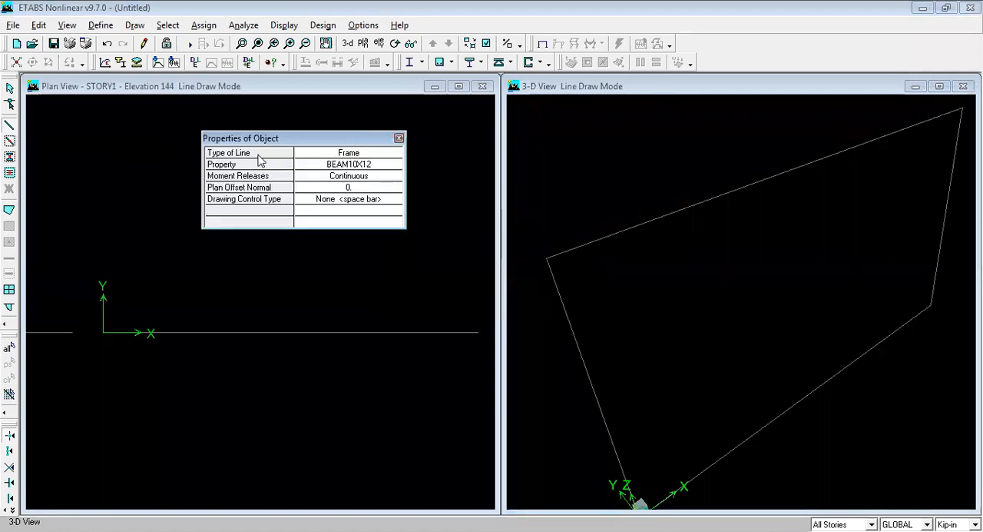
click(362, 167)
click(363, 168)
click(363, 168)
click(361, 168)
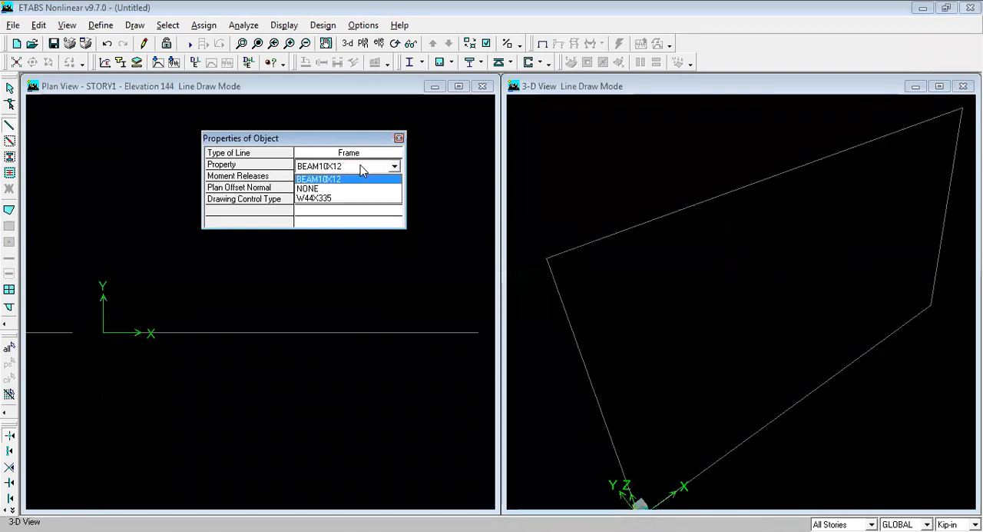
click(322, 180)
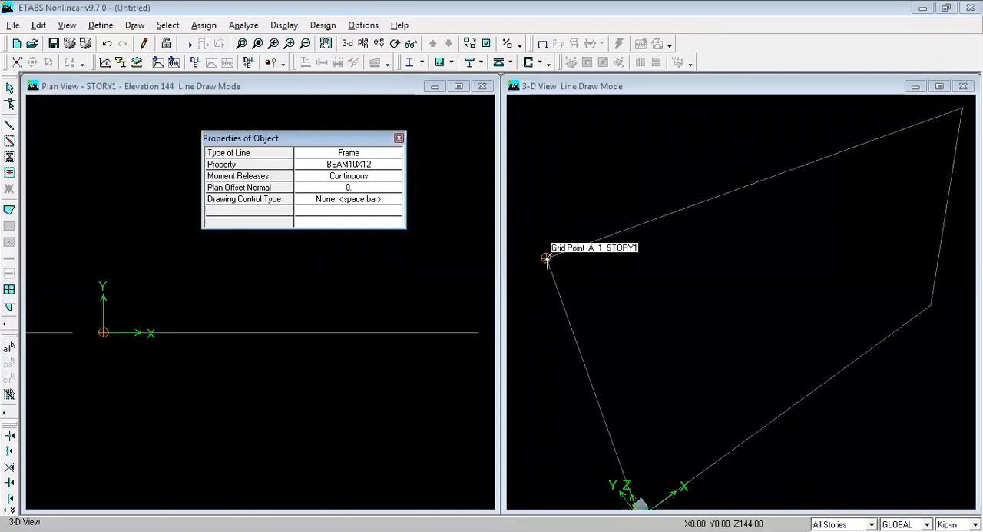
click(546, 258)
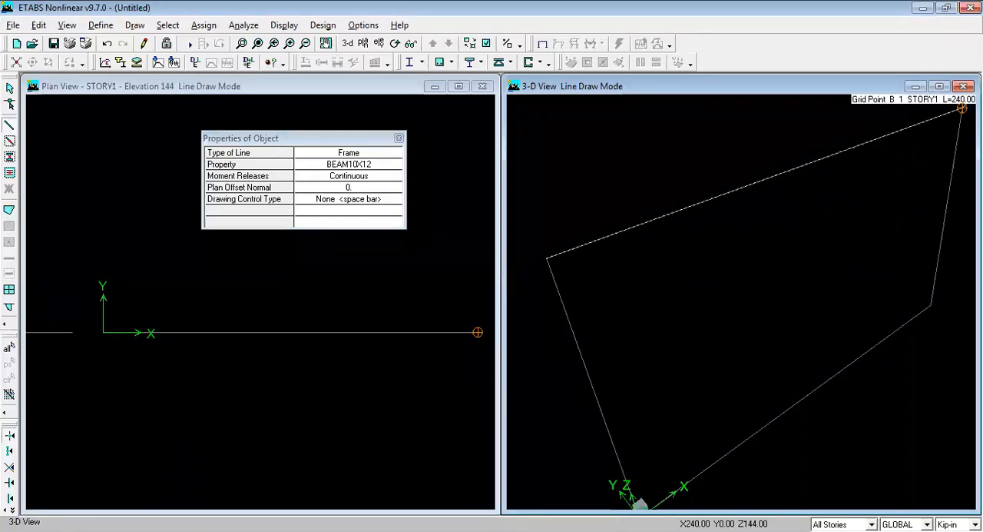
click(962, 109)
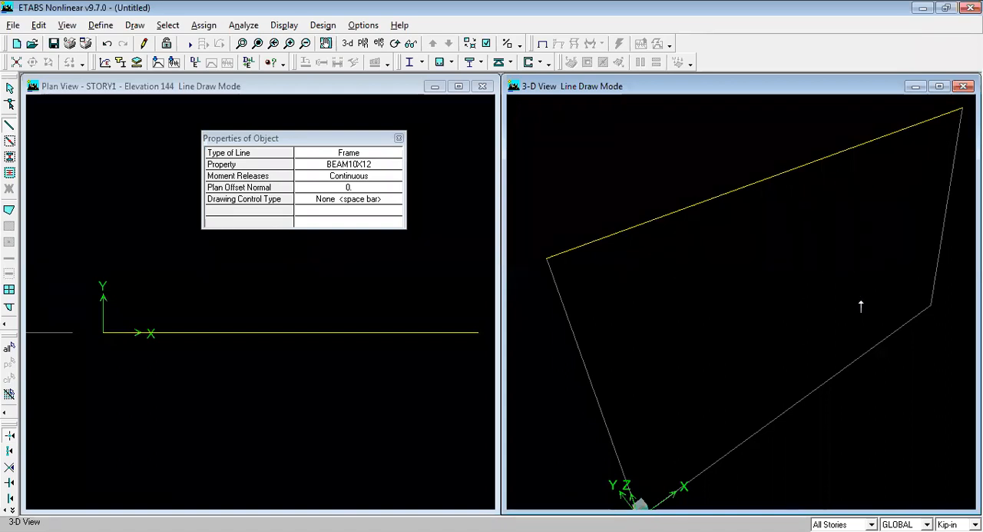
key(Escape)
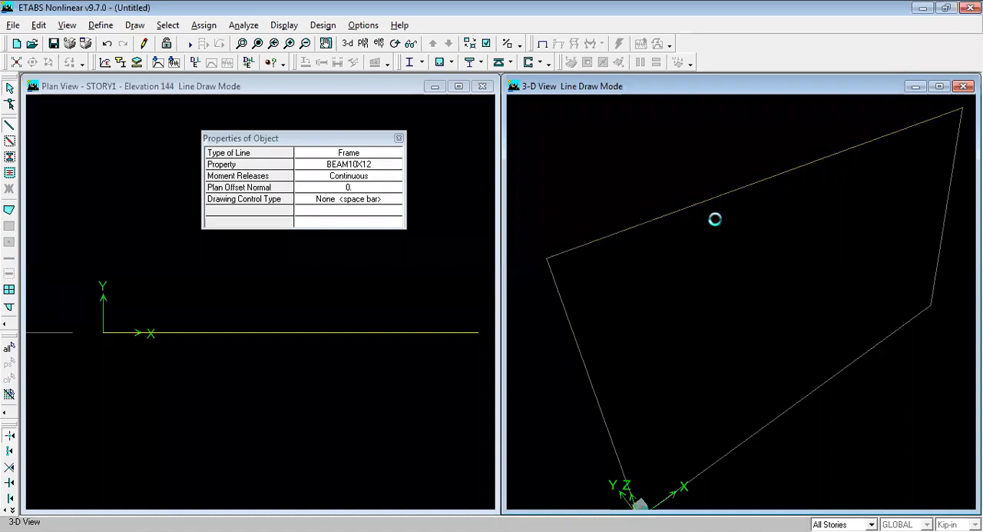
click(398, 139)
Step: Draw the beam on STORY1 from grid point A-1 to B-1 as a continuous frame with property BEAM10X12
click(9, 127)
click(323, 165)
click(325, 168)
click(361, 192)
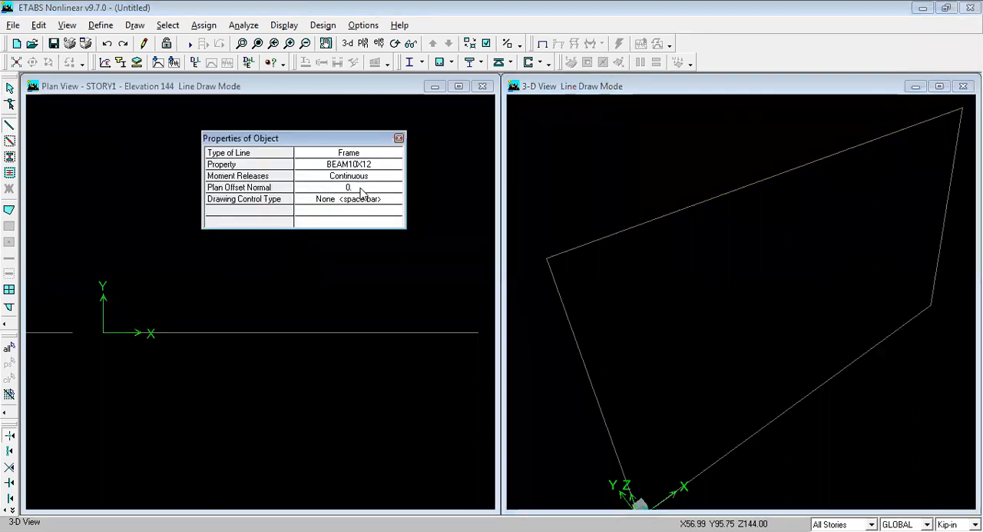
click(546, 259)
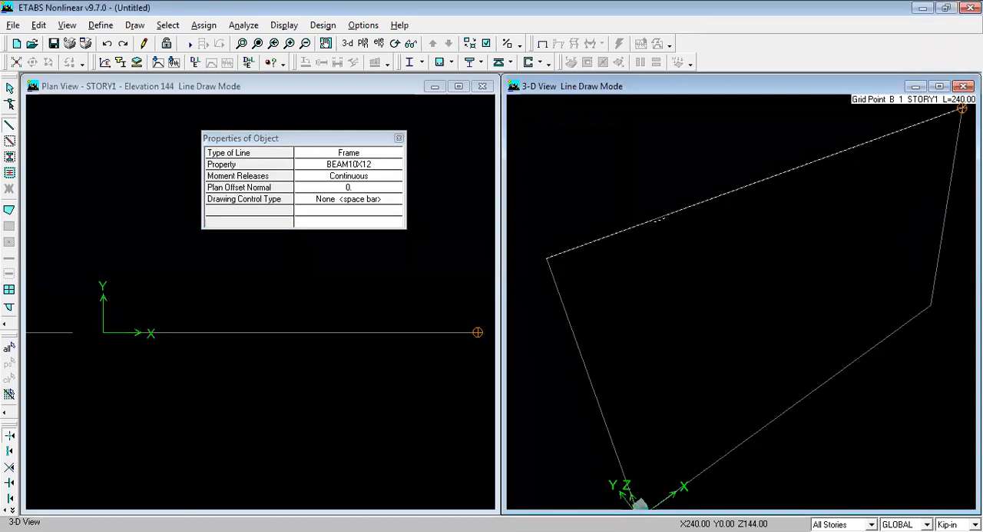
click(962, 108)
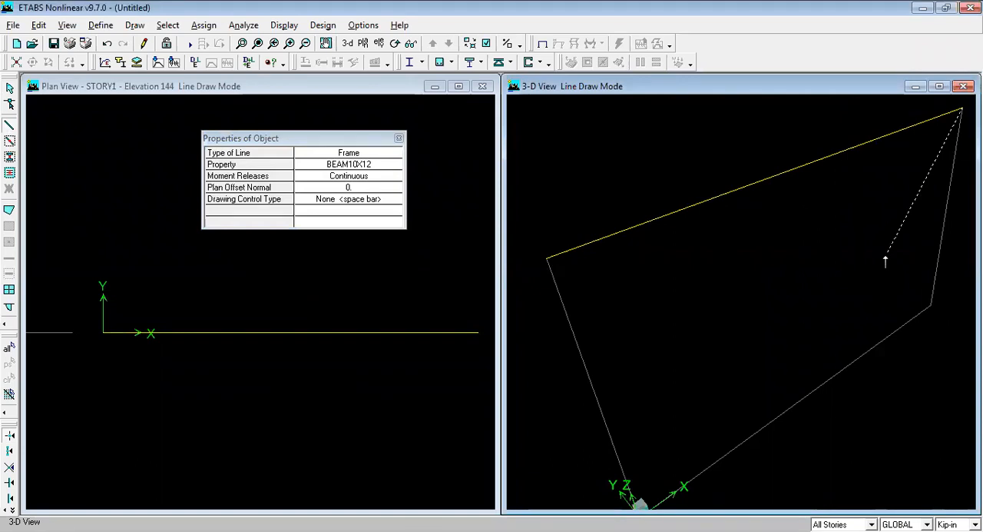
key(Escape)
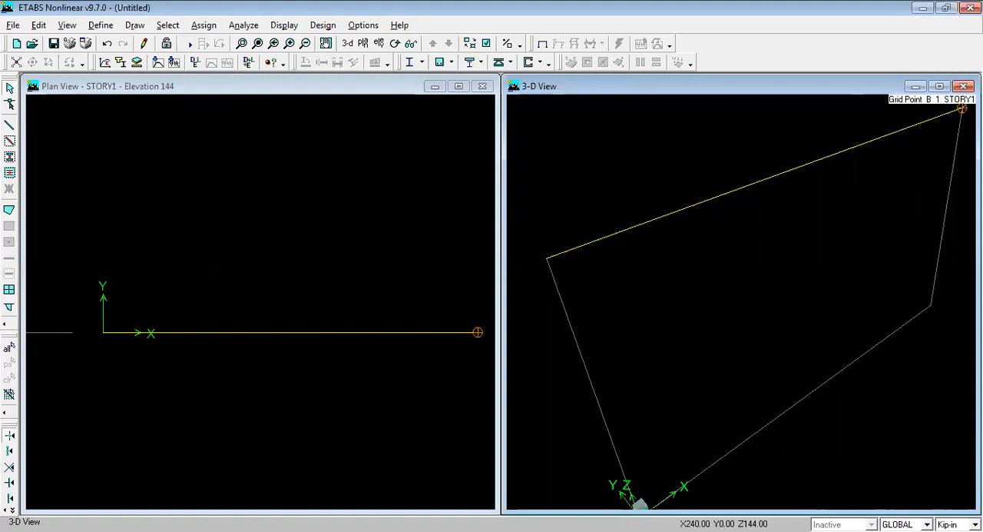
Step: Select the beam's end point at grid point A-1 on STORY1 and start a joint assignment for it
click(545, 260)
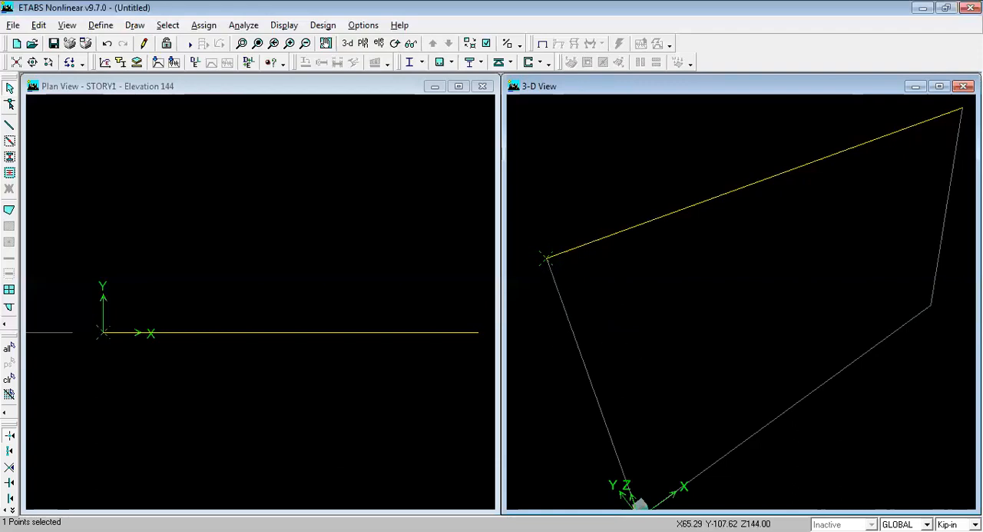
click(204, 25)
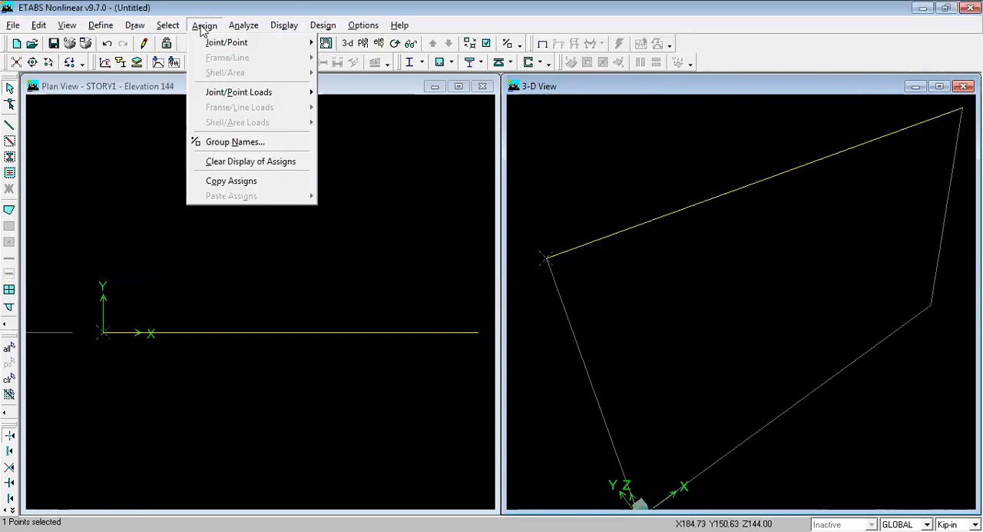
mouse_move(201, 44)
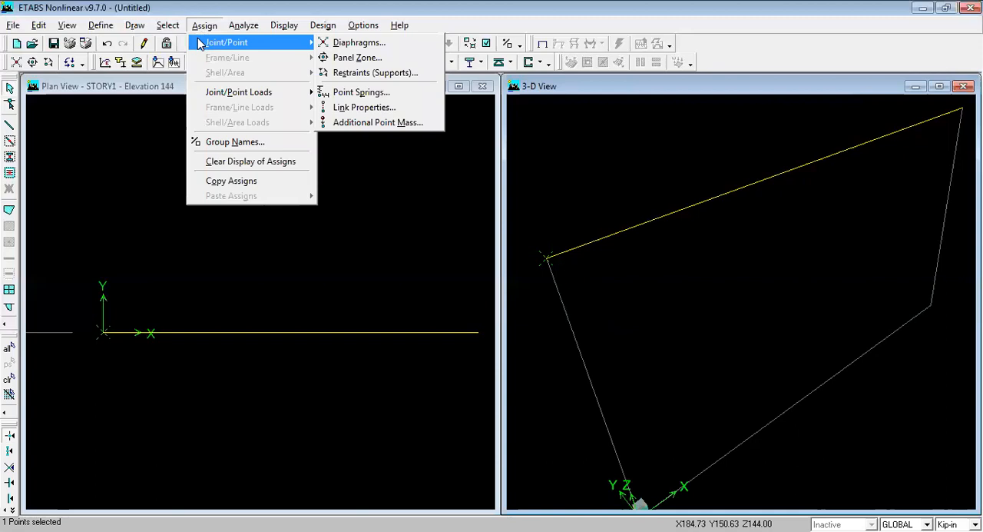
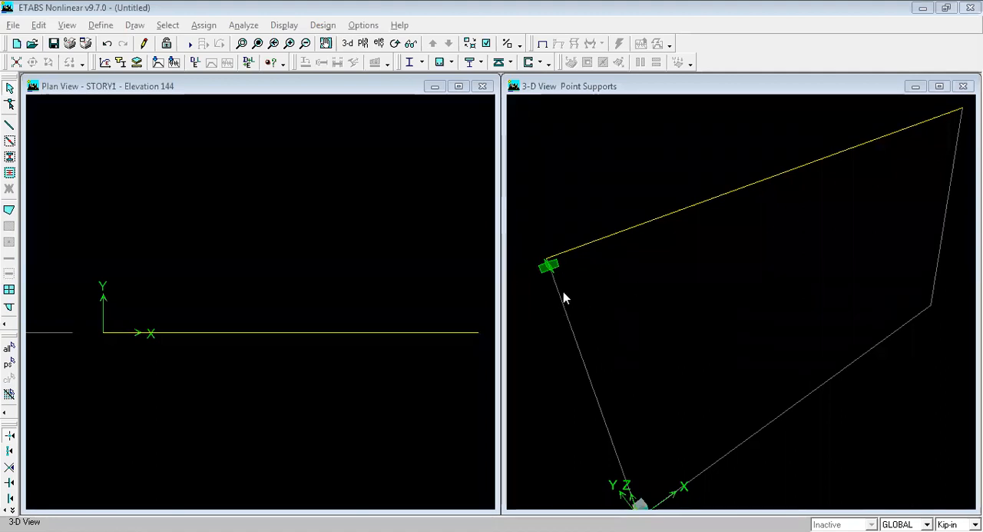
Step: Assign a fixed support to the beam's end at grid point A-1 on STORY1, restraining all translations and rotations
click(610, 131)
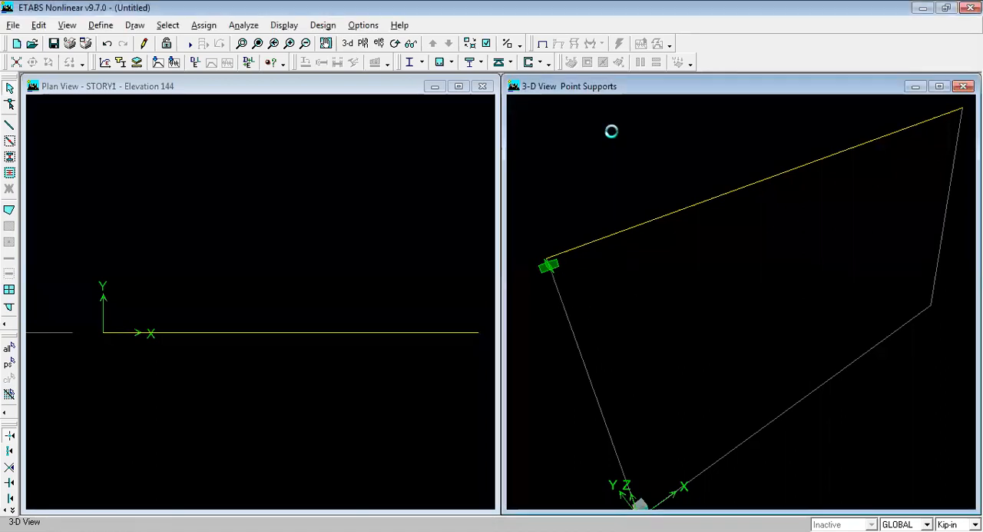
click(546, 260)
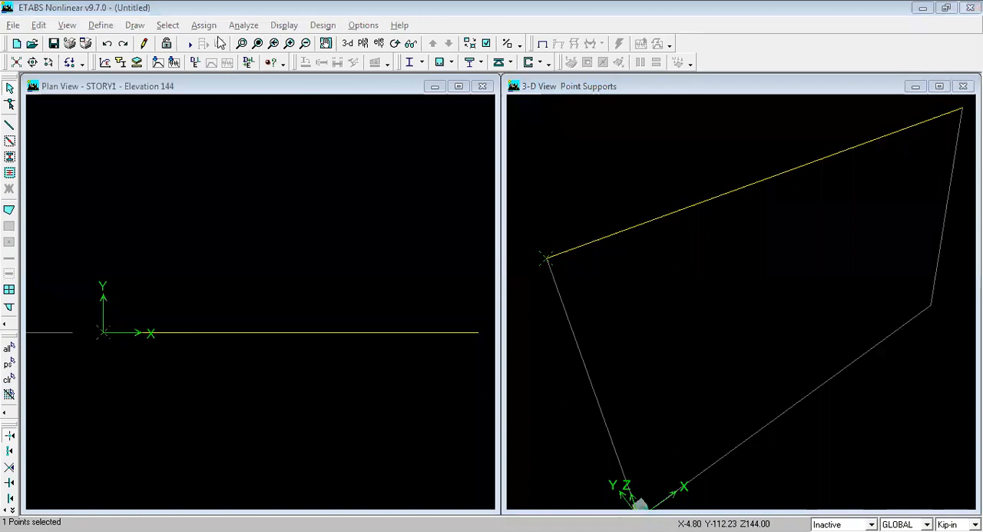
click(200, 25)
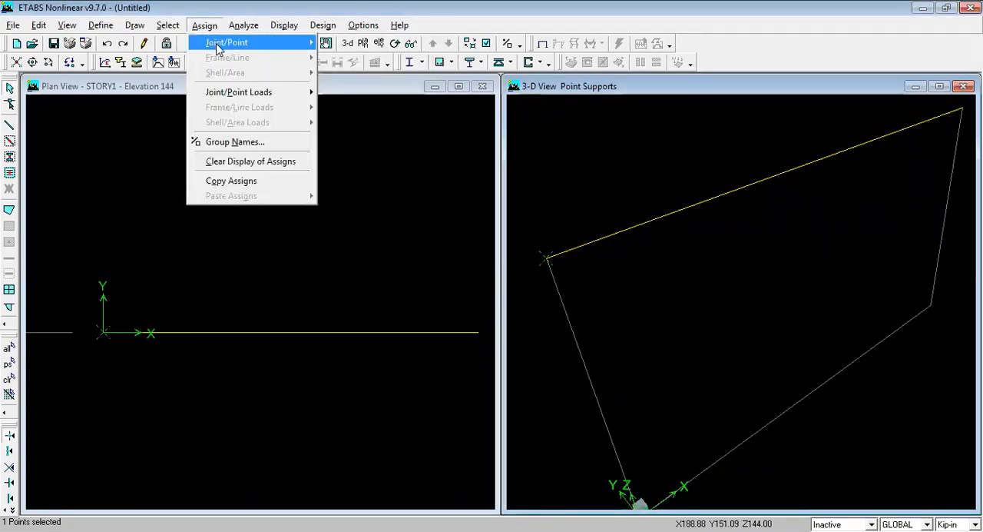
mouse_move(221, 48)
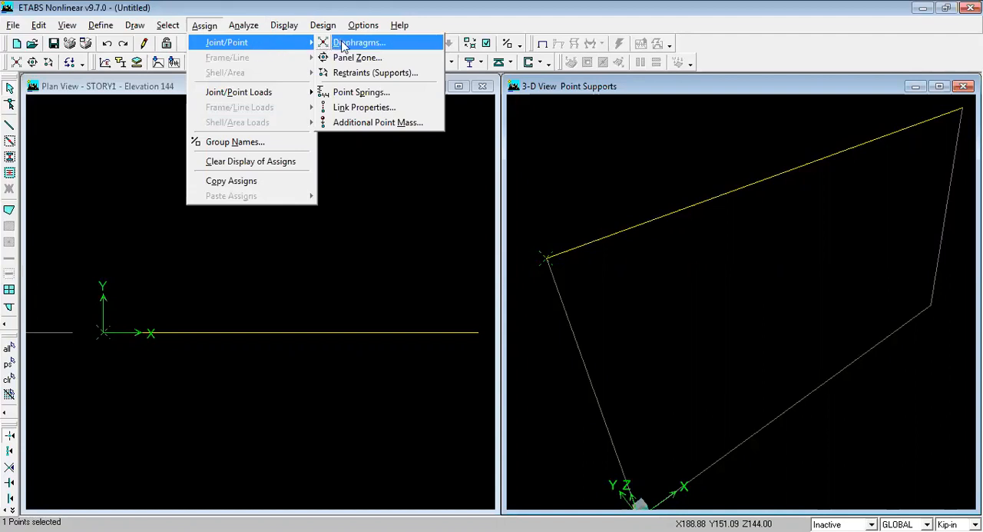
click(407, 78)
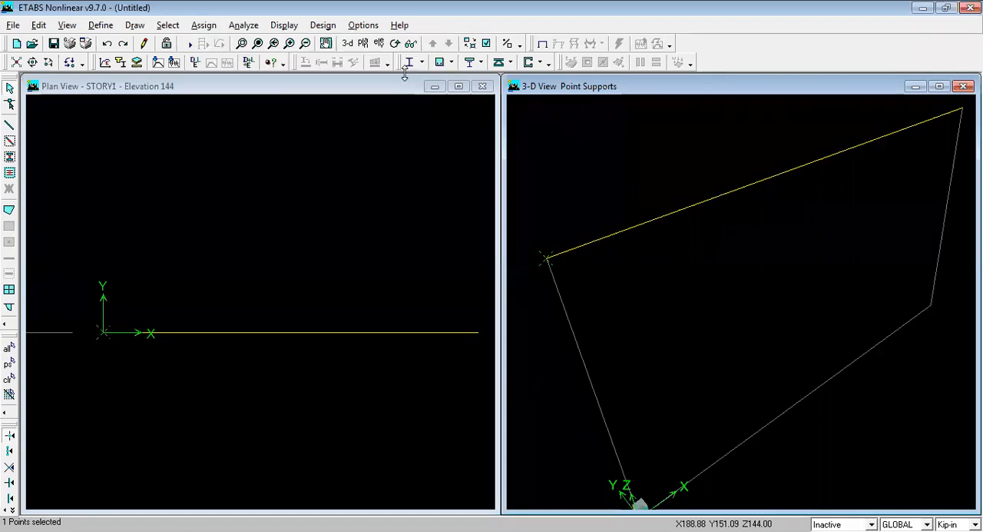
drag(486, 195, 367, 138)
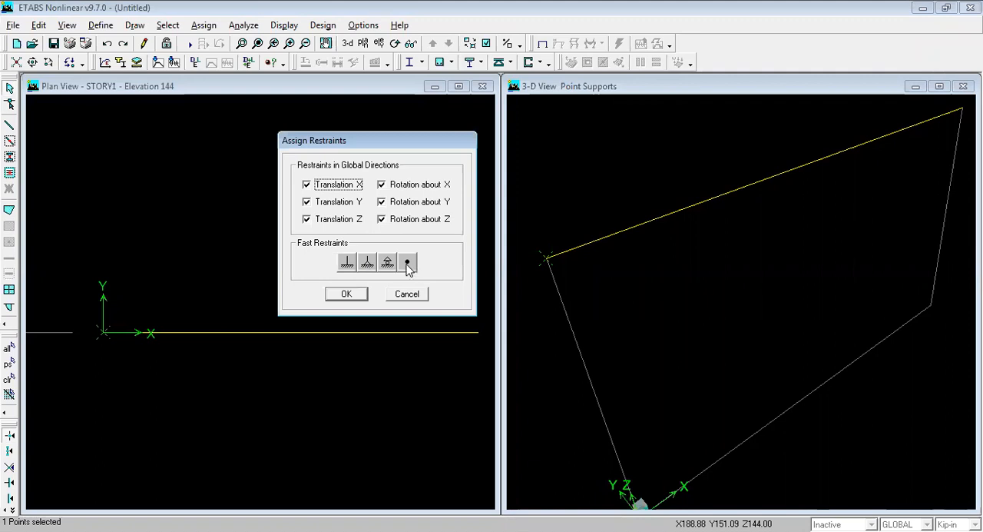
click(347, 263)
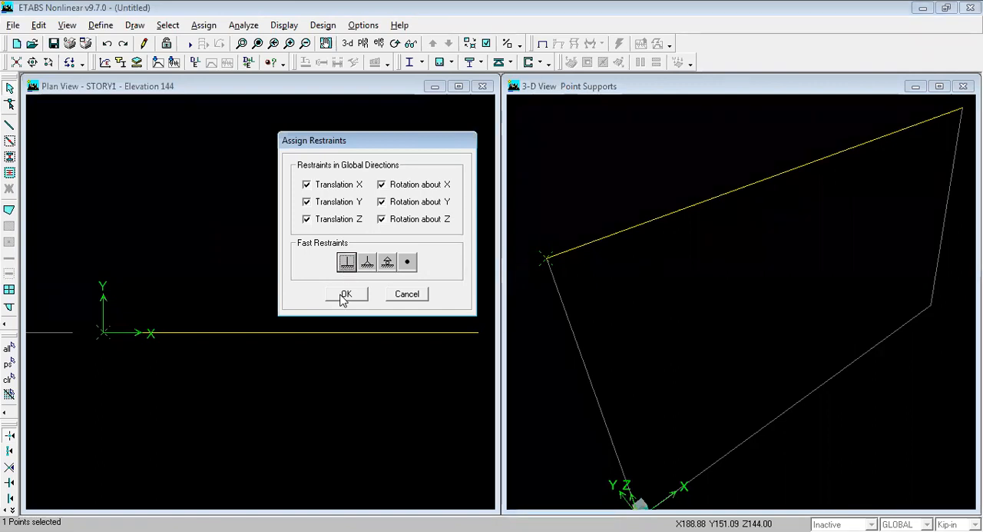
click(345, 295)
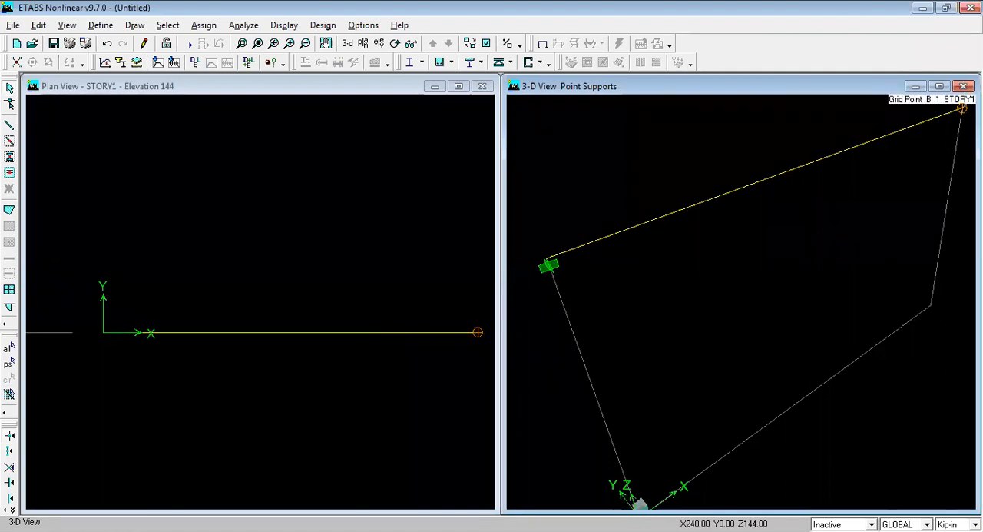
Step: Assign a pinned support to the beam's end at grid point B-1 on STORY1, restraining translations X, Y and Z only
click(961, 109)
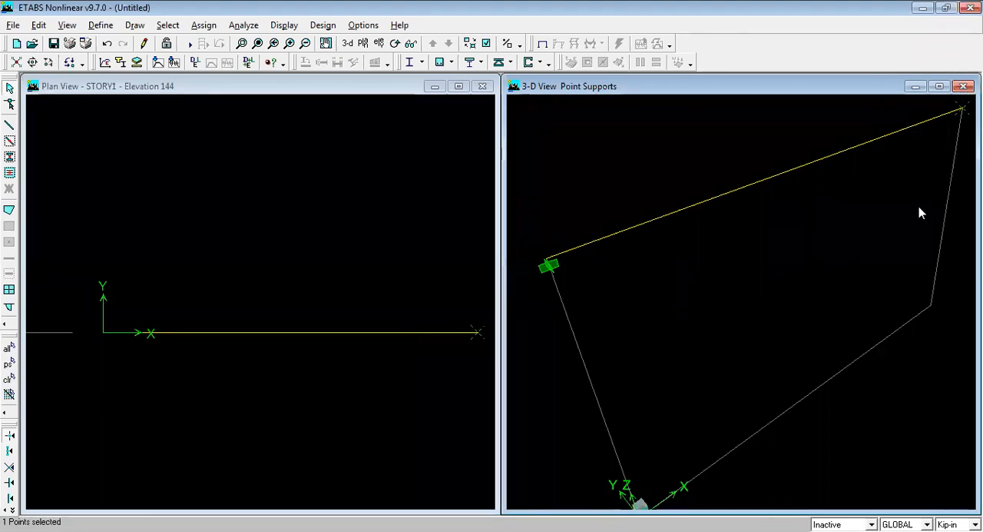
click(961, 110)
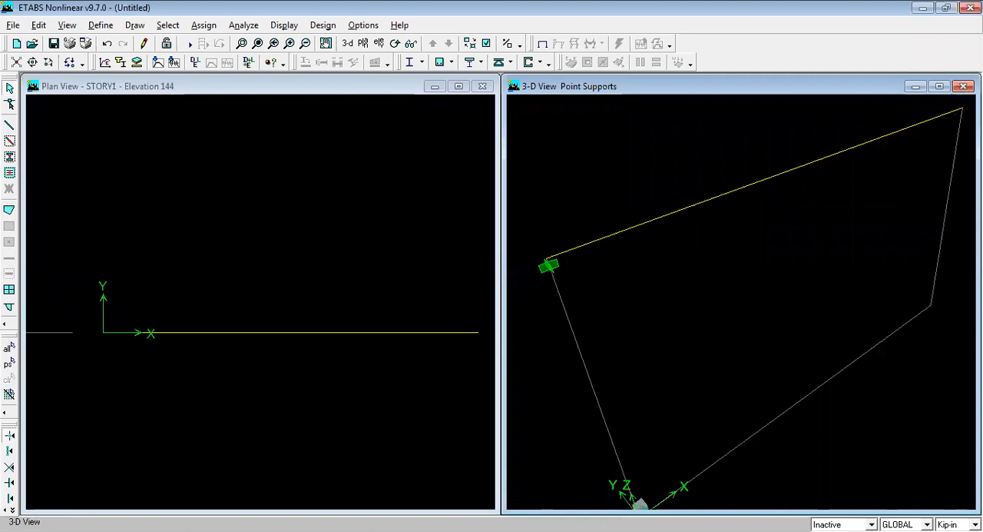
double_click(962, 109)
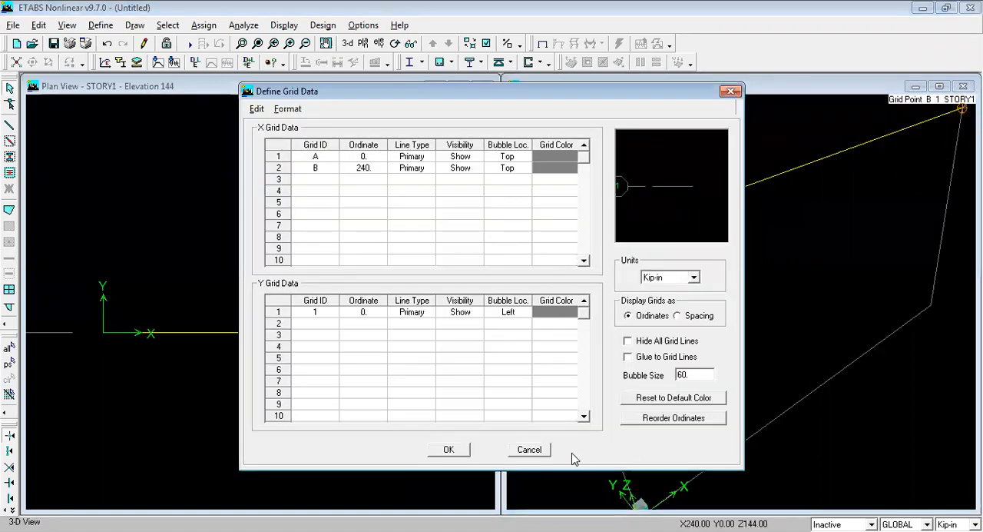
click(529, 450)
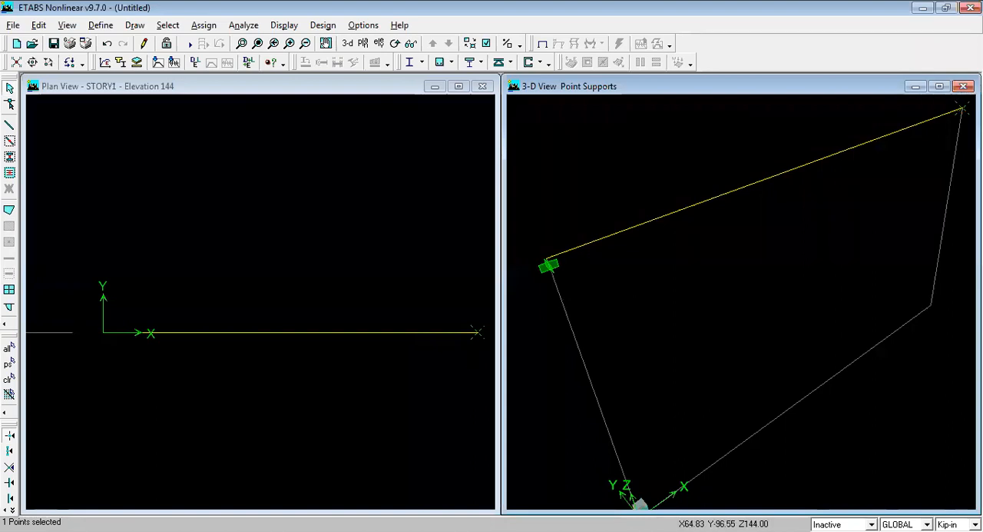
click(204, 26)
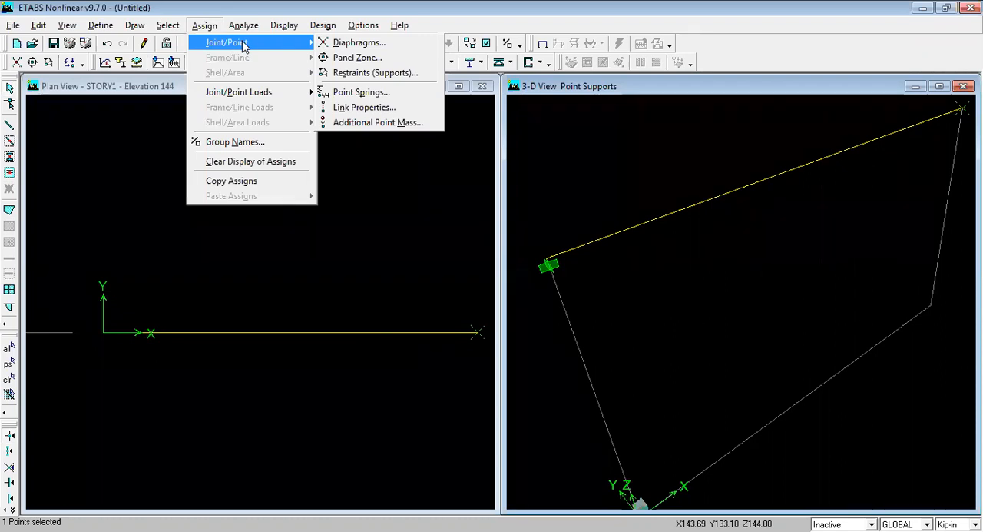
click(382, 75)
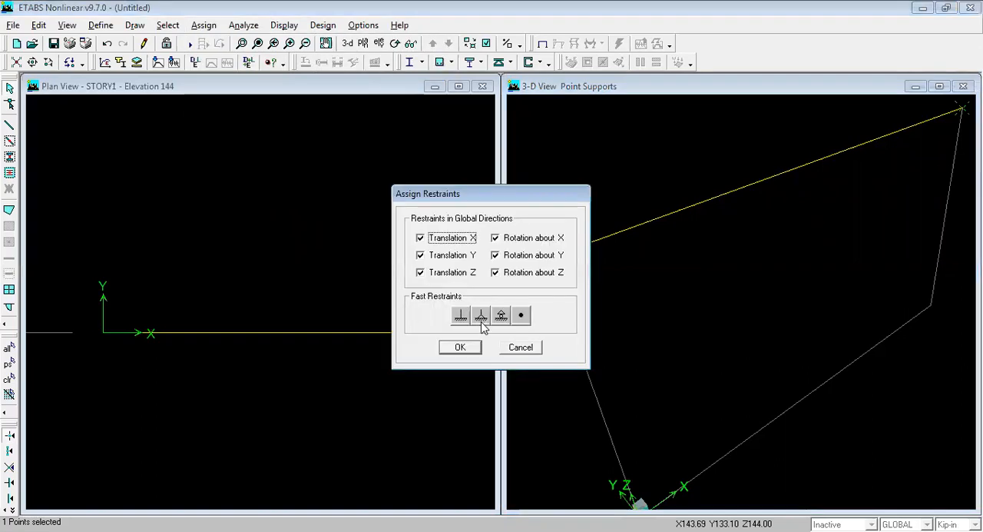
click(481, 317)
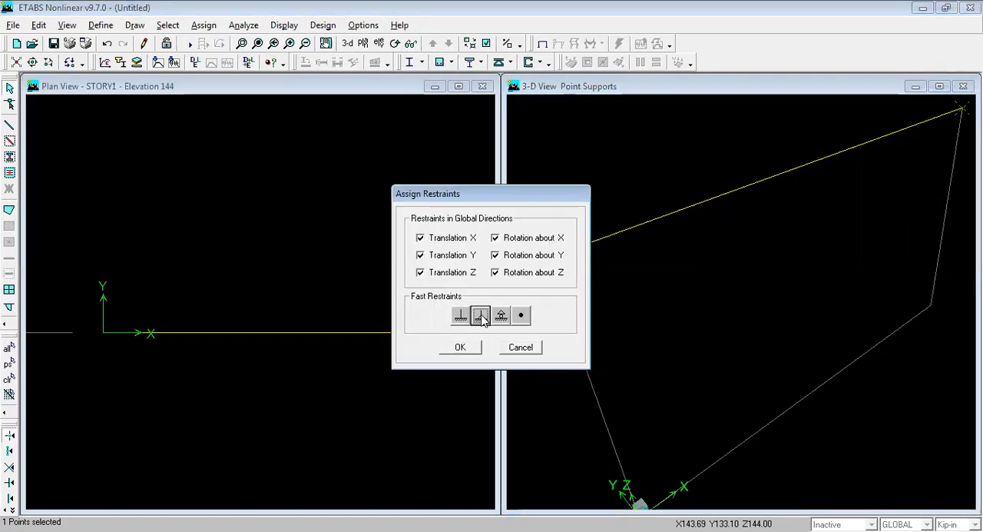
click(459, 350)
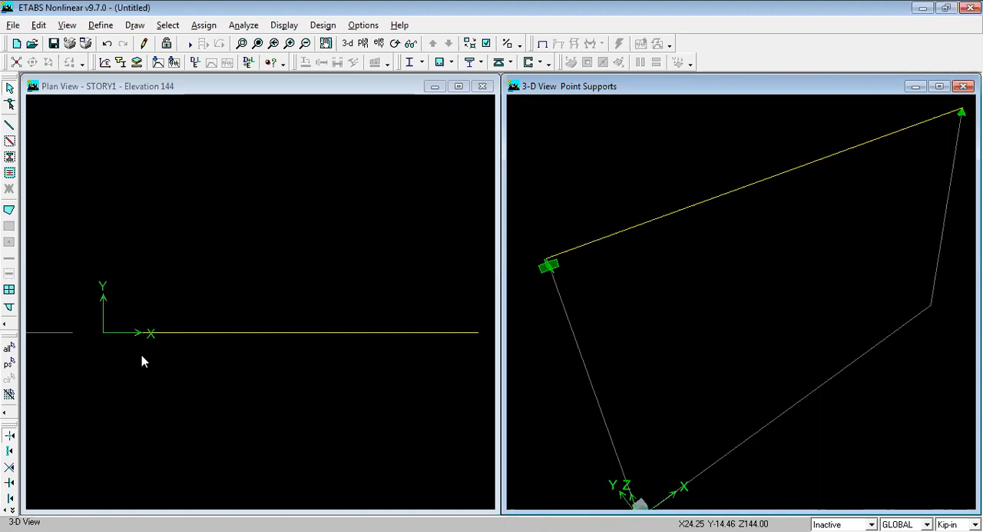
Step: Select the beam between grid points A-1 and B-1 on STORY1
click(720, 201)
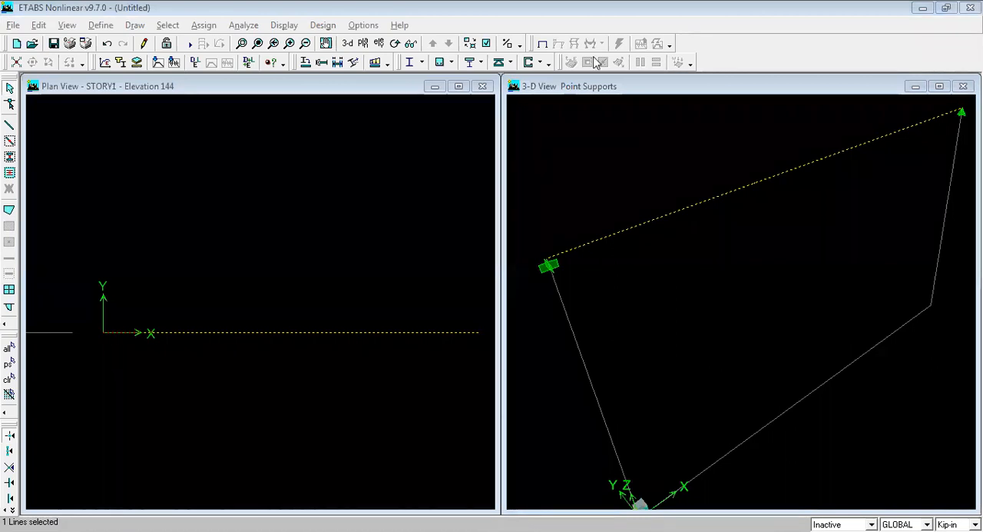
click(579, 299)
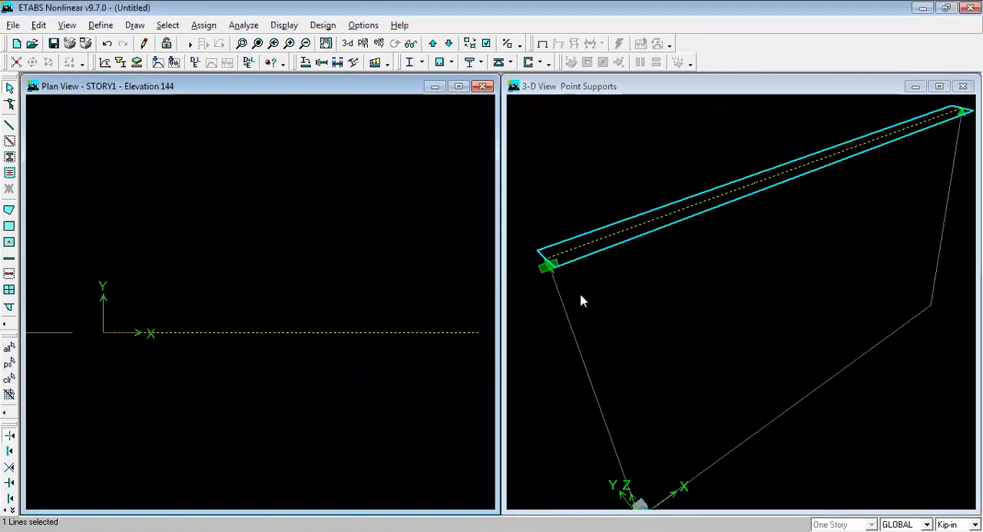
click(612, 241)
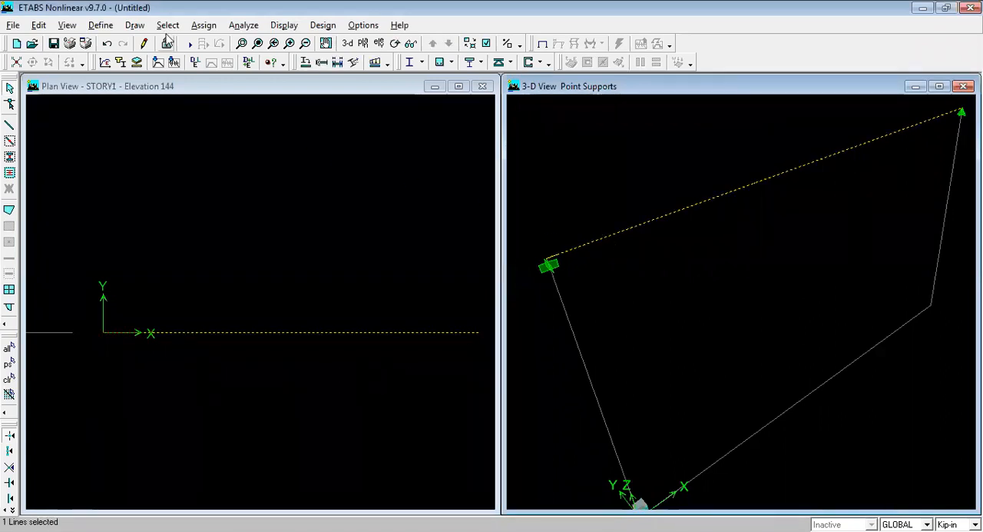
click(201, 25)
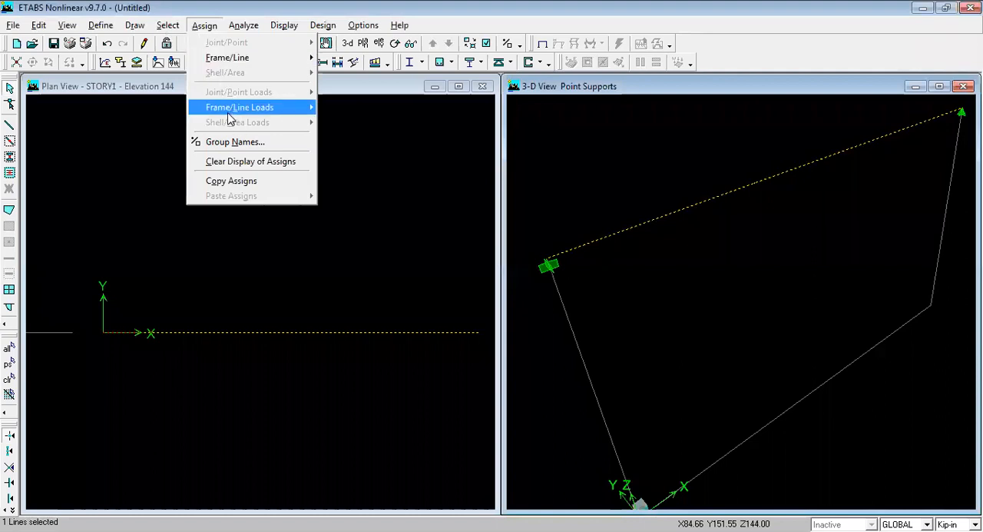
mouse_move(252, 113)
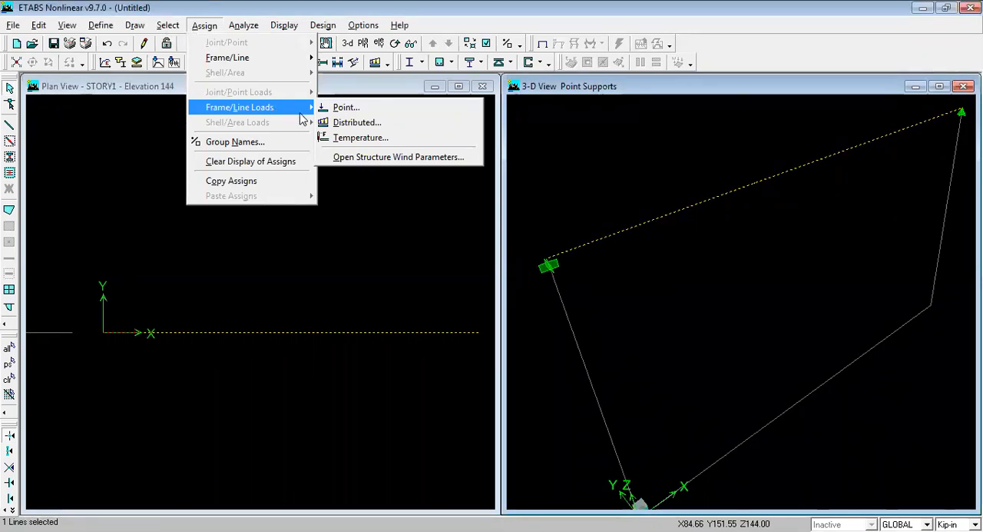
click(339, 108)
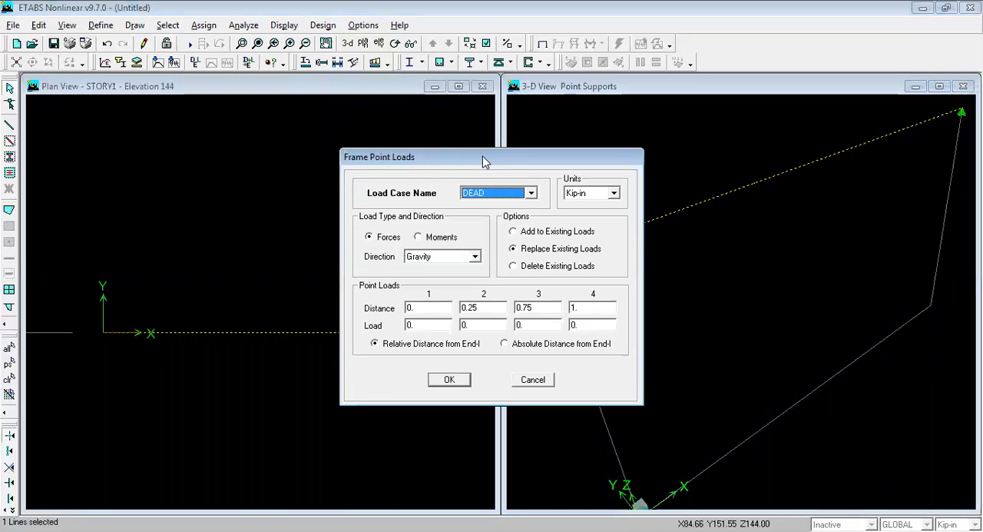
drag(483, 156, 285, 60)
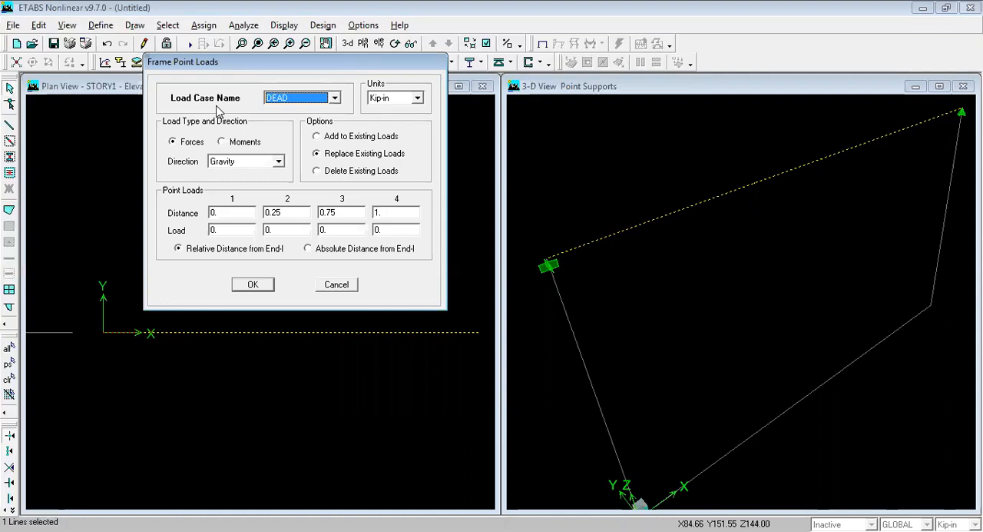
click(289, 104)
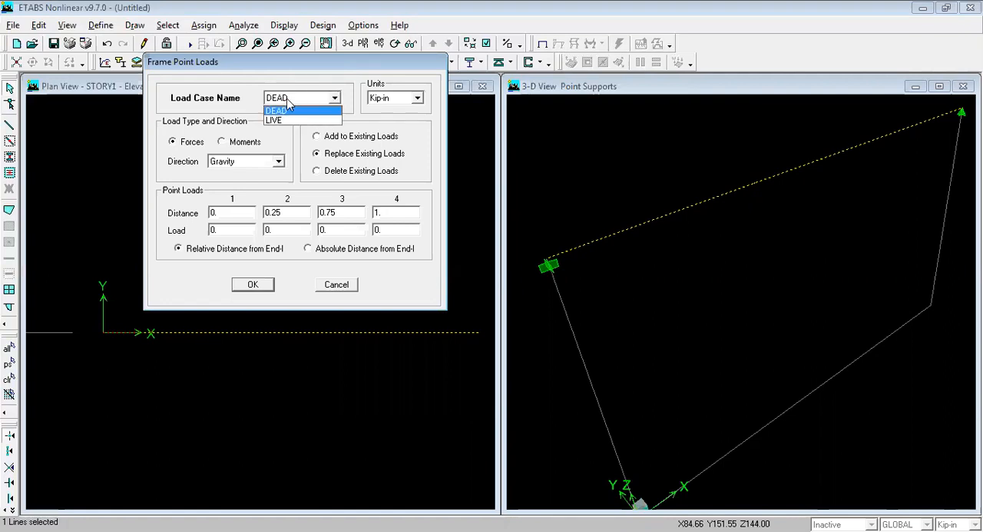
click(282, 120)
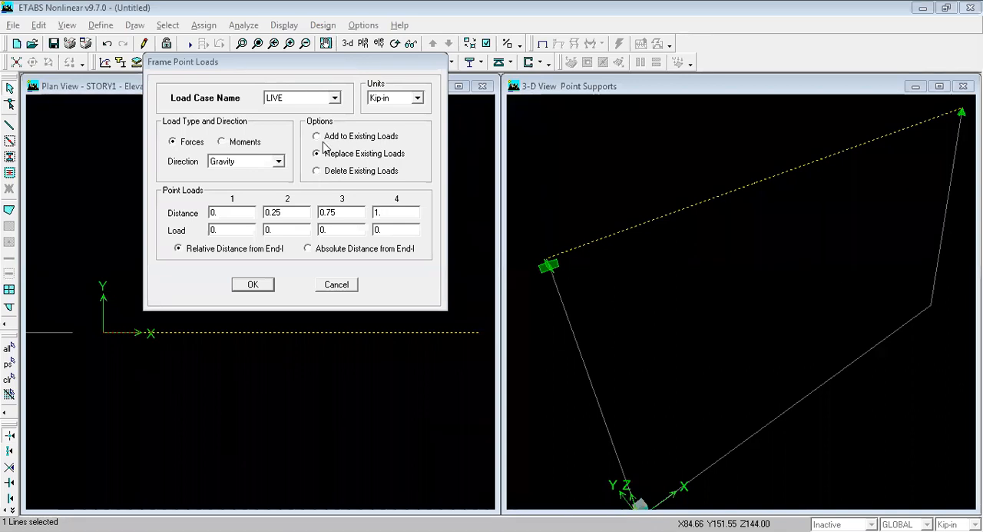
click(305, 100)
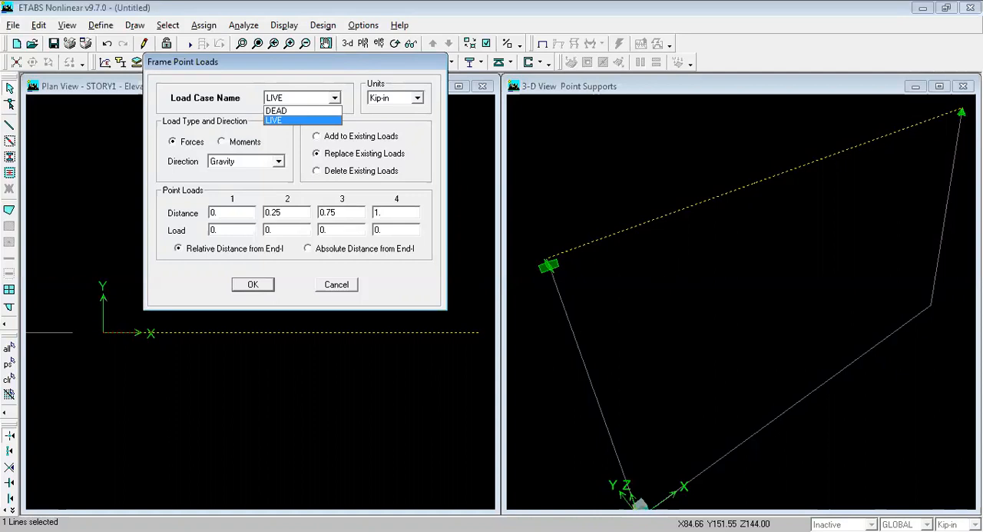
click(303, 120)
click(339, 286)
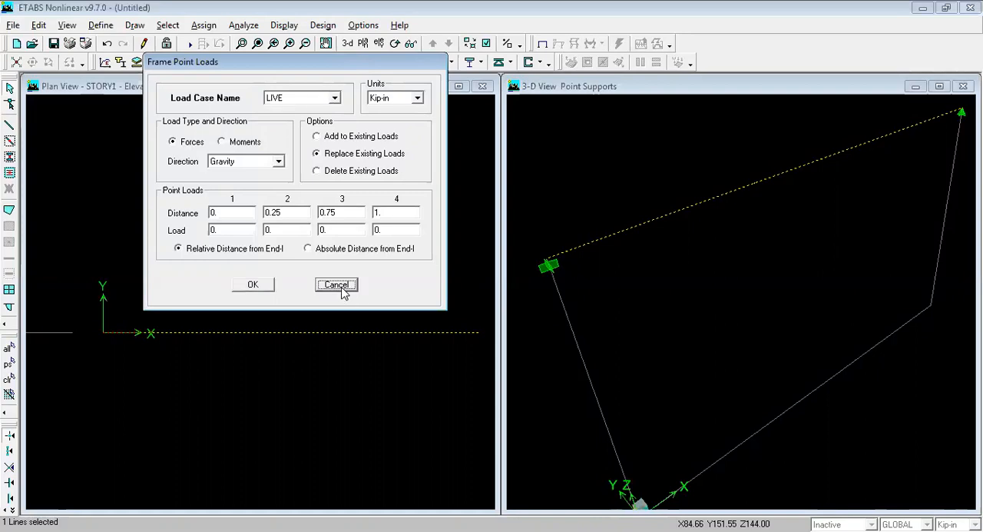
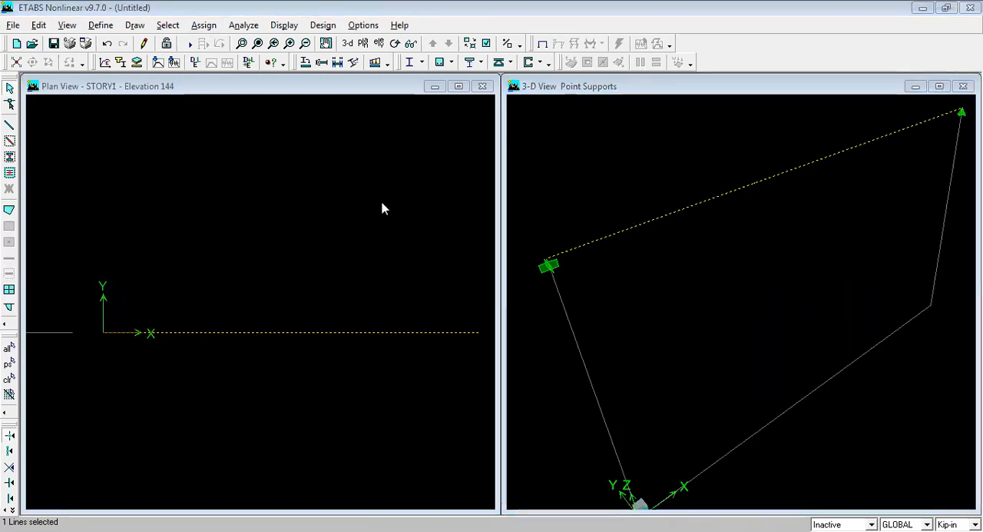
Step: Reselect the beam between A-1 and B-1 on STORY1 and start assigning frame point loads to it for the LIVE load case
click(434, 333)
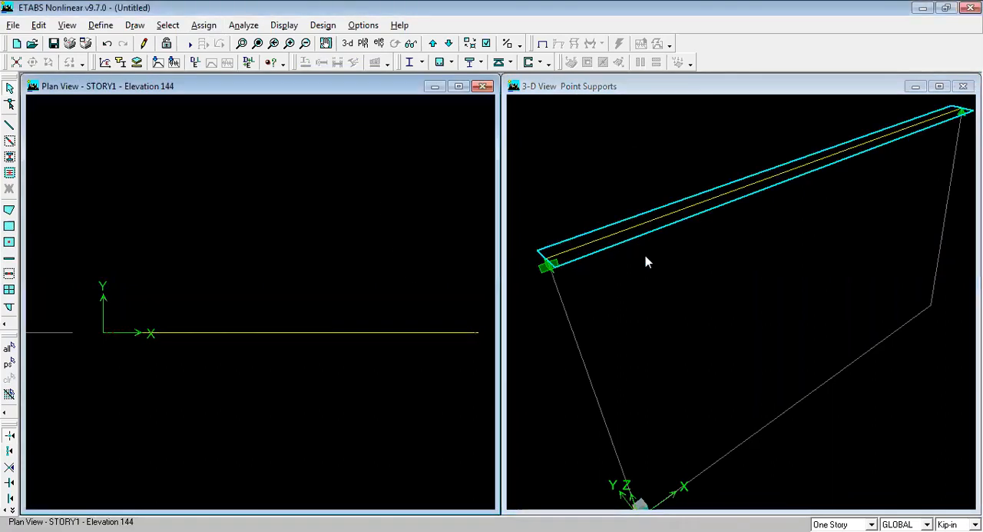
click(674, 290)
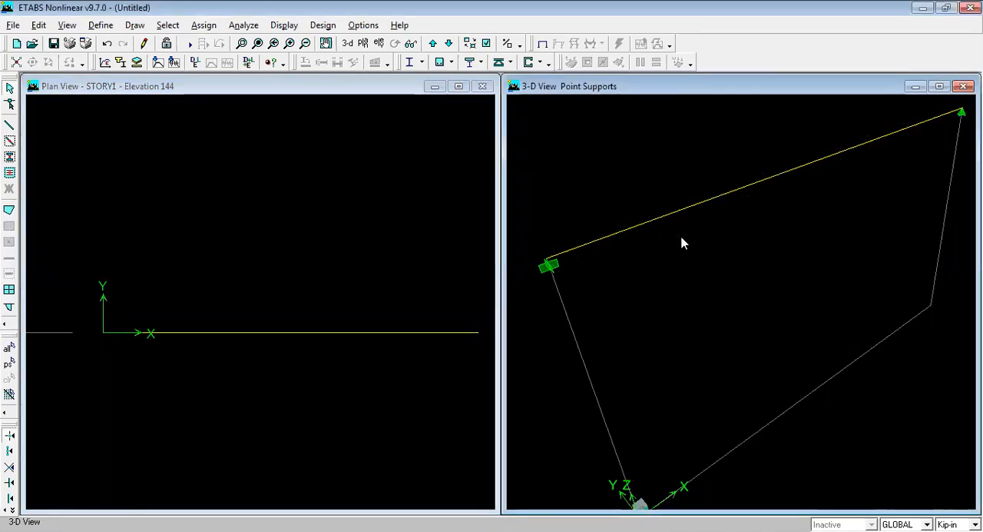
click(669, 215)
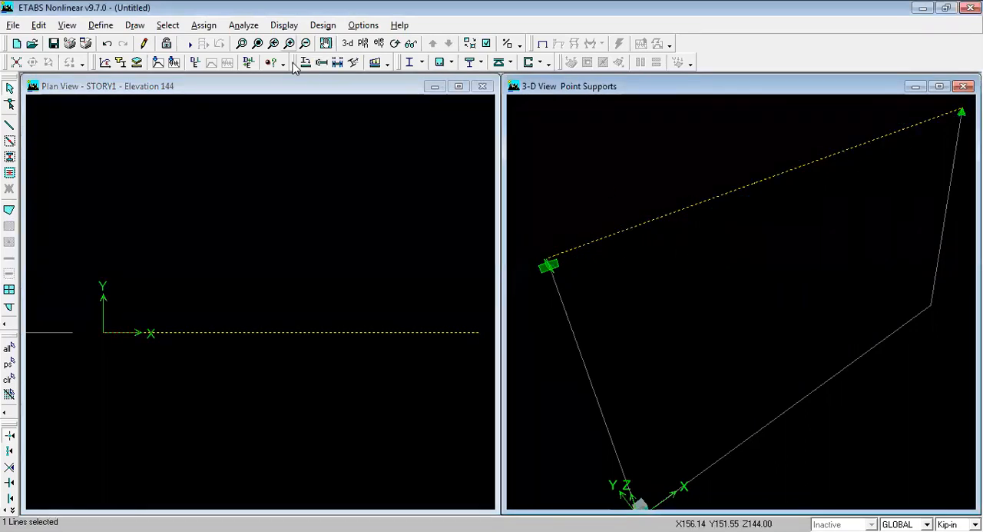
click(204, 25)
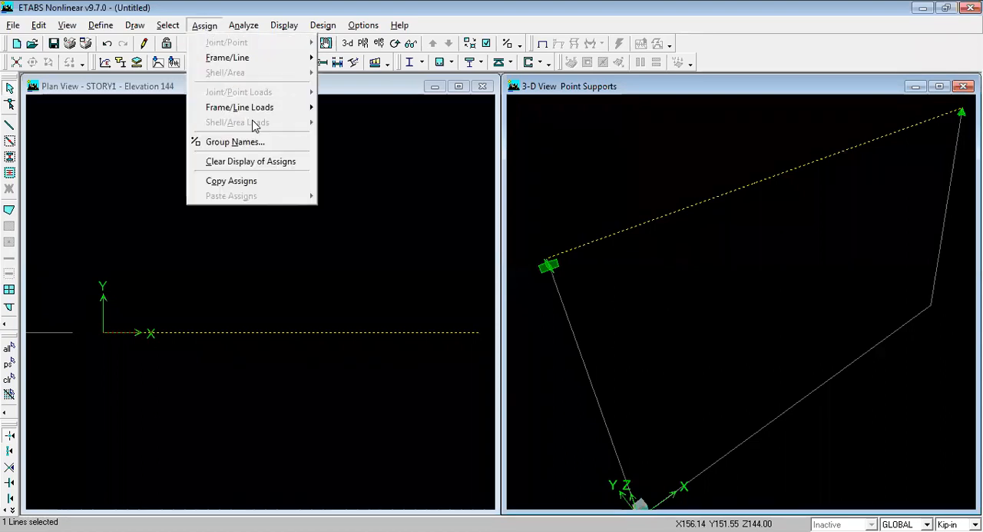
mouse_move(261, 107)
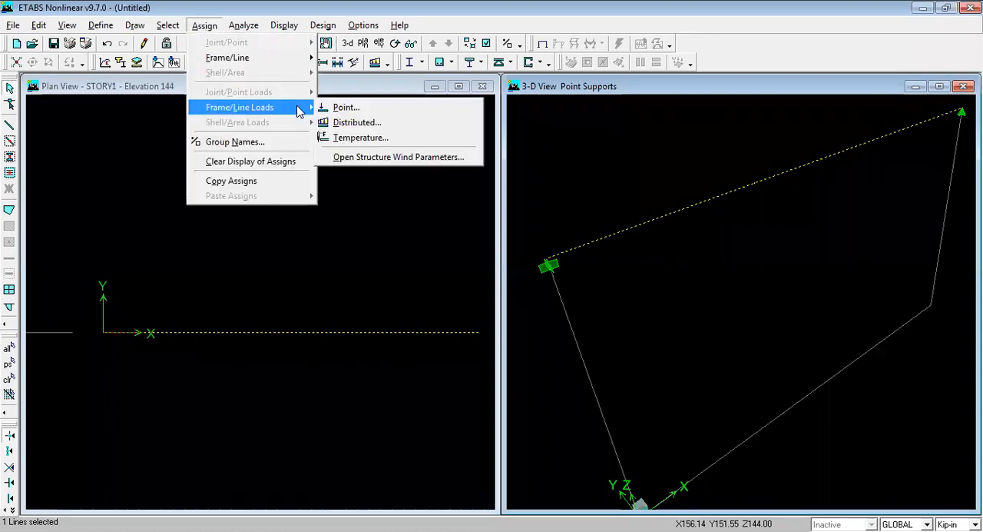
click(344, 107)
drag(483, 155, 279, 67)
click(286, 106)
click(282, 129)
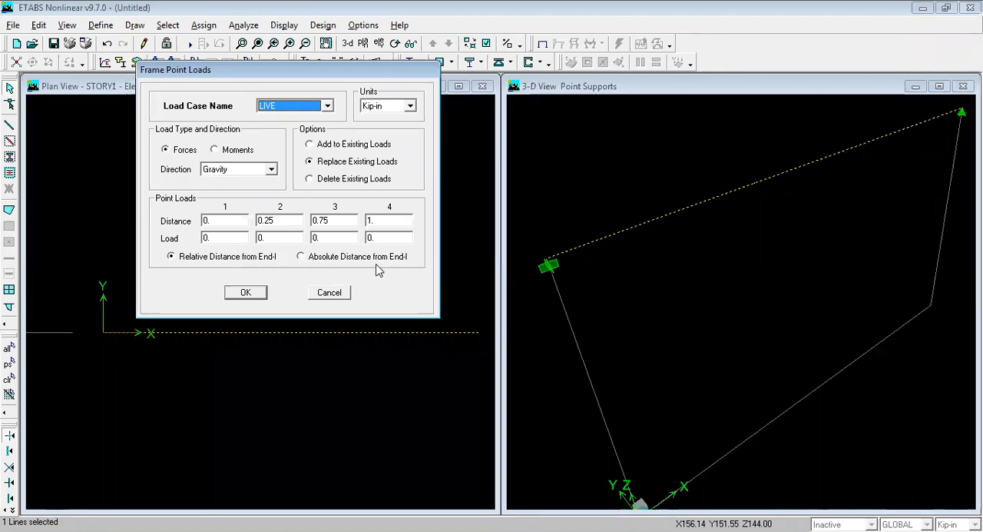
Step: Define the point loads by absolute distance from End-I, using Kip-ft units
click(300, 259)
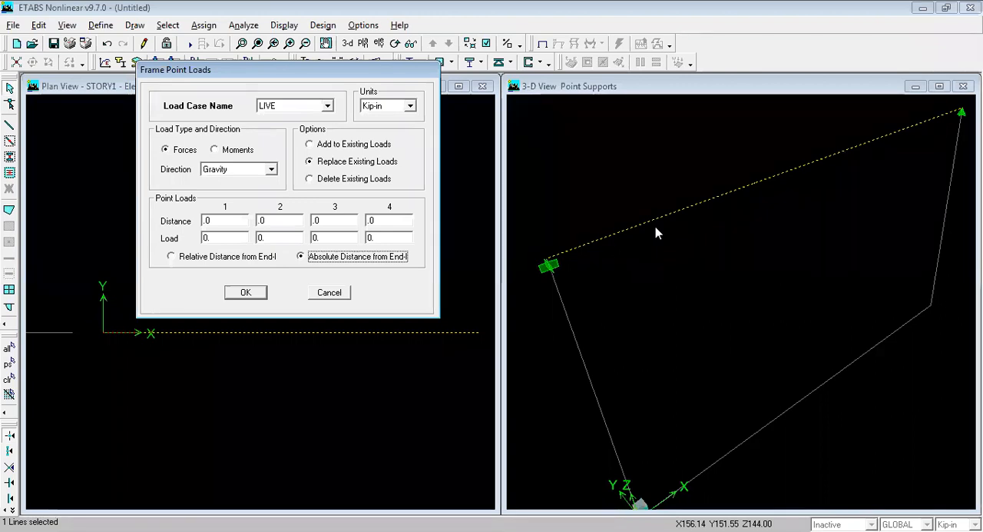
click(385, 106)
click(376, 129)
click(380, 106)
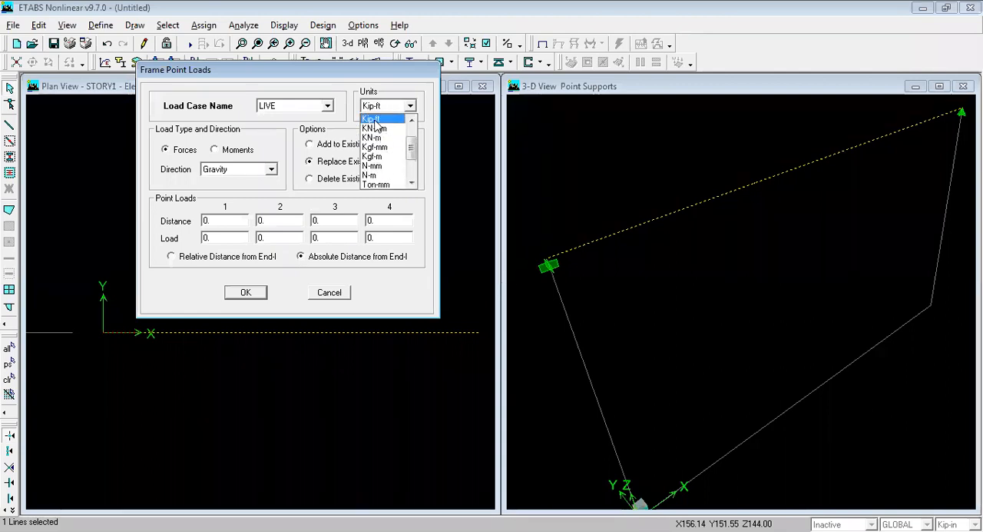
click(374, 120)
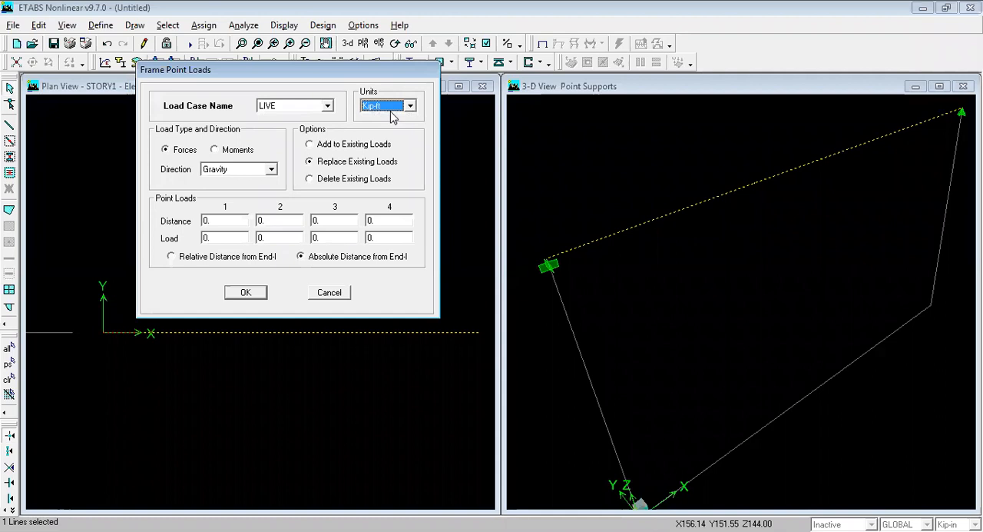
Step: Define the first gravity point load as -10 kip at 2 ft from End-I
click(220, 223)
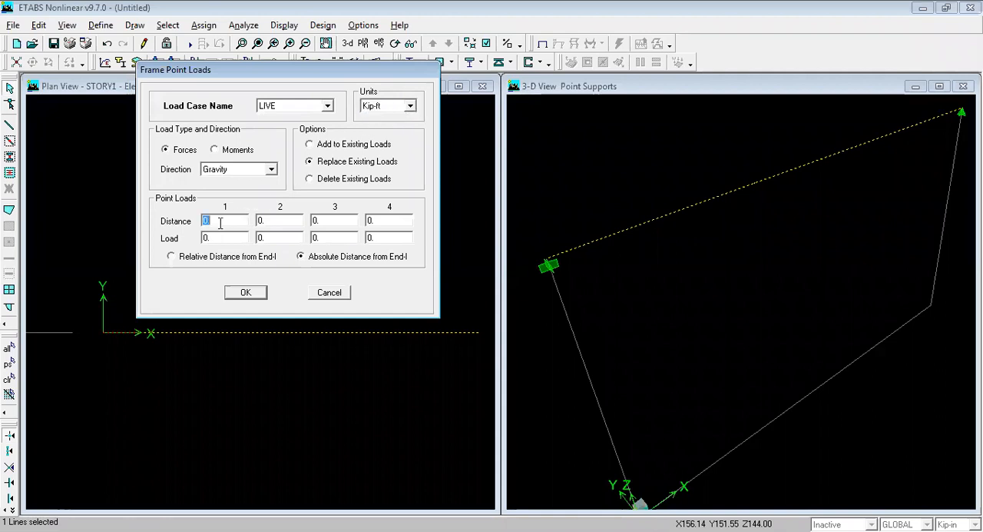
text(2)
click(226, 235)
text(10)
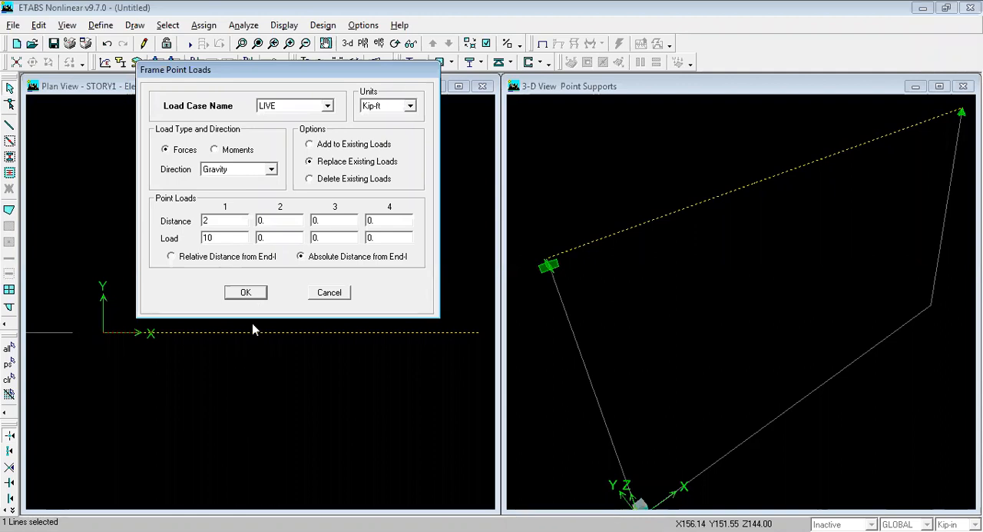
text(-)
Step: Define the second point load as 20 kip at 7 ft and the third as 30 kip at 12 ft, and apply them to the beam
double_click(267, 221)
text(7)
double_click(272, 238)
text(20)
double_click(329, 221)
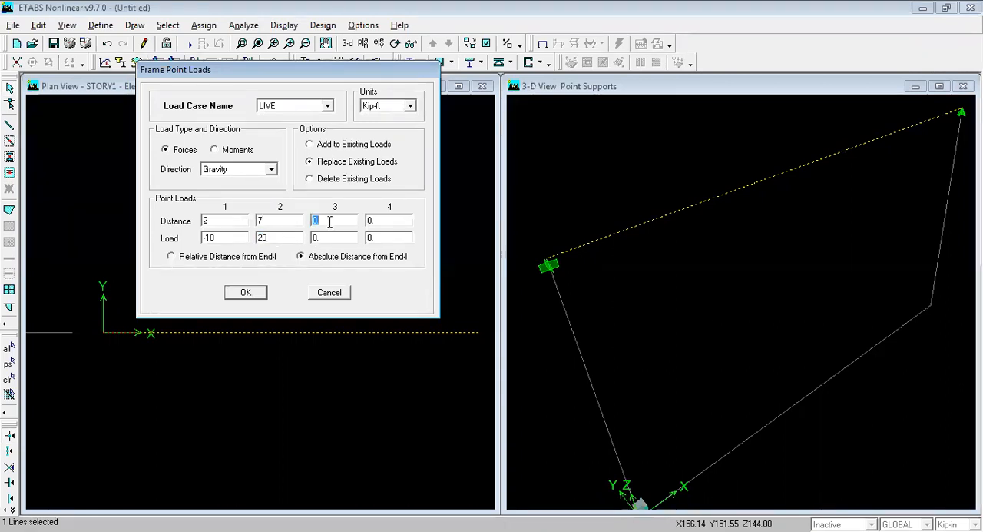
text(12)
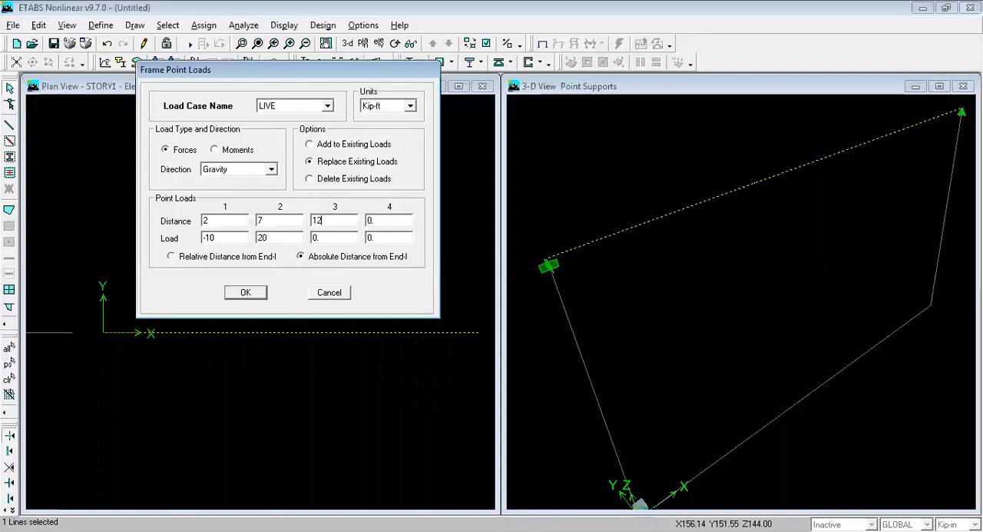
click(326, 239)
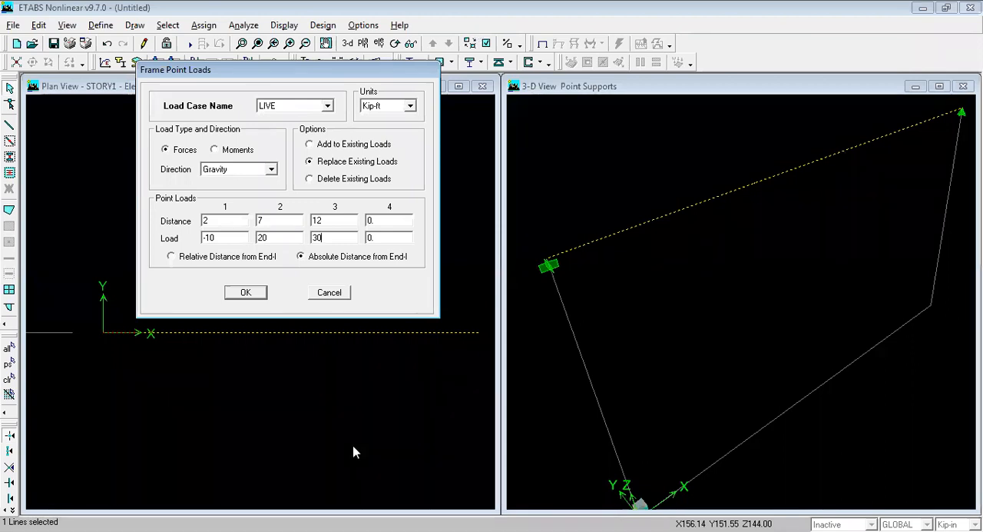
click(237, 297)
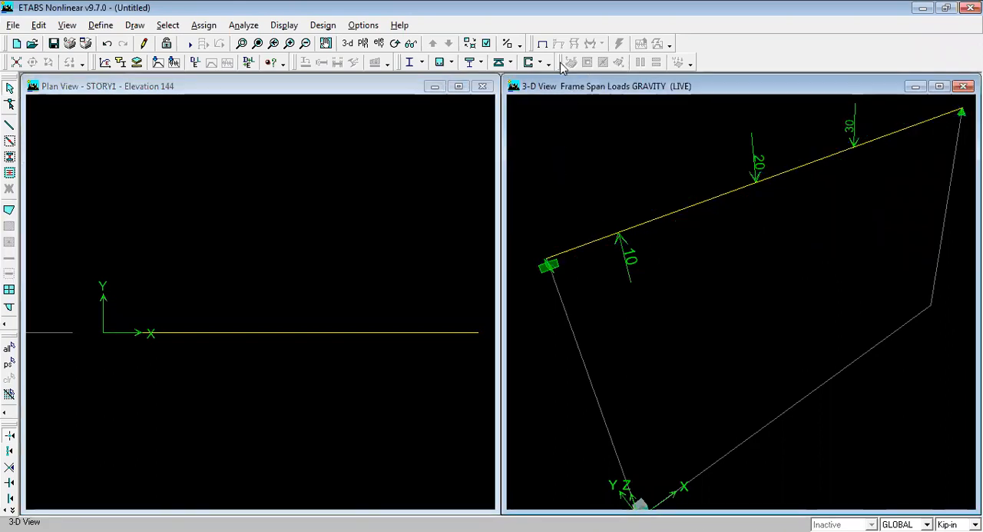
Step: Examine the analysis options for active degrees of freedom and dynamic analysis without changing them
click(245, 26)
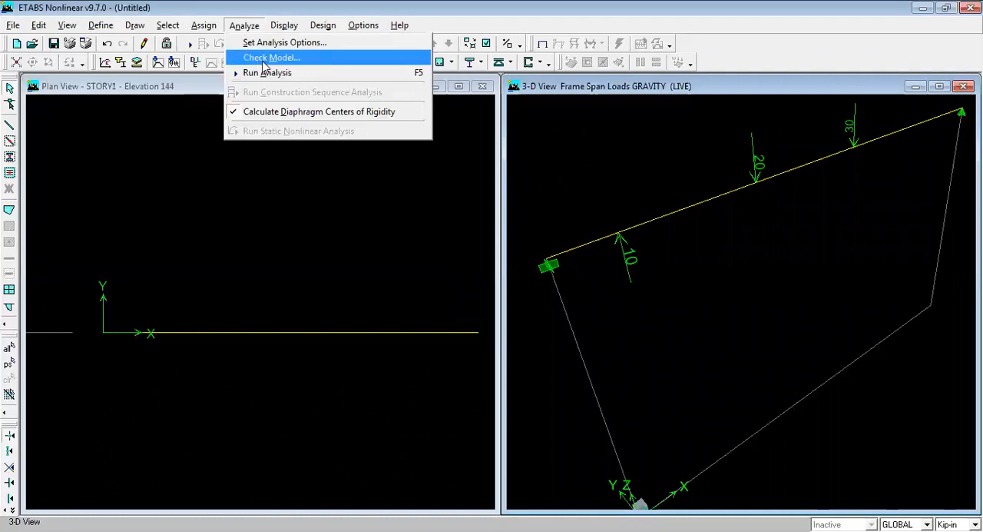
click(314, 45)
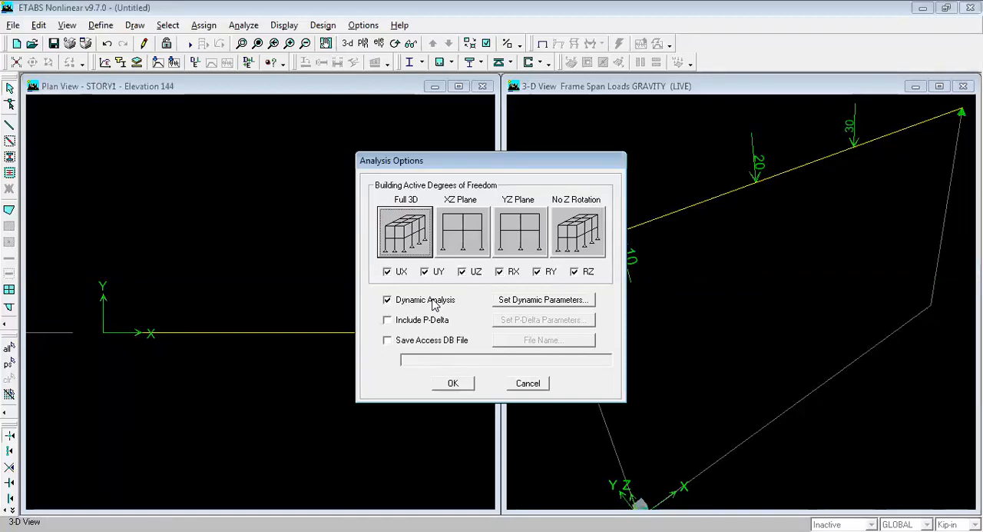
click(529, 383)
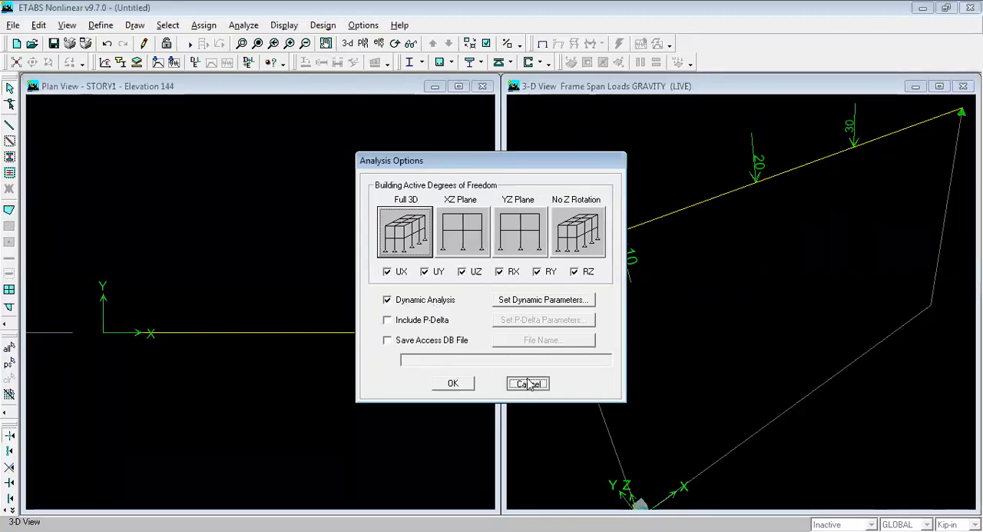
Step: Check the model with all line, point and area checks plus meshing and loading for all stories, and dismiss the report
click(243, 26)
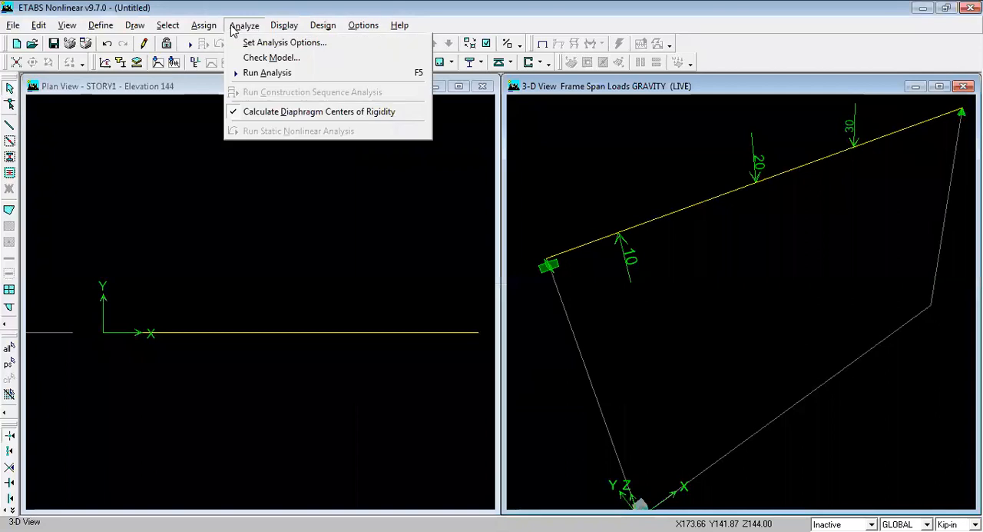
click(290, 60)
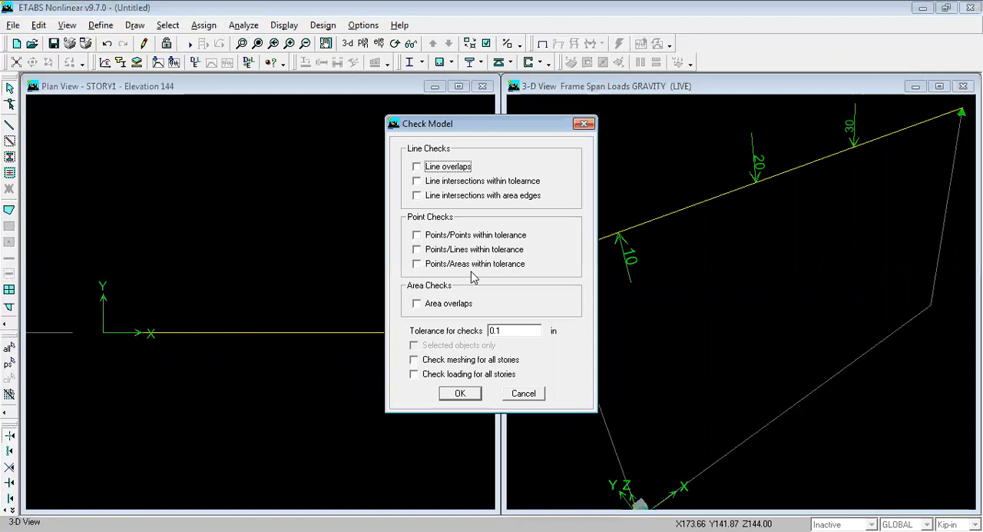
click(442, 167)
click(438, 181)
click(437, 195)
click(430, 235)
click(429, 250)
click(427, 264)
click(425, 305)
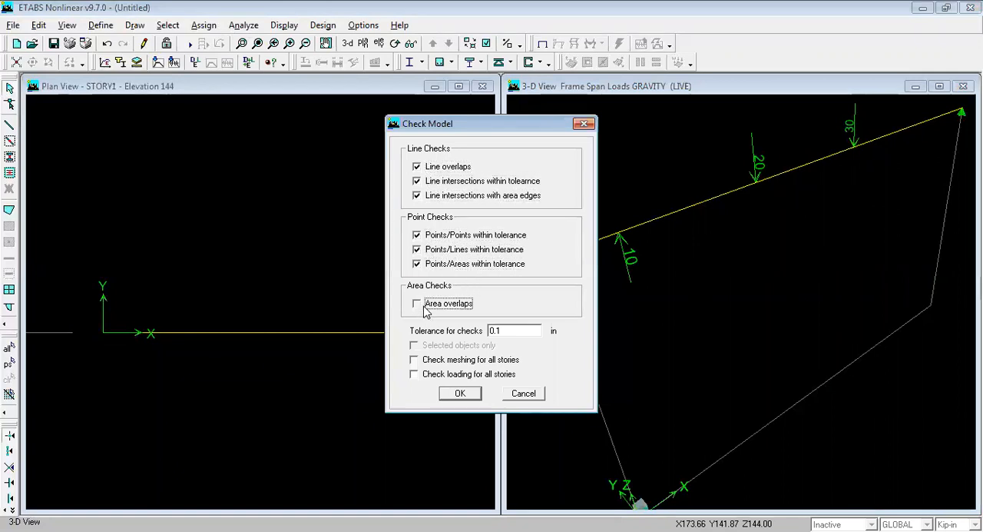
click(419, 360)
click(422, 374)
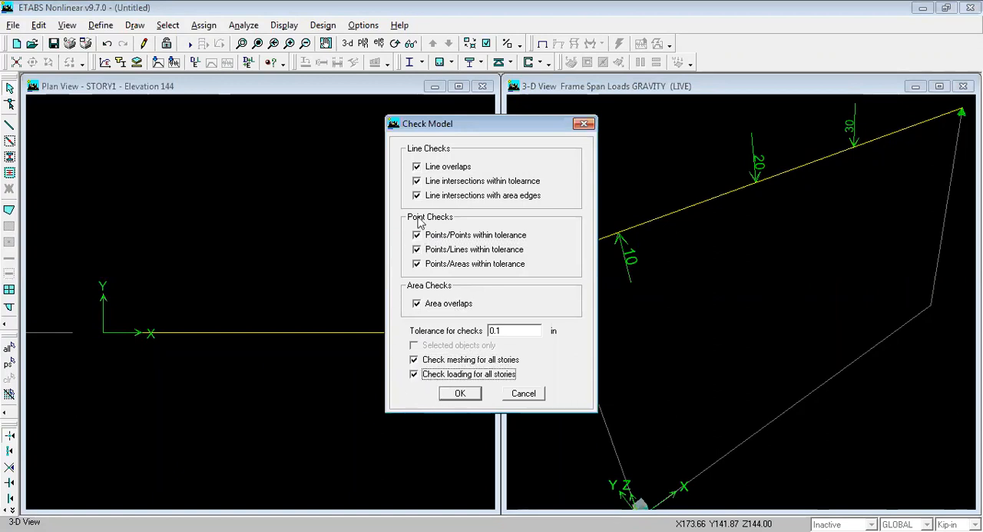
click(461, 396)
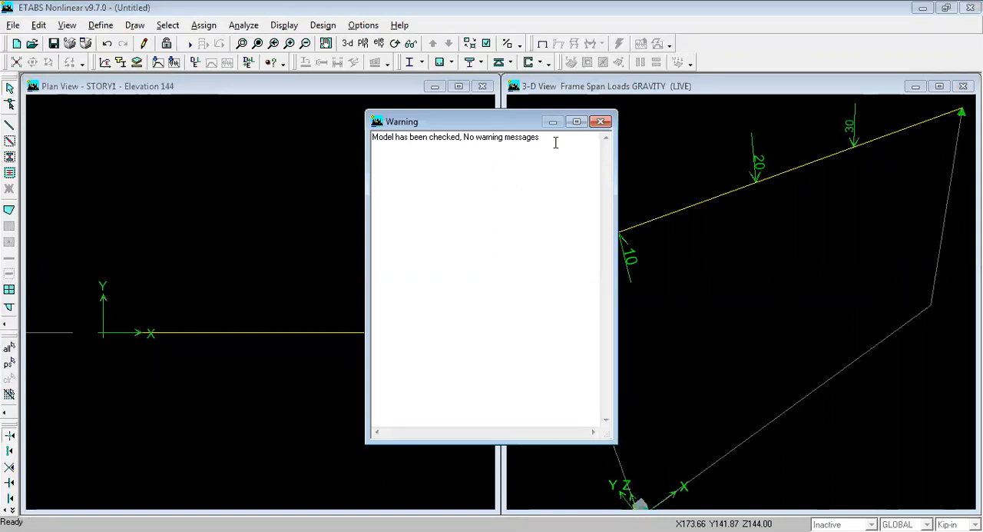
click(601, 121)
Step: Run the analysis, saving the model file as "3 June 2020 (Beam)"
click(244, 25)
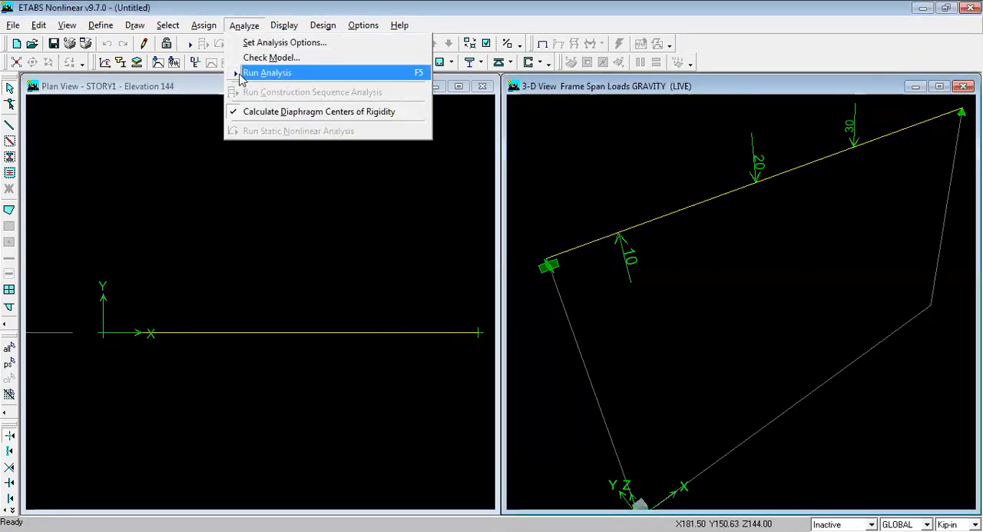
click(277, 72)
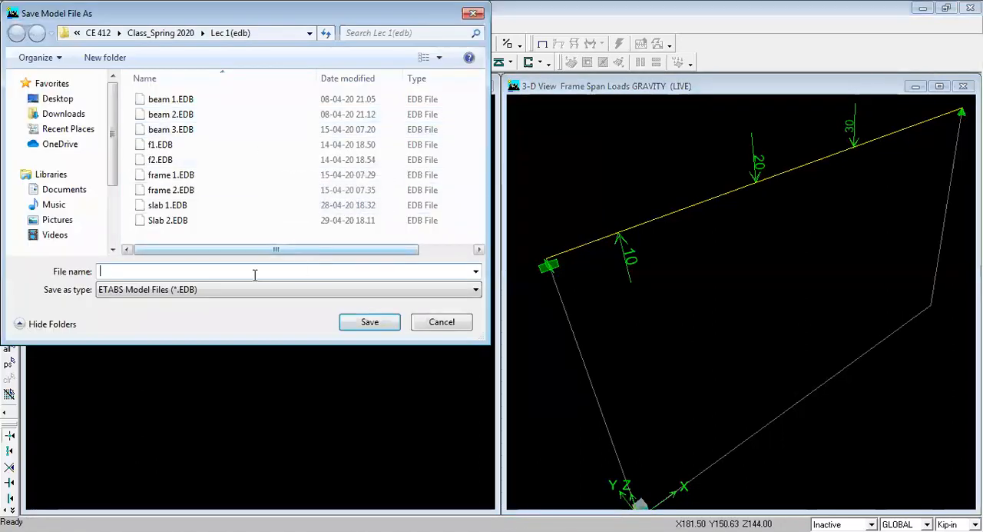
text(3 )
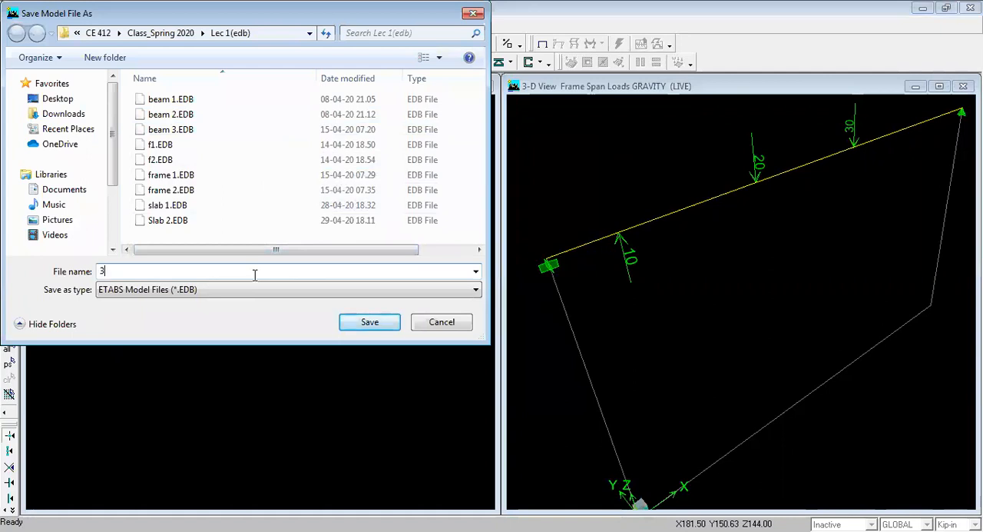
text(June 2020 (Beam)
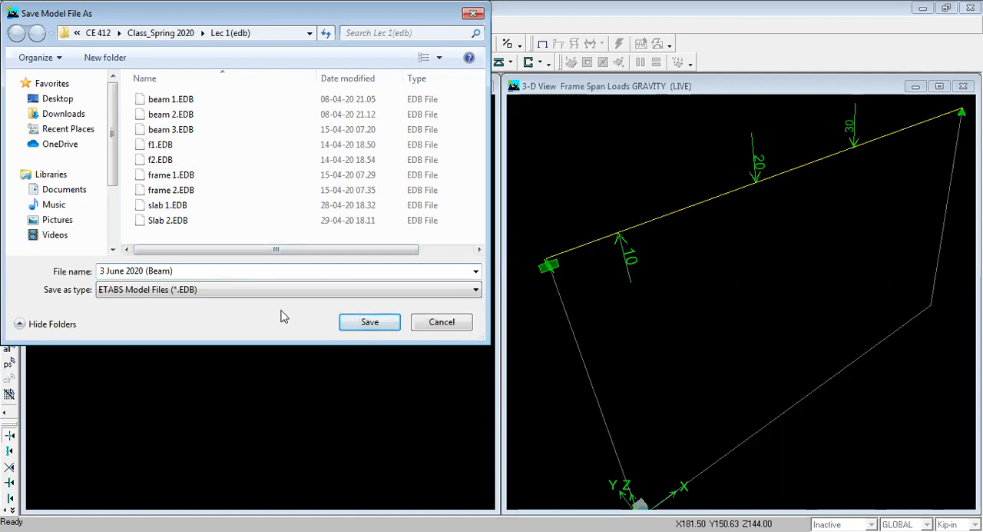
click(369, 322)
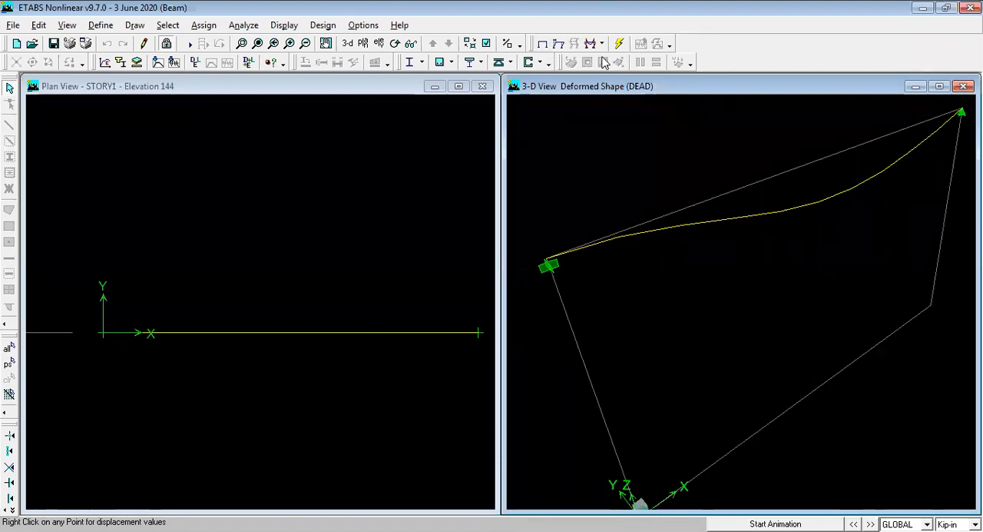
Step: Display the beam's deformed shape for the LIVE static load with automatic scaling and cubic curve
click(559, 44)
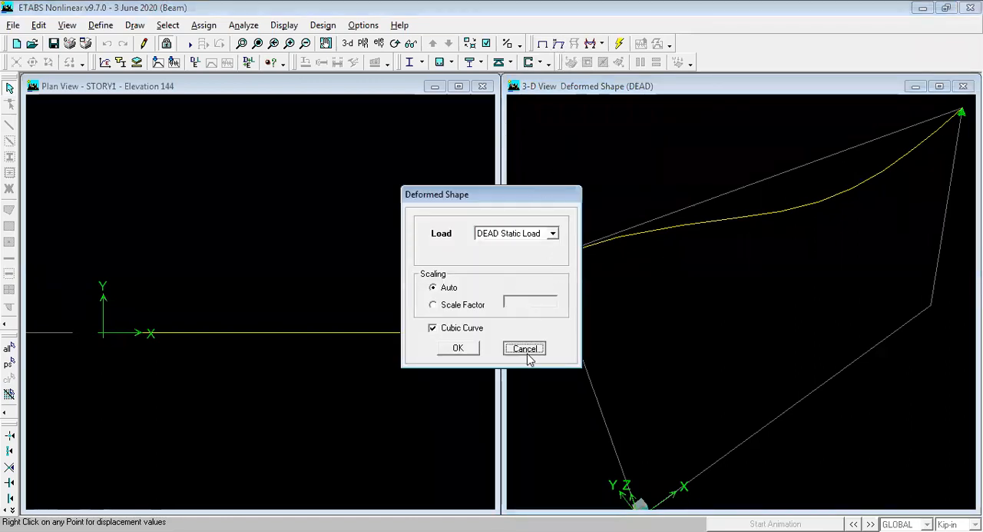
click(526, 350)
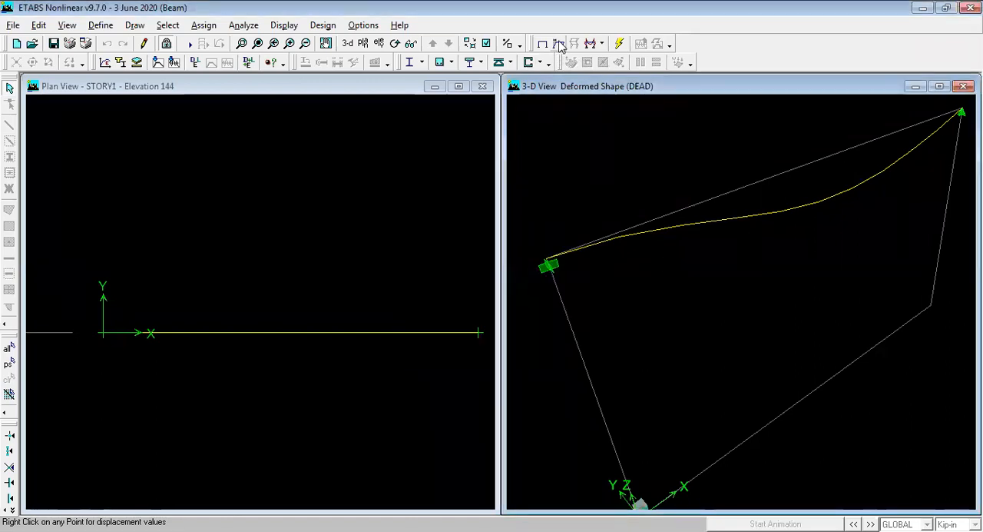
click(559, 44)
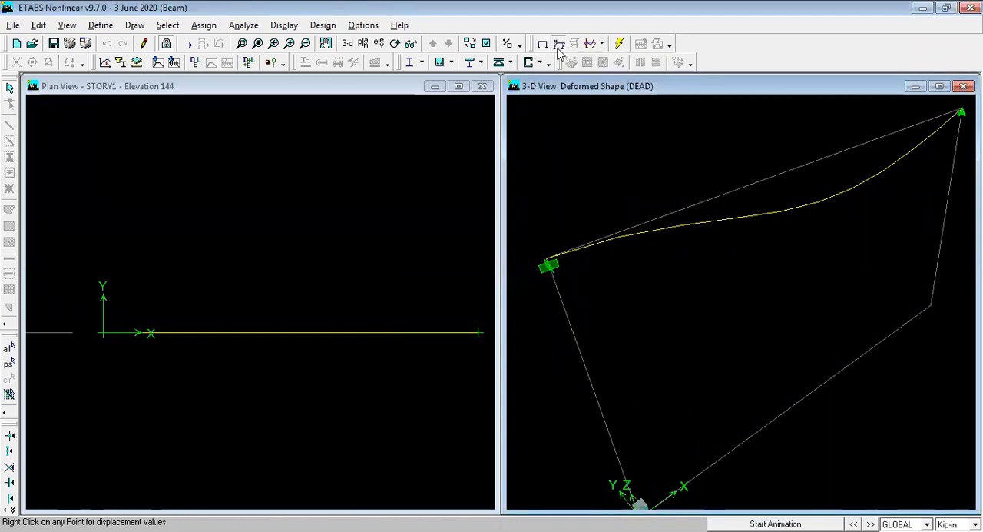
click(416, 135)
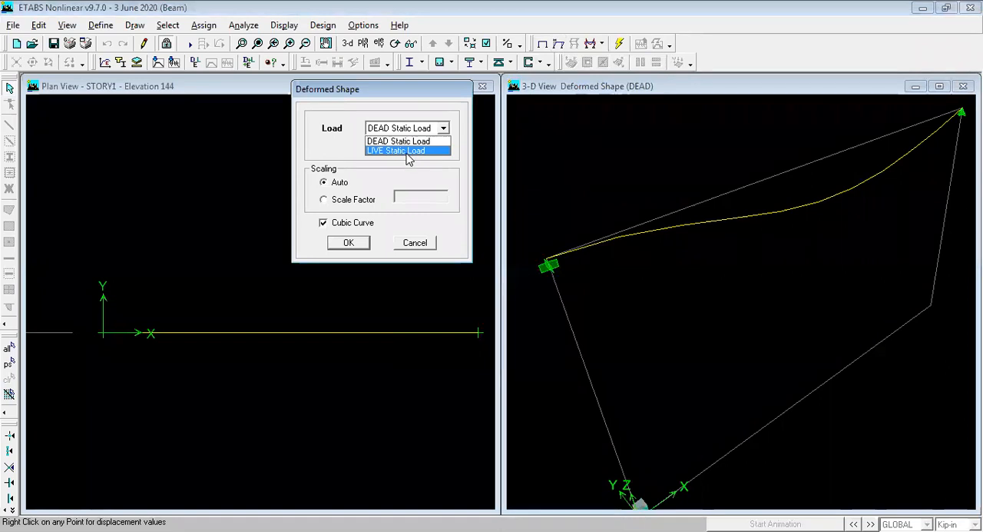
click(408, 153)
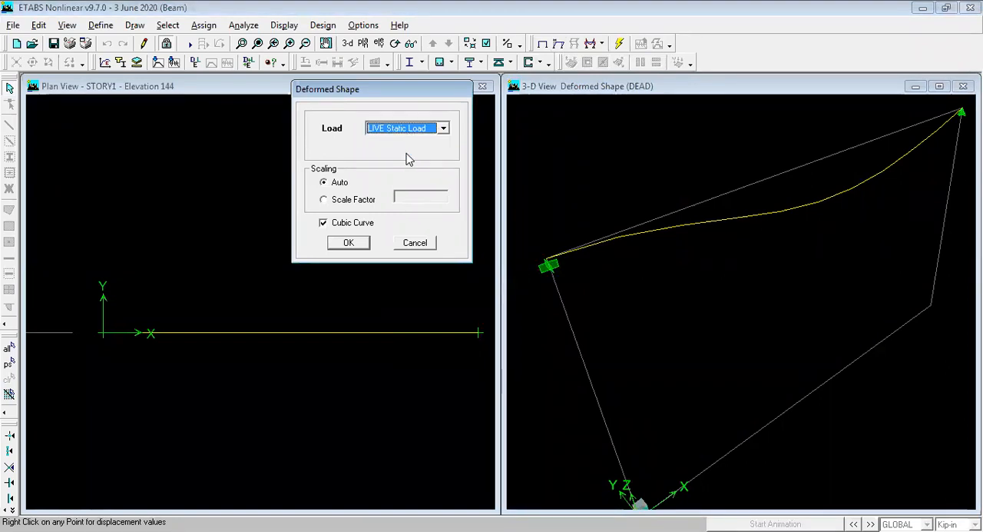
click(351, 244)
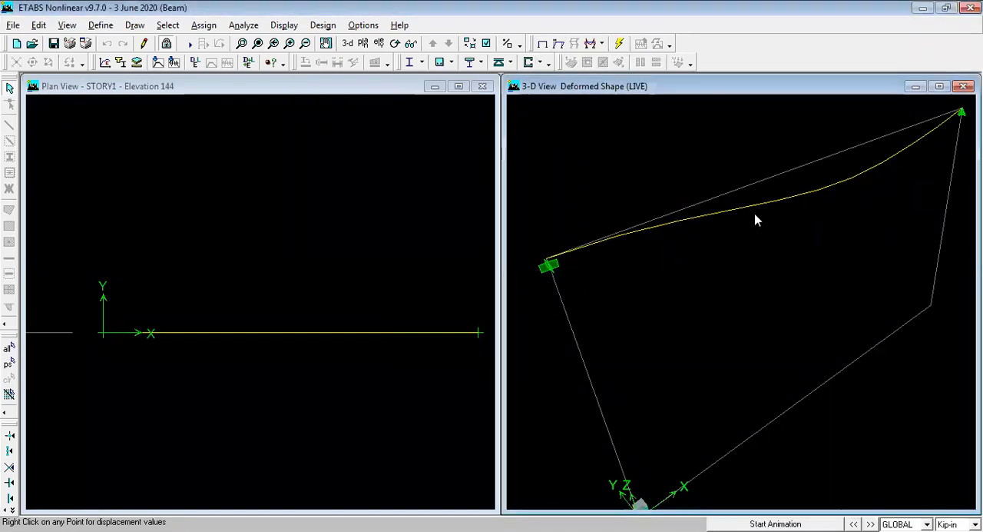
Step: Display the beam's deformed shape for the DEAD static load with automatic scaling and cubic curve
click(561, 47)
click(361, 130)
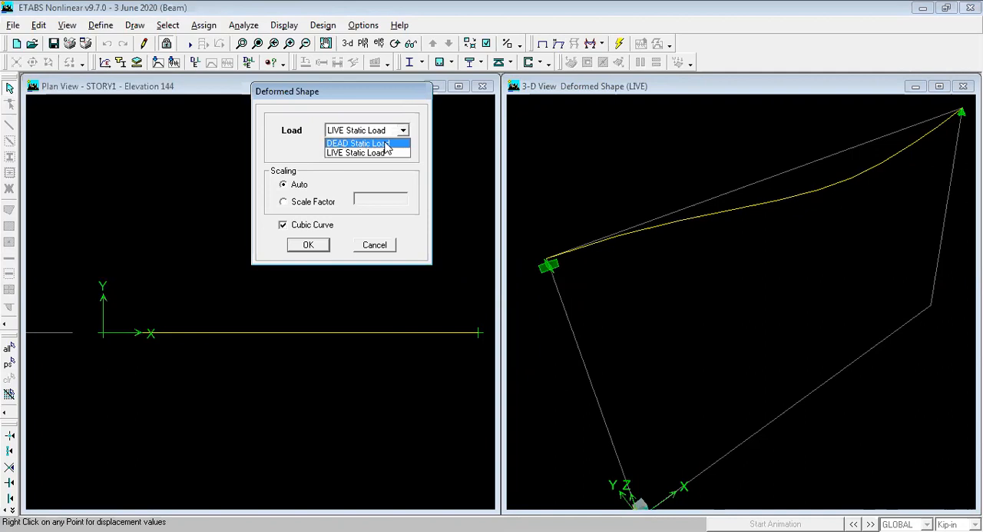
click(385, 144)
click(311, 244)
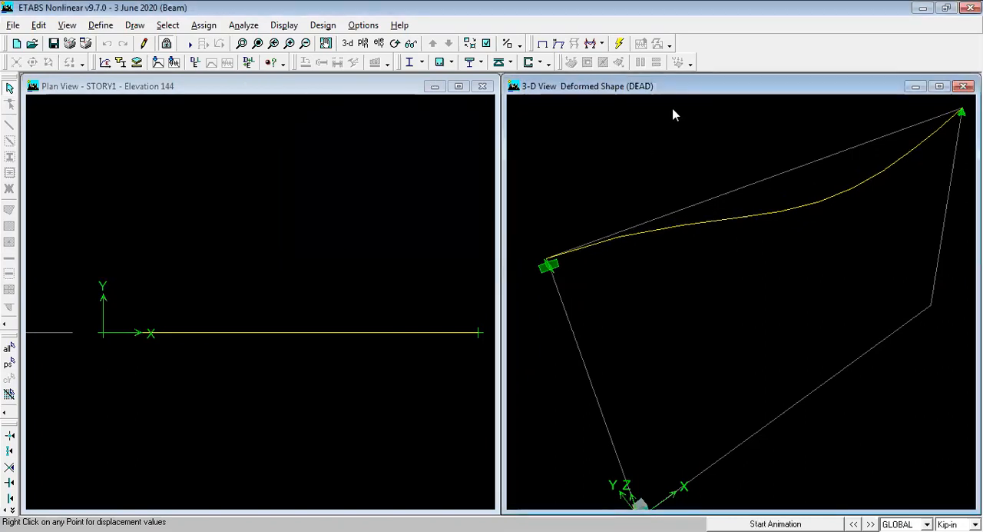
Step: Display the support reactions for the LIVE static load at both ends of the beam in the 3-D view
click(603, 45)
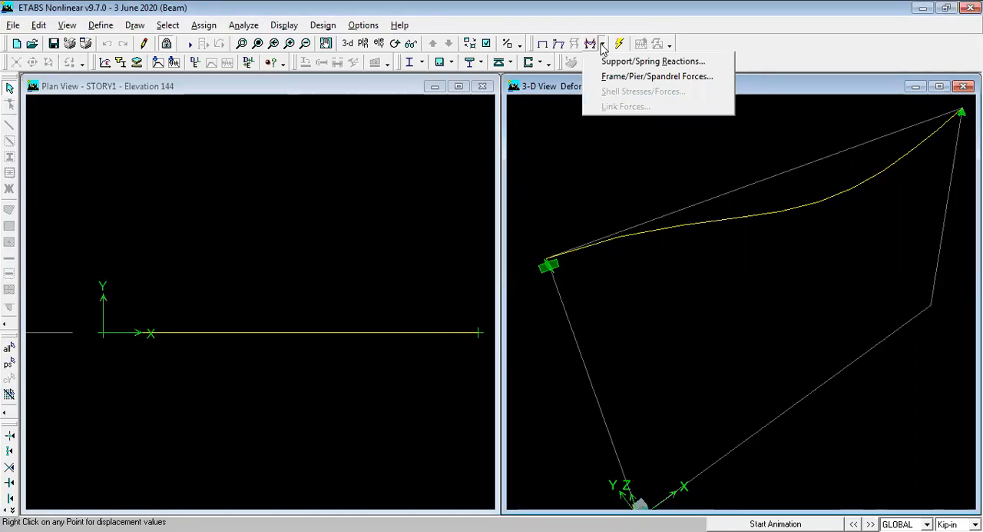
click(650, 182)
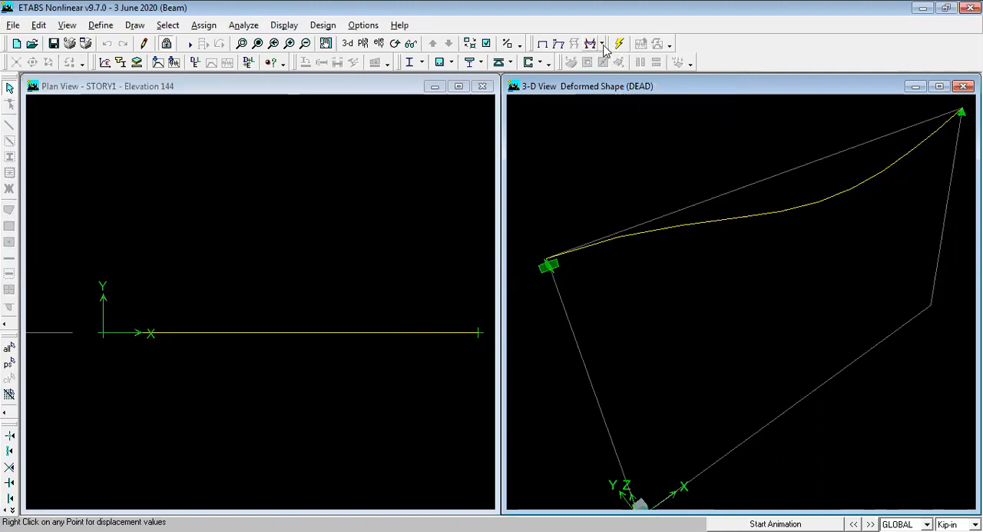
click(603, 45)
click(603, 45)
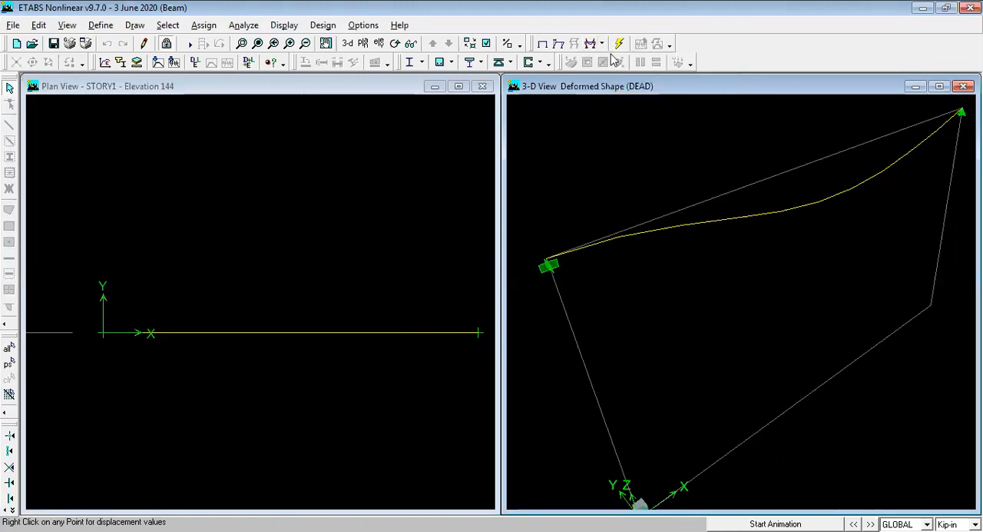
click(603, 44)
click(603, 44)
click(603, 44)
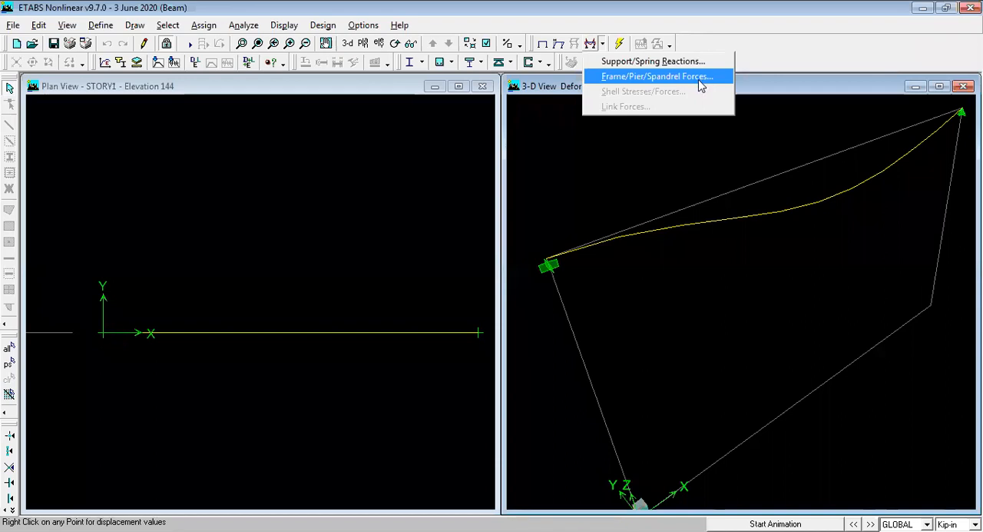
click(630, 68)
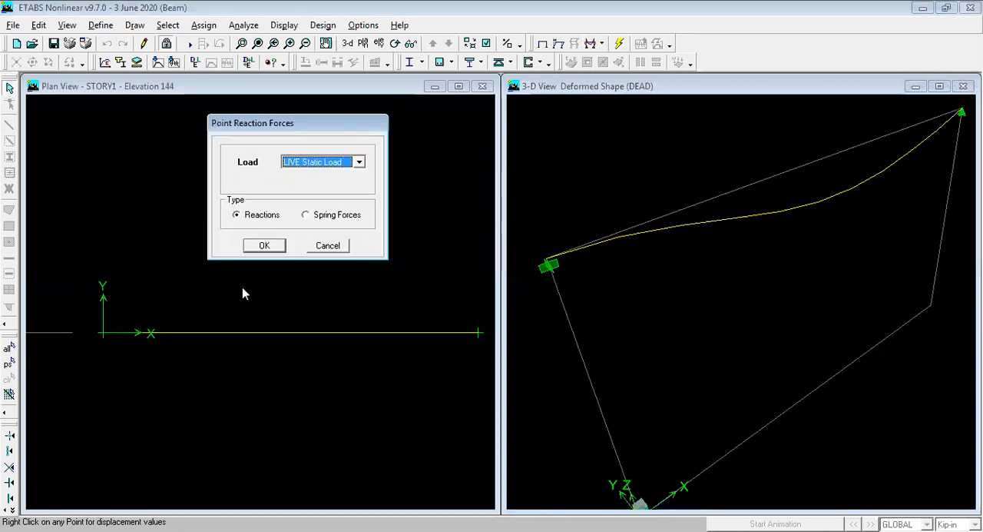
click(251, 250)
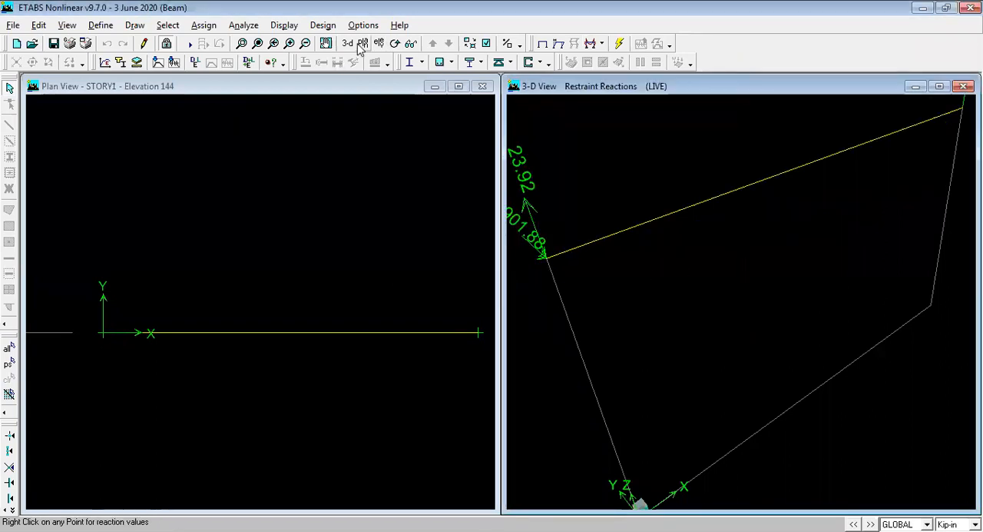
click(326, 43)
drag(685, 223, 700, 313)
scroll(699, 307, up, 1)
scroll(700, 300, down, 4)
scroll(769, 215, up, 1)
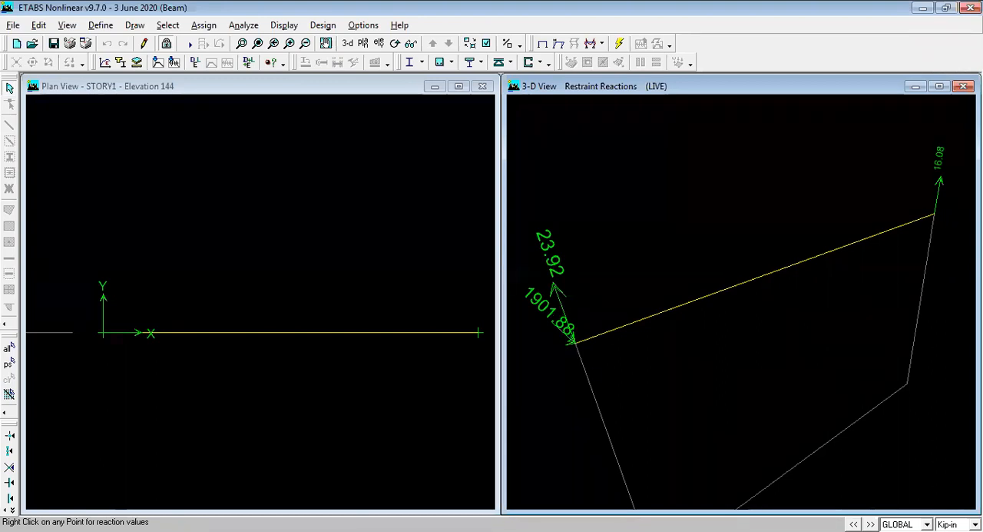
Step: Switch the model units to Kip-ft and inspect the reaction values at the fixed support
click(956, 524)
click(946, 464)
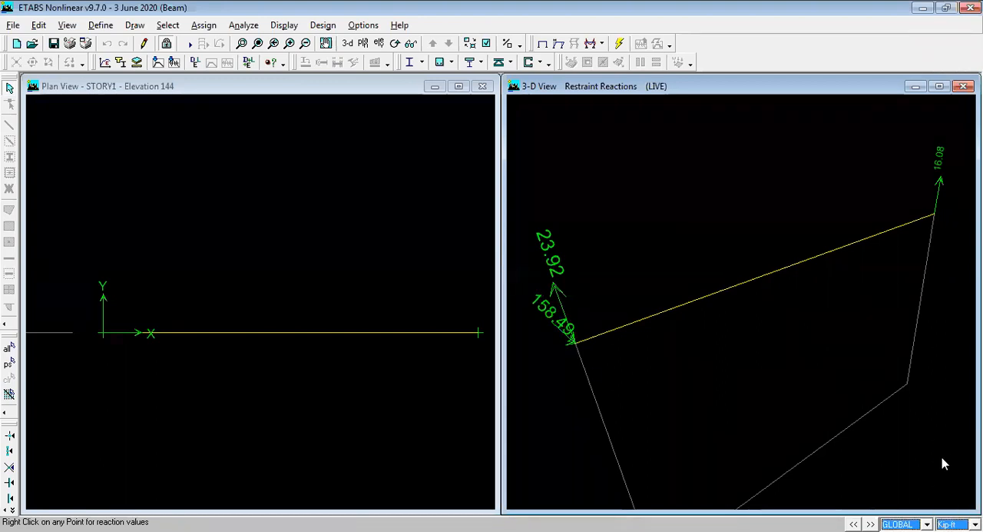
right_click(574, 344)
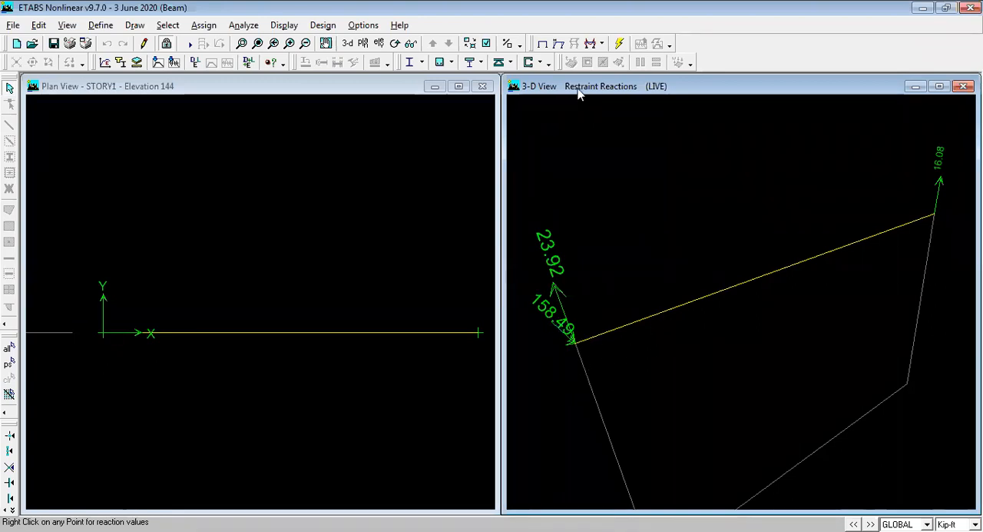
Step: Display the beam's Shear 2-2 diagram for the LIVE static load, unfilled and with values shown on the diagram
click(602, 45)
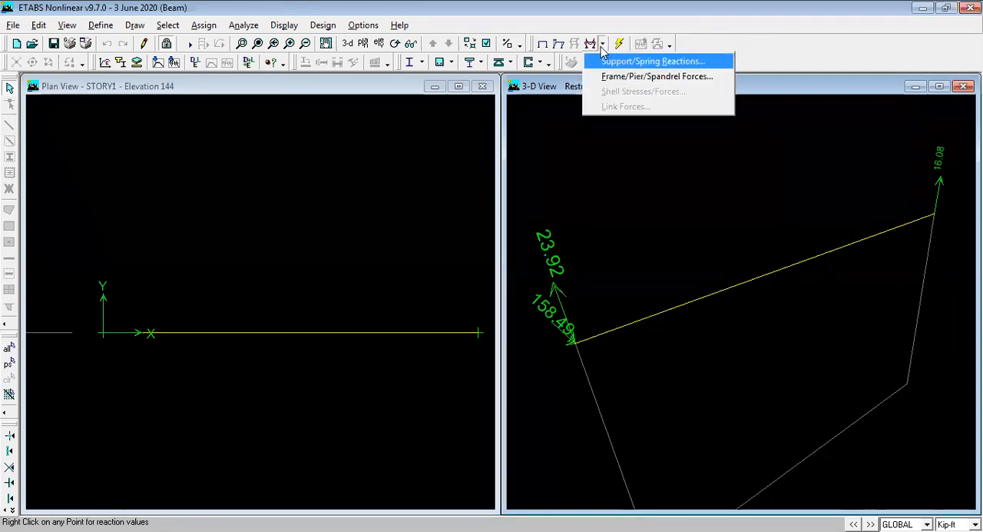
click(670, 77)
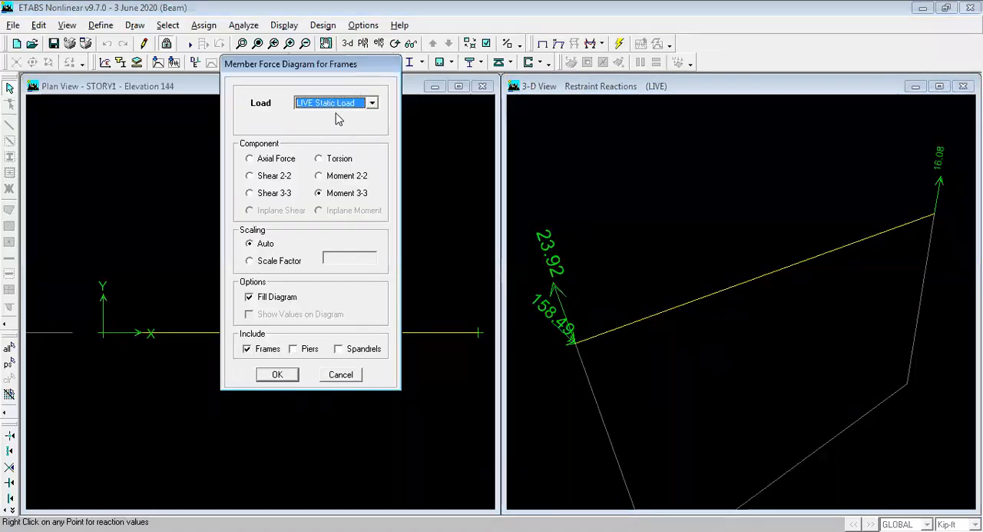
click(273, 177)
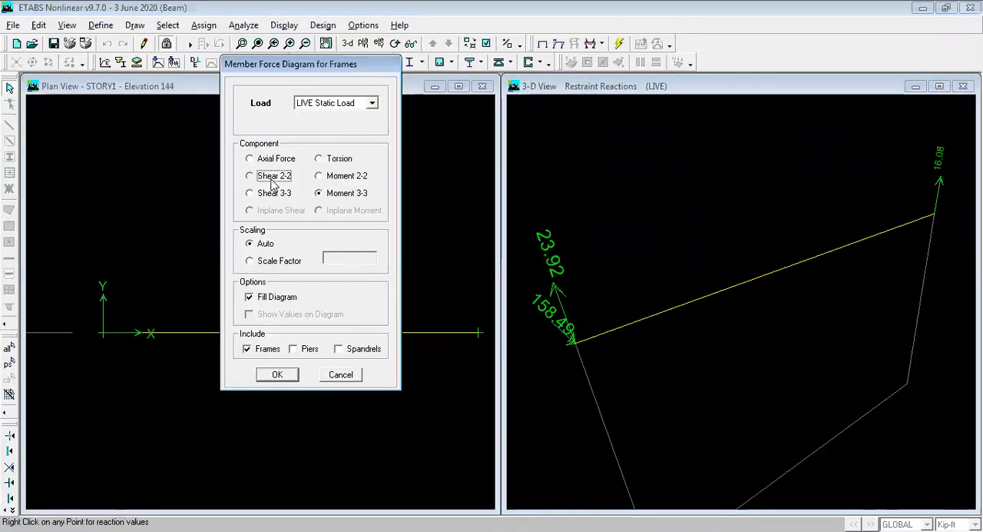
click(360, 198)
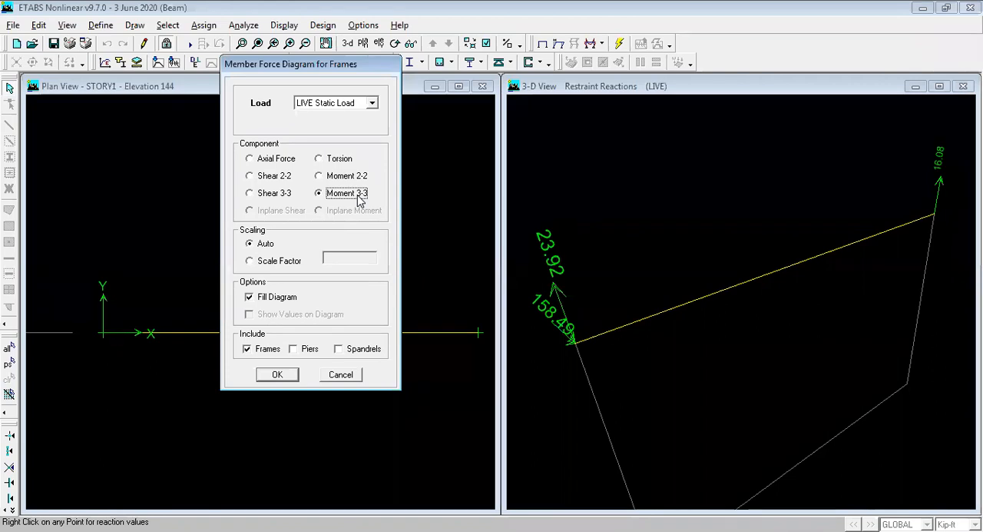
click(270, 176)
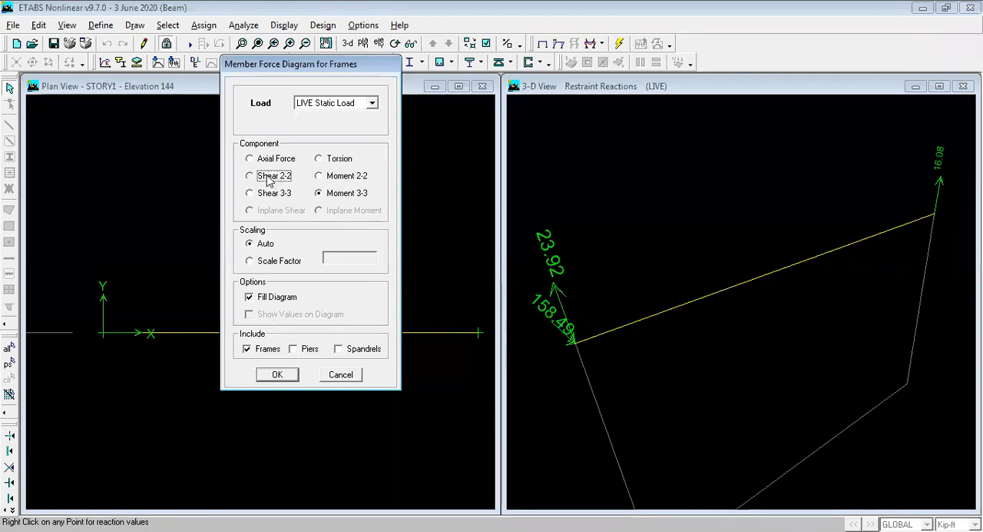
click(249, 296)
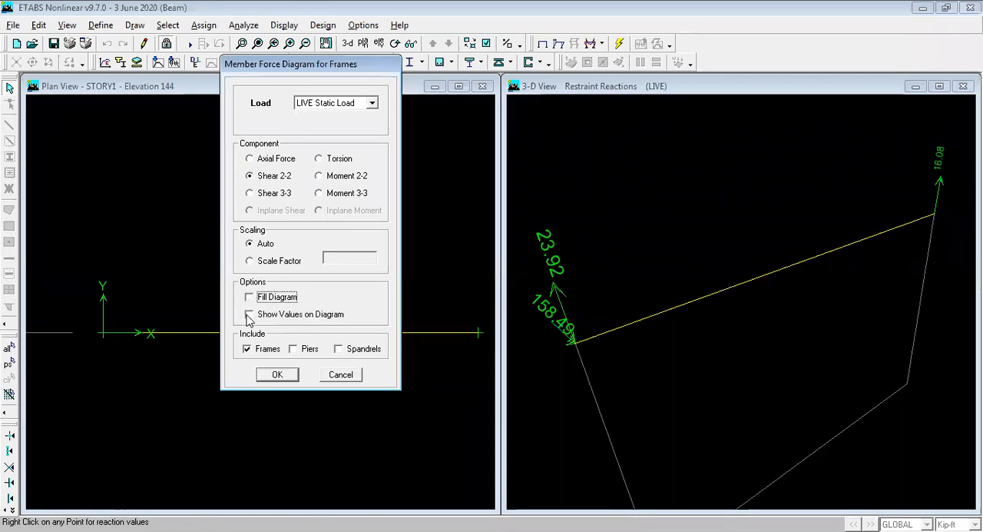
click(249, 314)
click(276, 377)
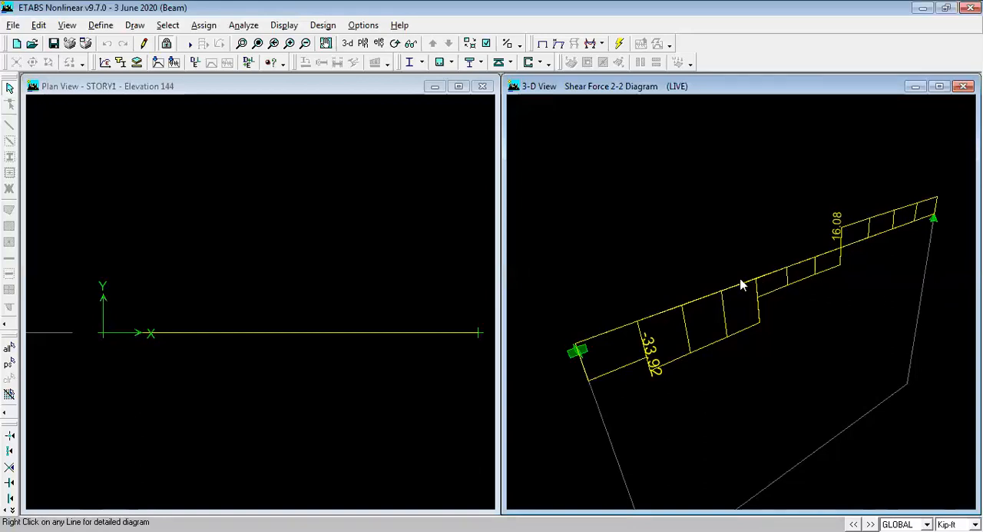
Step: Display the beam's Moment 3-3 diagram for the LIVE static load with values shown on the diagram
click(600, 44)
click(600, 43)
click(600, 44)
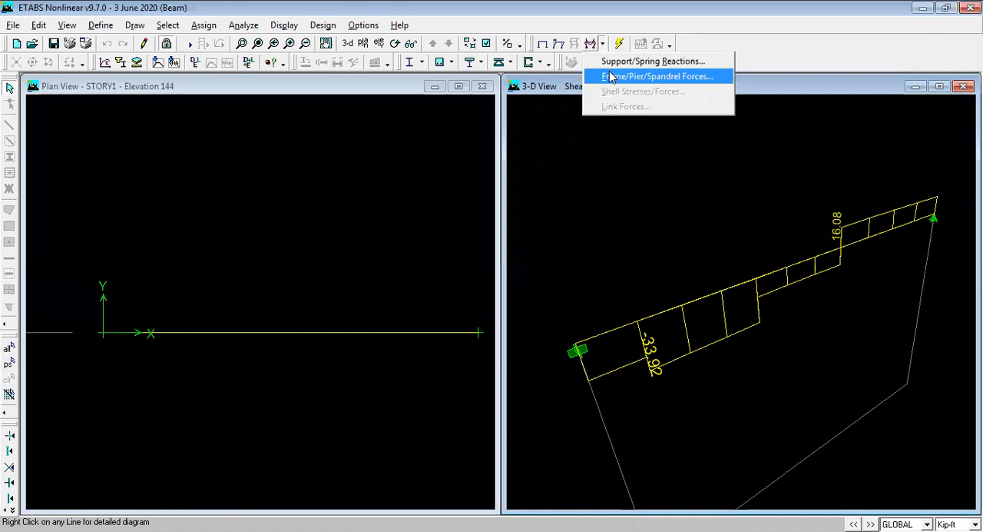
click(611, 77)
click(512, 247)
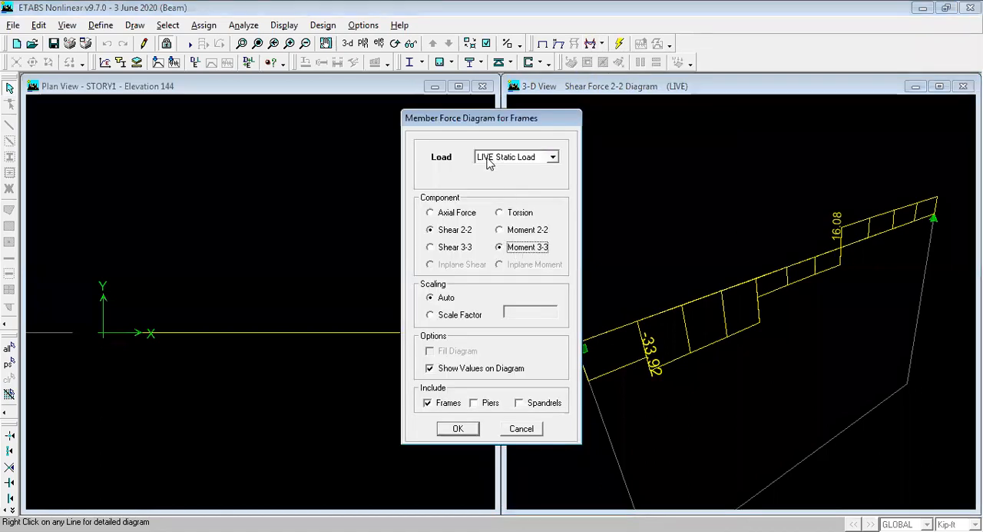
click(459, 430)
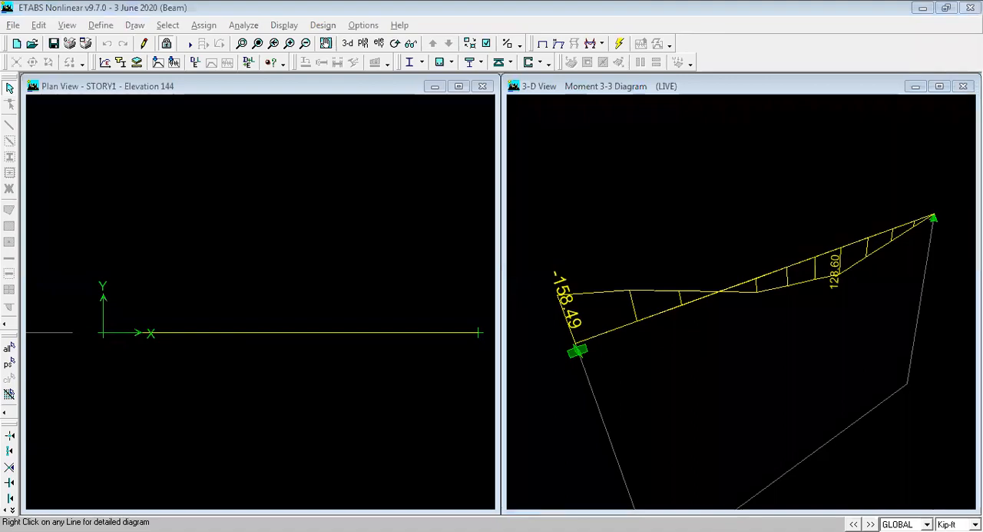
Step: Switch to Paint and start a blank drawing, discarding the unsaved handwritten notes
key(alt+Tab)
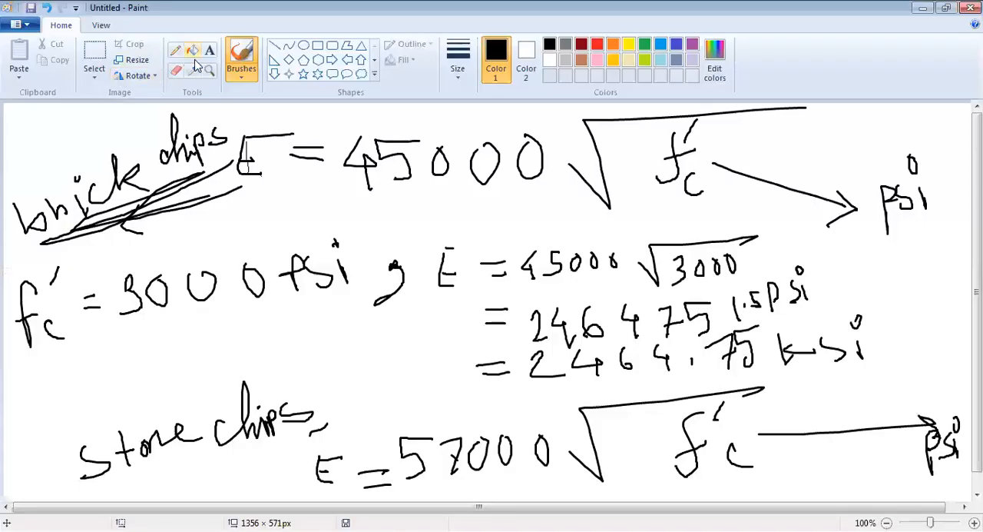
click(23, 35)
click(35, 46)
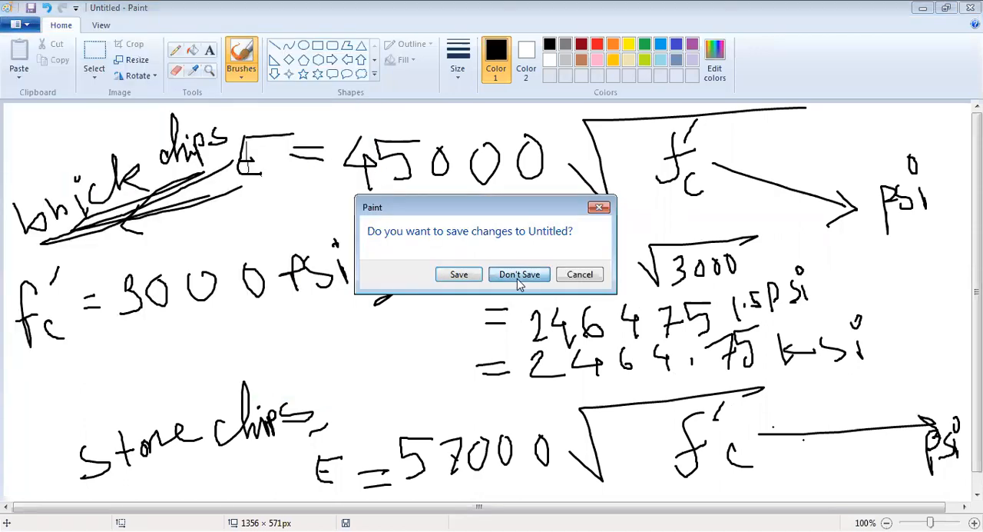
click(520, 272)
Step: Sketch a freehand black diagonal arrow and another diagonal stroke on the blank canvas with the brush
click(239, 80)
mouse_move(223, 174)
mouse_down()
mouse_move(323, 292)
mouse_move(317, 300)
mouse_move(327, 267)
mouse_up()
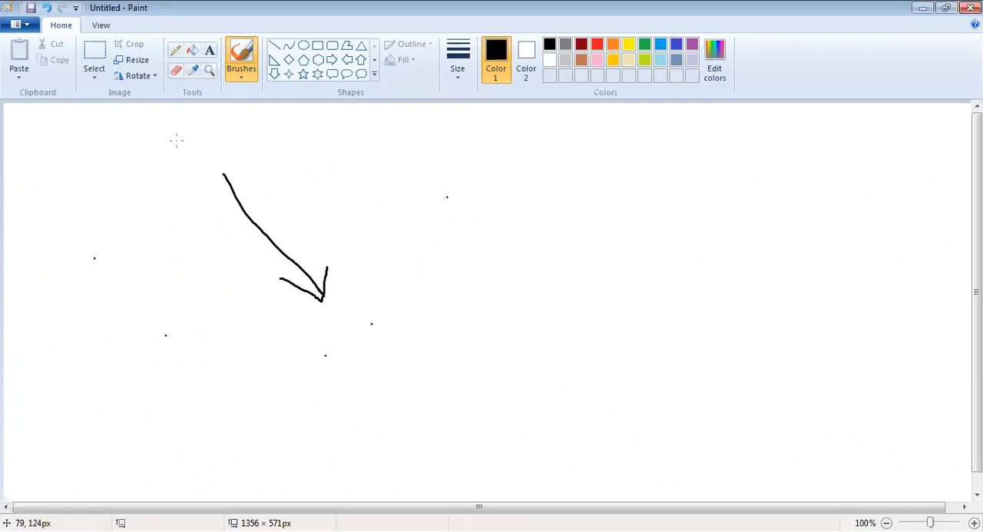
mouse_move(655, 279)
mouse_down()
mouse_move(555, 202)
mouse_move(514, 189)
mouse_move(538, 172)
mouse_move(551, 178)
mouse_up()
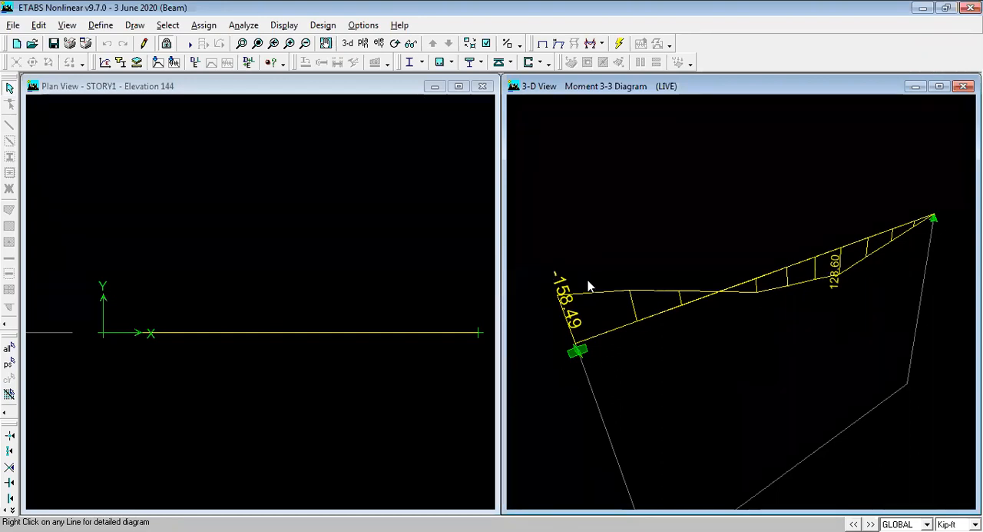
Step: Turn off the Moment Diagrams on Tension Side option in ETABS
click(364, 26)
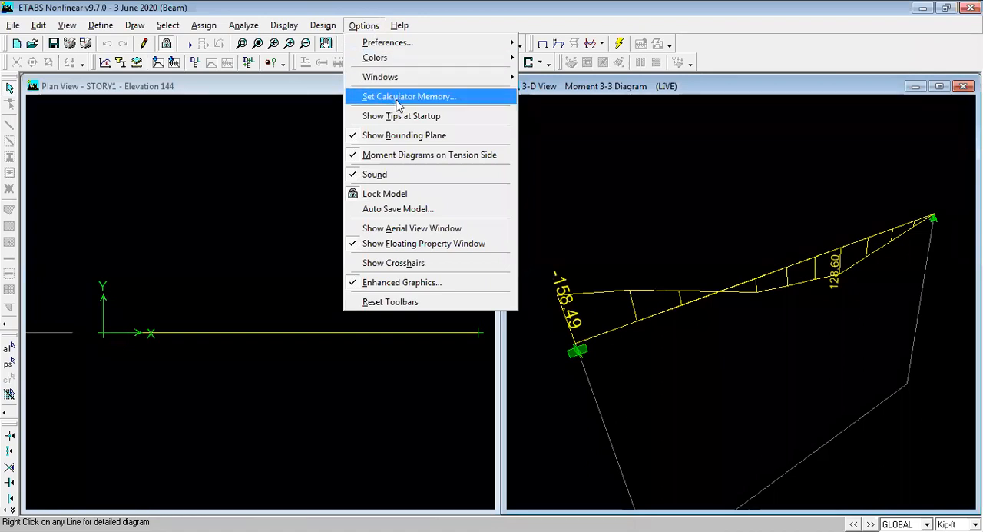
click(409, 160)
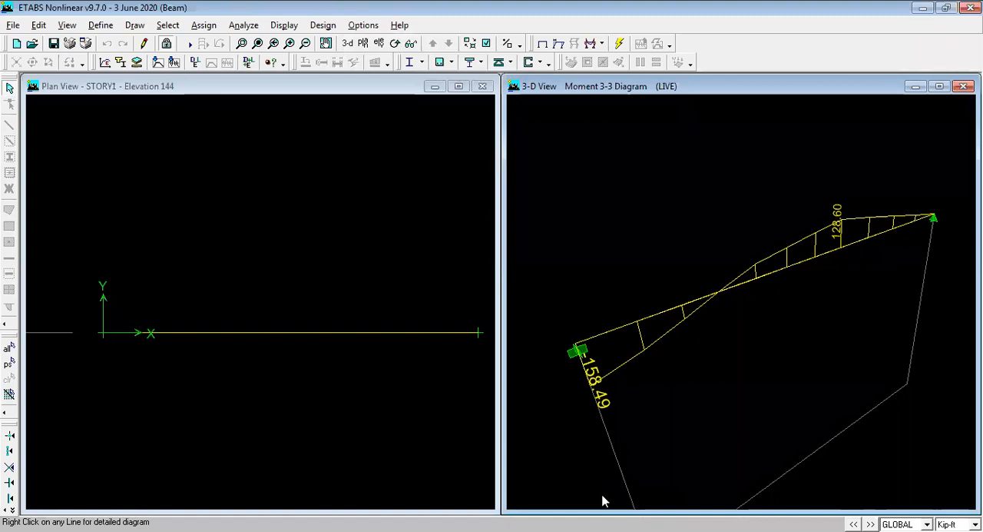
Step: Open the beam's detailed LIVE load diagrams to examine the maximum shear, moment and deflection
click(662, 317)
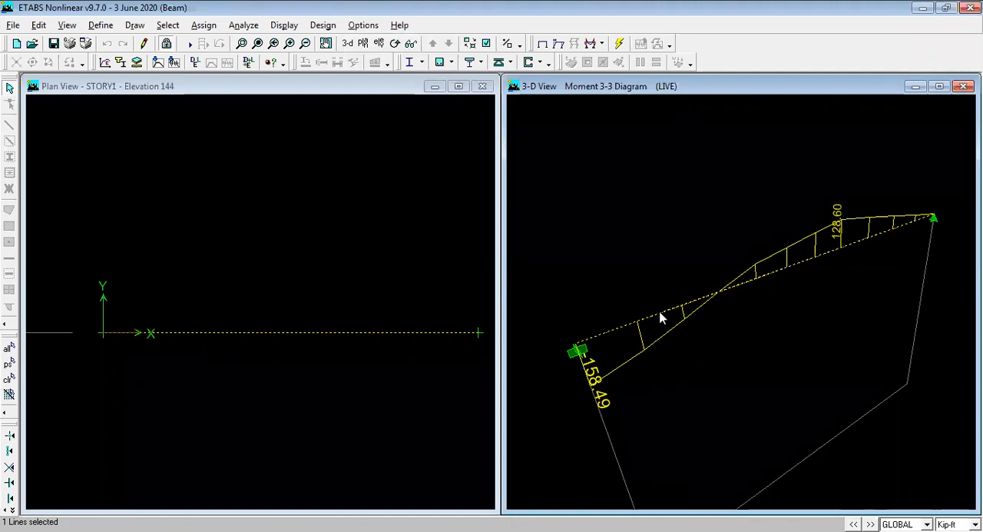
right_click(662, 317)
click(492, 466)
right_click(661, 317)
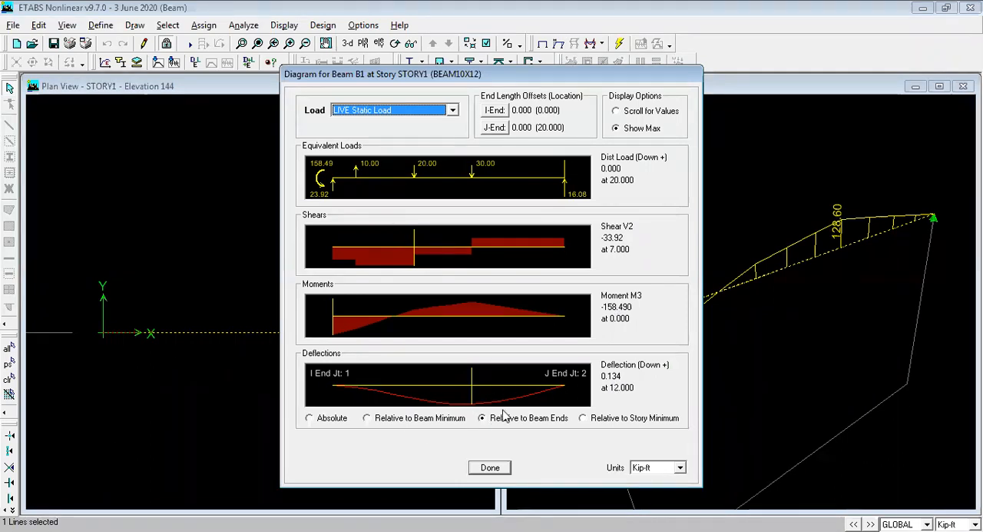
Step: Set the detailed diagrams to Scroll for Values and read the results at locations 5 and 15 ft
click(617, 111)
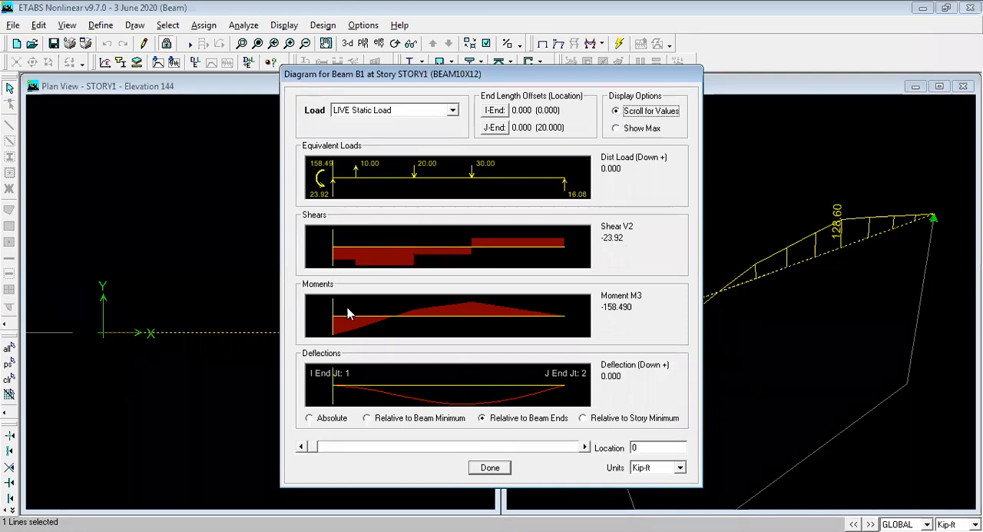
mouse_move(333, 321)
mouse_down()
mouse_move(230, 324)
mouse_move(389, 343)
mouse_move(629, 346)
mouse_move(326, 321)
mouse_move(528, 297)
mouse_move(487, 292)
mouse_move(329, 318)
mouse_up()
double_click(650, 447)
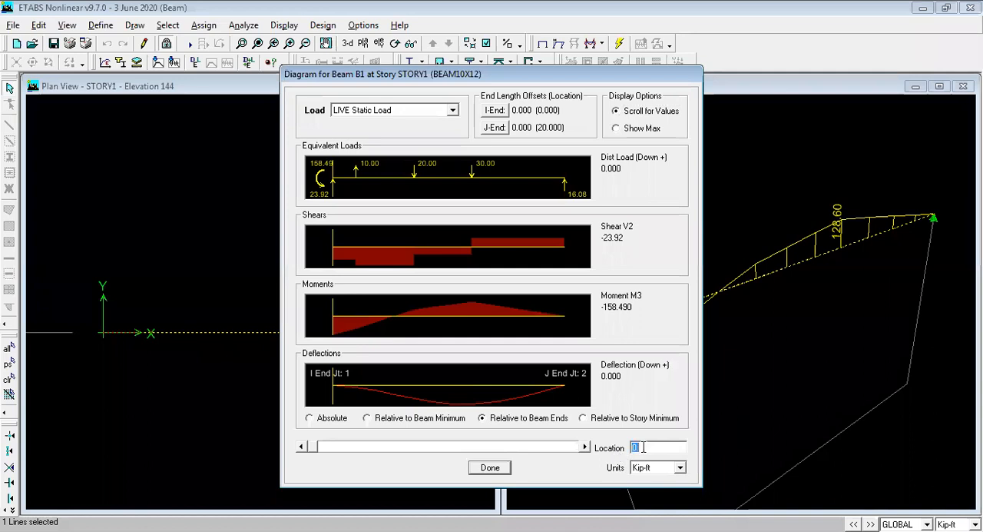
text(5)
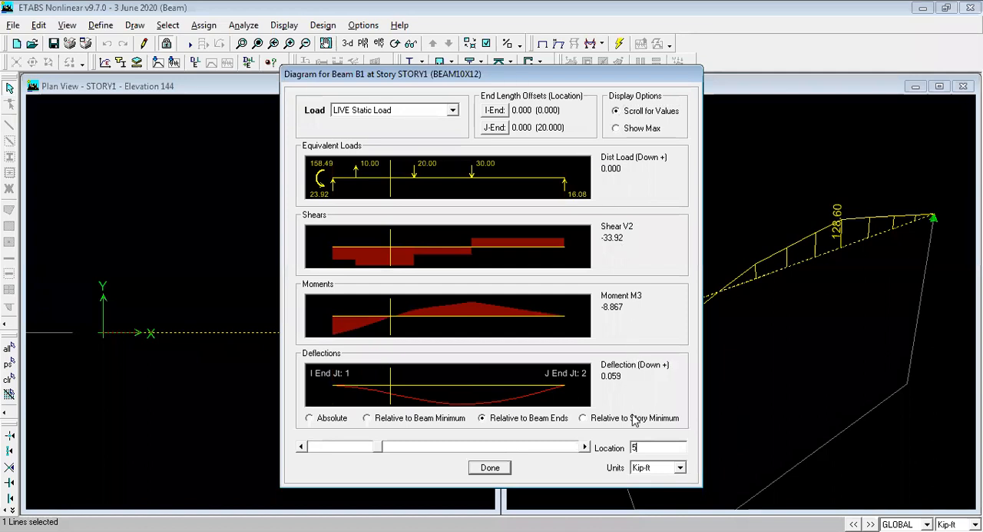
double_click(635, 447)
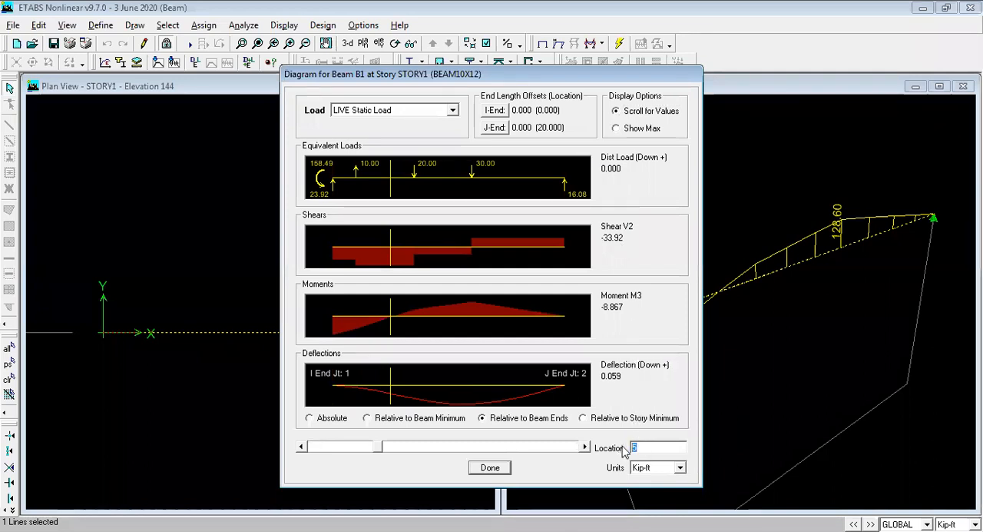
text(15)
key(Return)
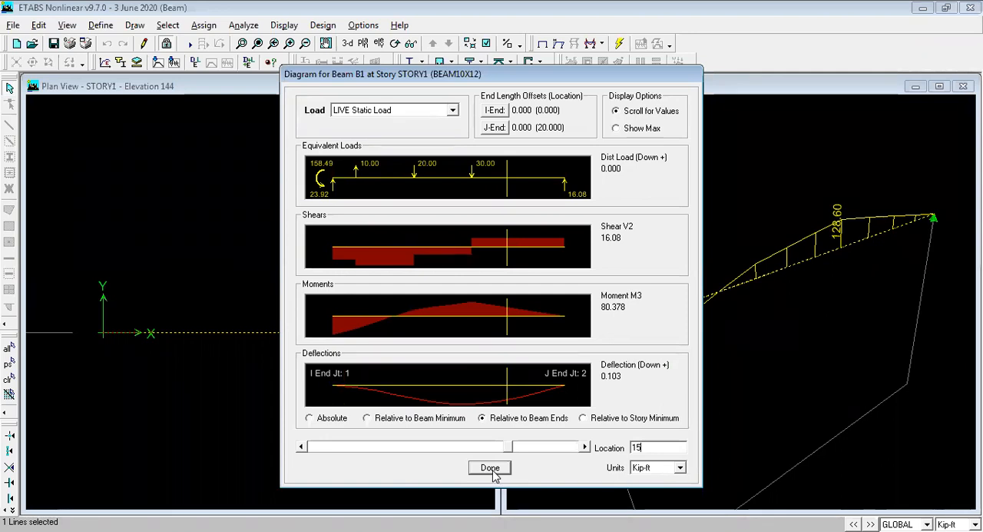
Step: Show the beam's deflections as Absolute, close the detailed diagrams and activate the plan view
click(333, 419)
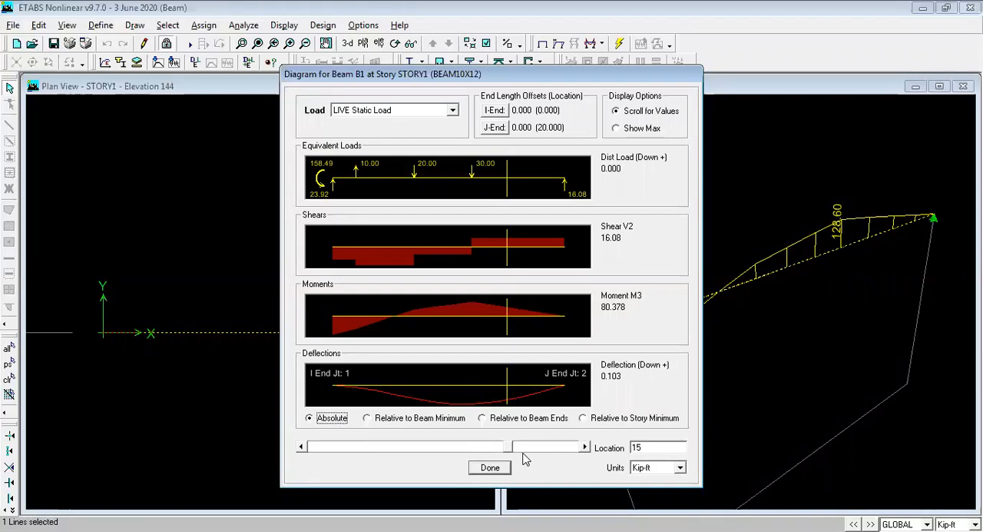
click(494, 467)
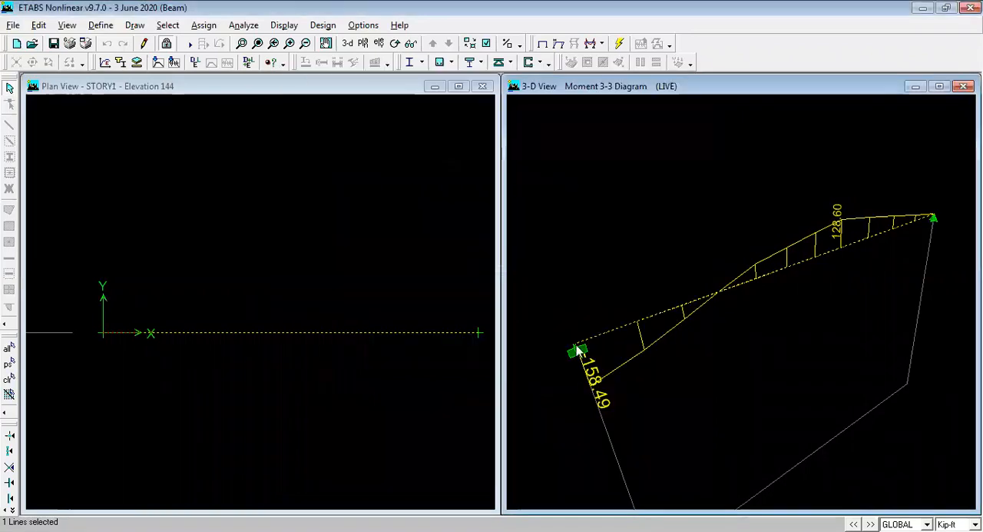
click(413, 333)
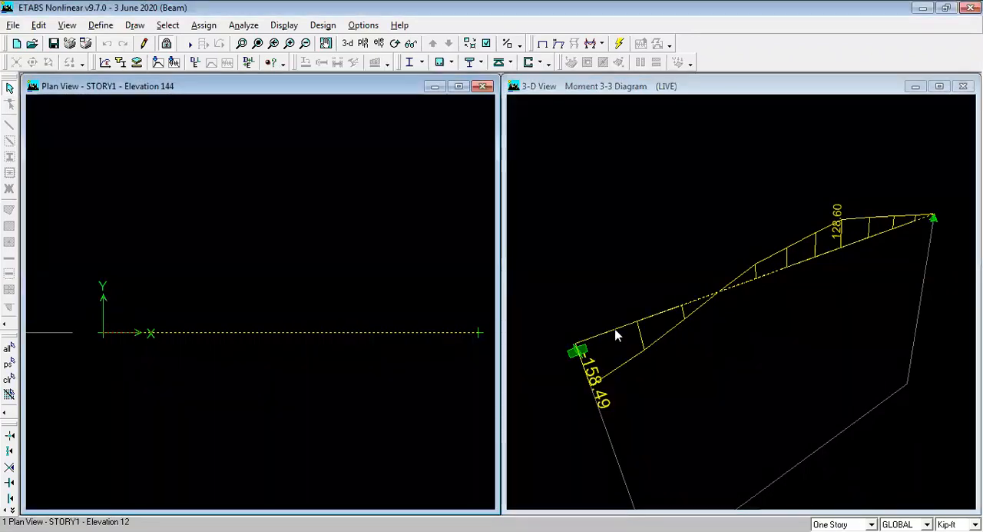